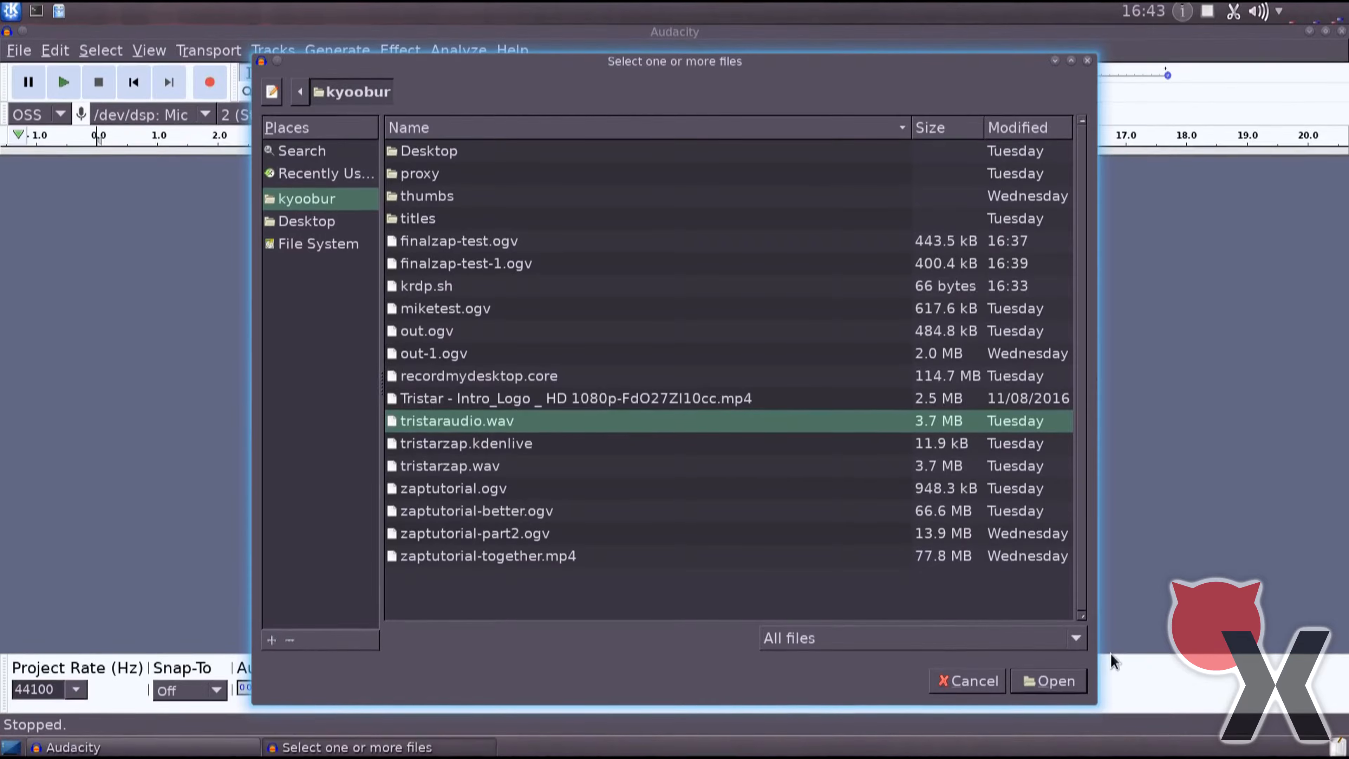
# Open tristaraudio.wav and set the project rate to 48000 Hz.
pyautogui.click(1050, 682)
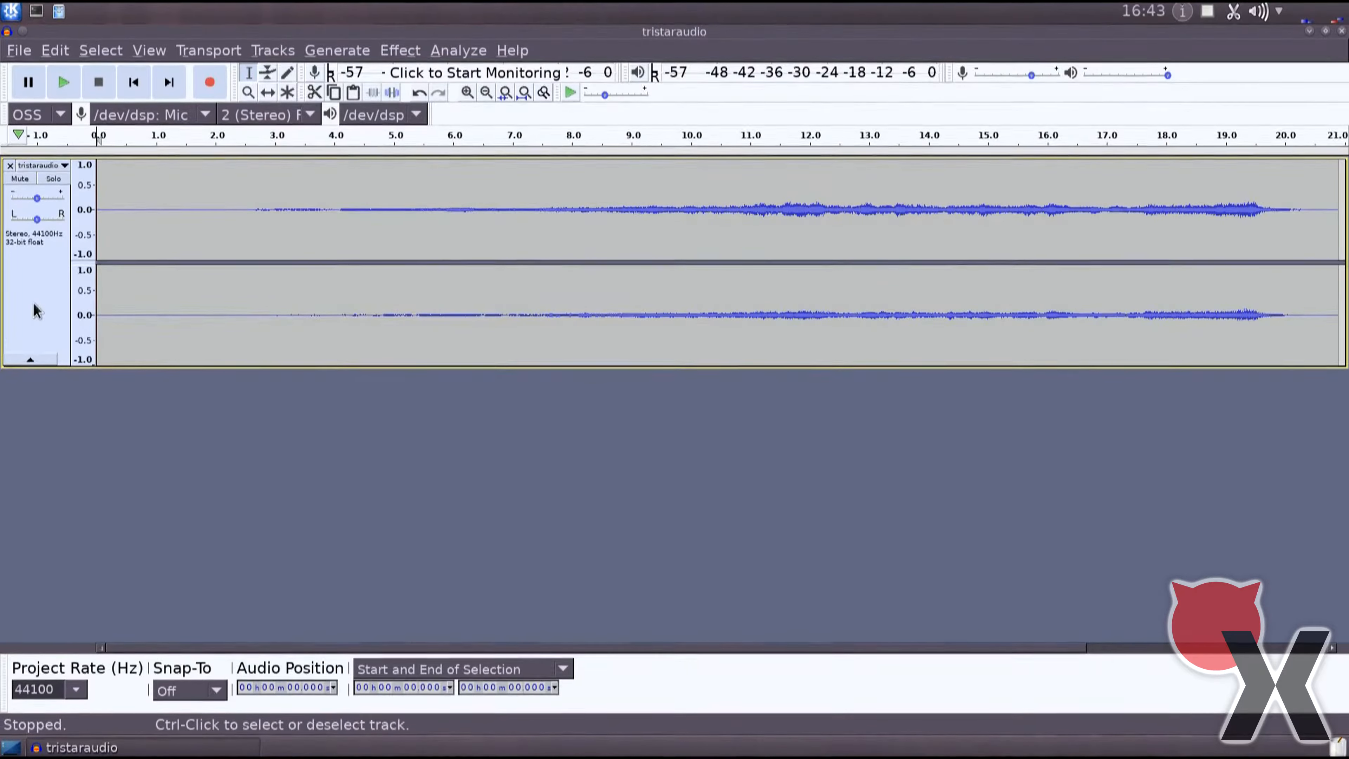
pyautogui.click(79, 689)
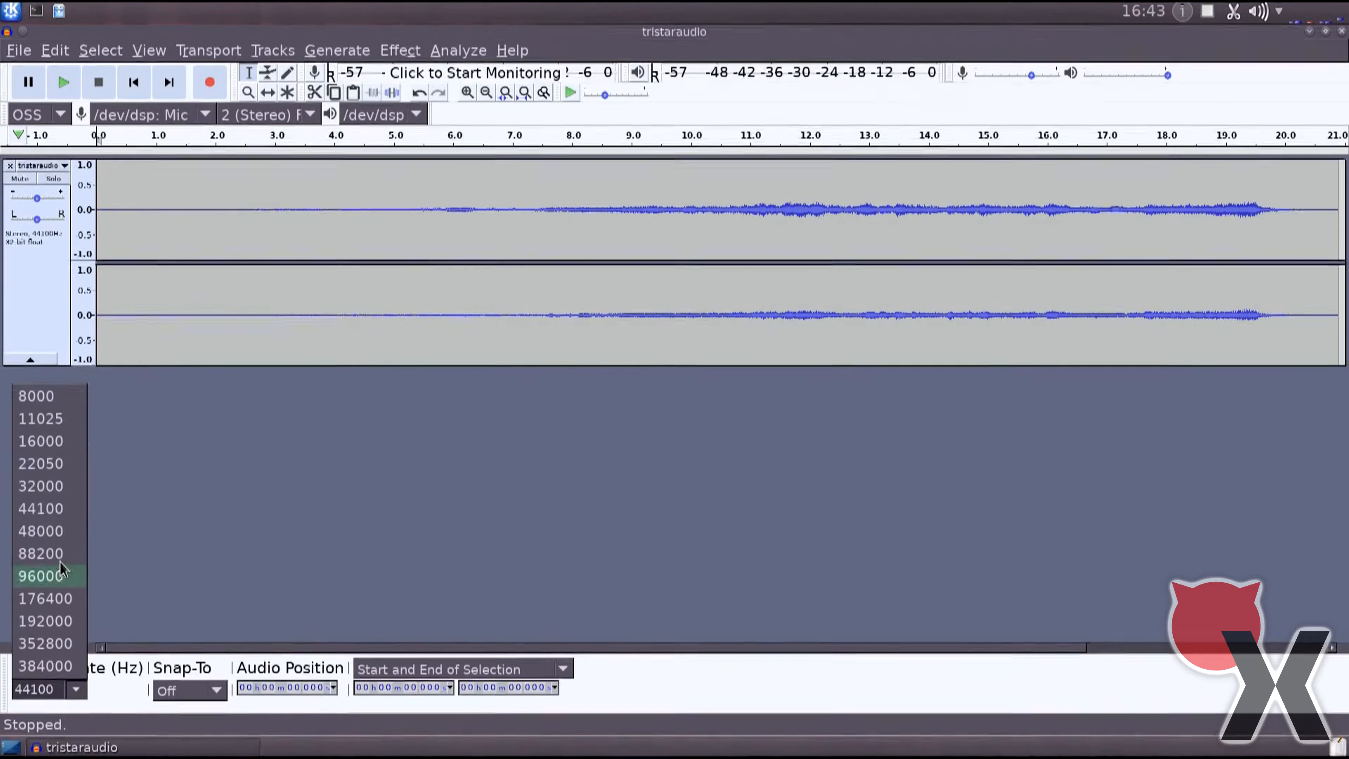
pyautogui.click(63, 530)
# Select the whole stereo audio track and resample it to 48000 Hz.
pyautogui.click(30, 295)
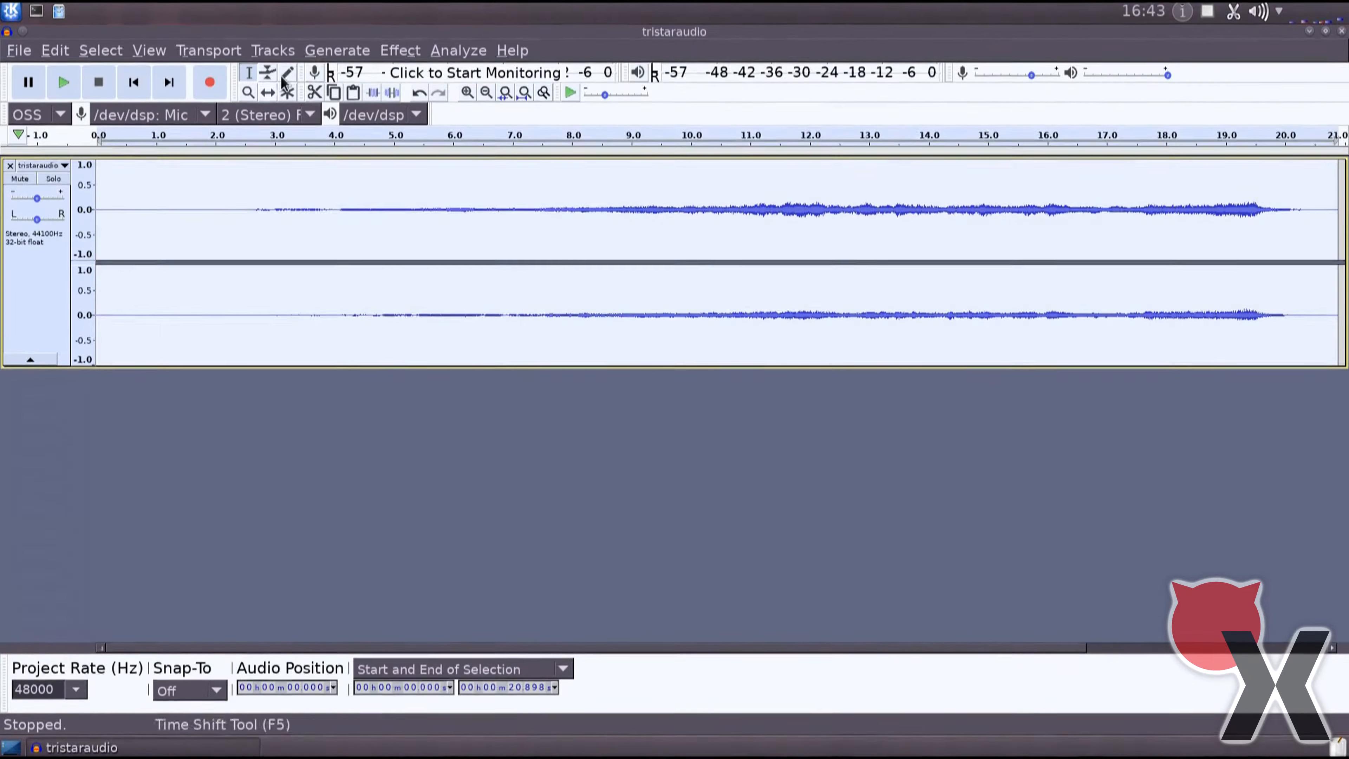
pyautogui.click(400, 51)
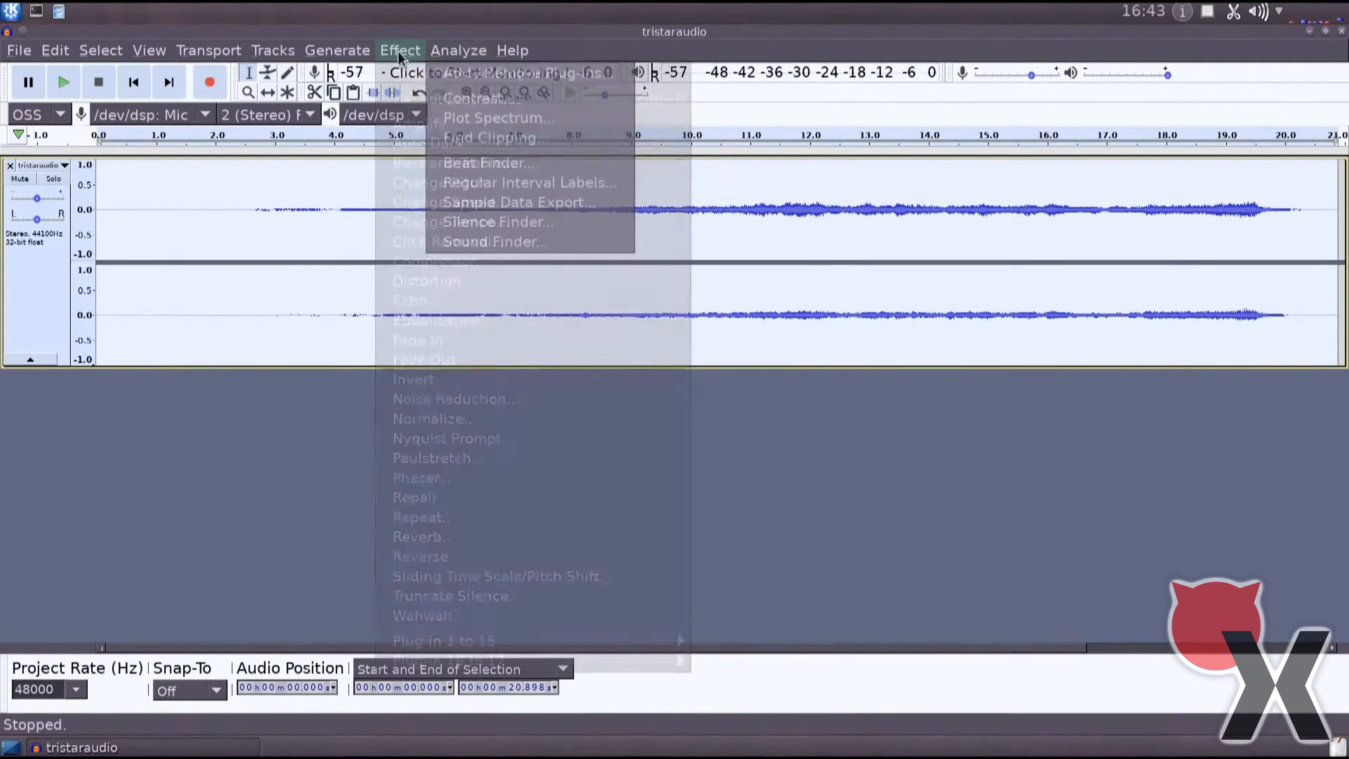
pyautogui.moveTo(273, 51)
pyautogui.click(318, 119)
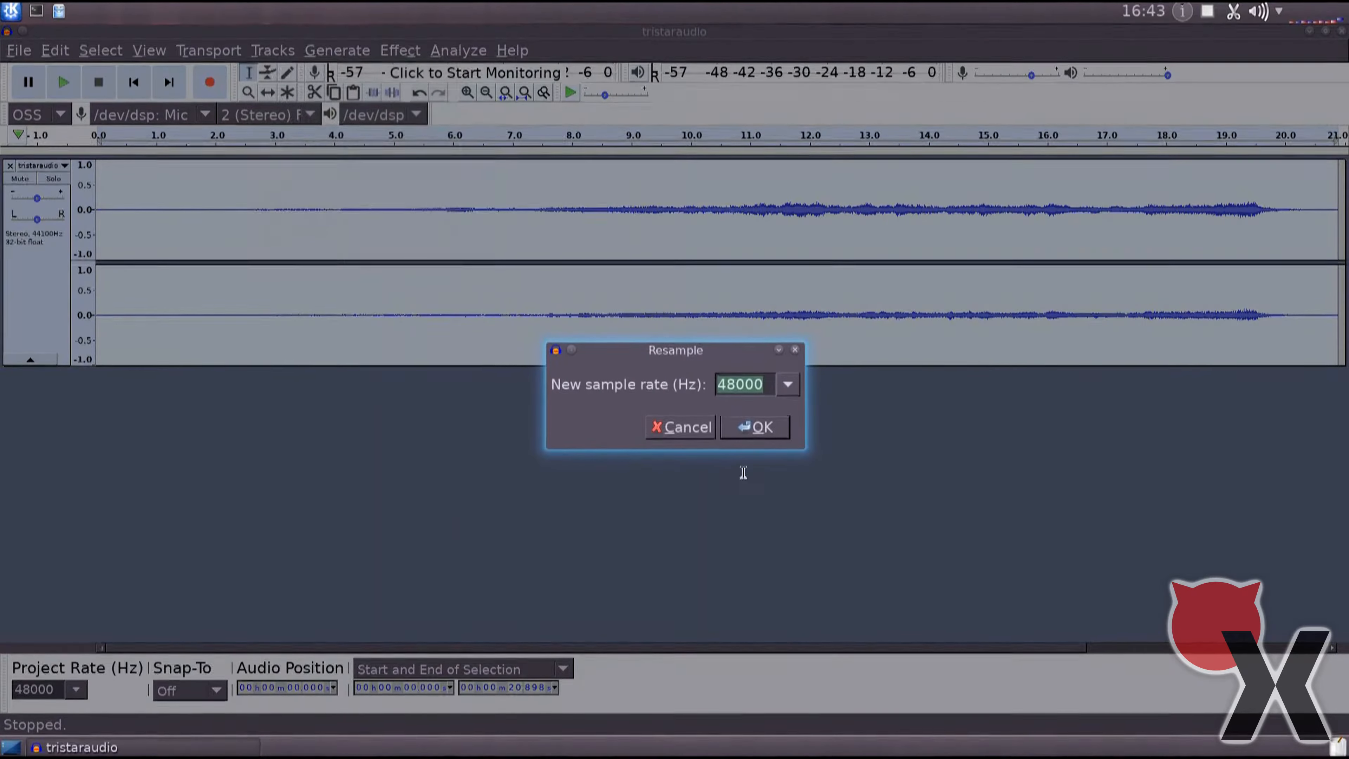
pyautogui.click(760, 428)
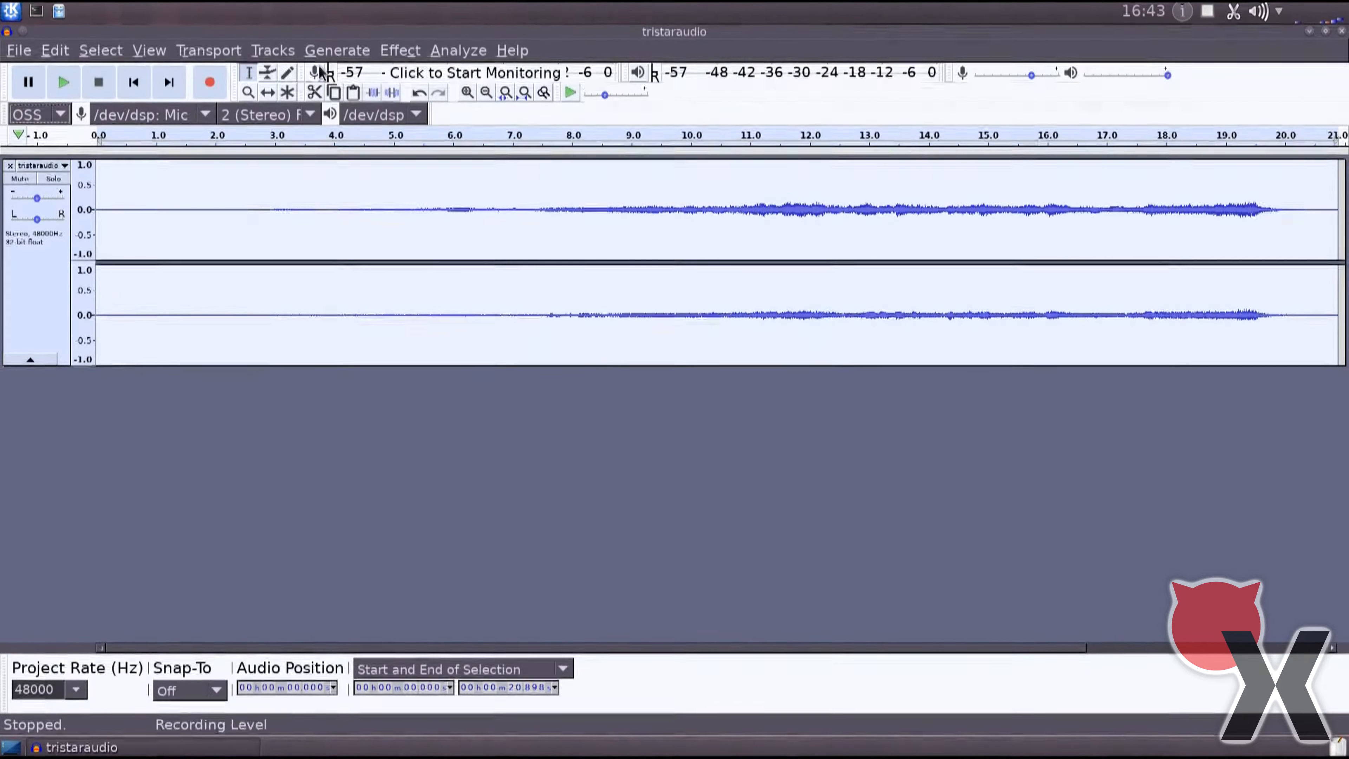
# Amplify the selected track by 16.24 dB to a new peak amplitude of 0.0 dB and play it back.
pyautogui.click(400, 50)
pyautogui.click(424, 127)
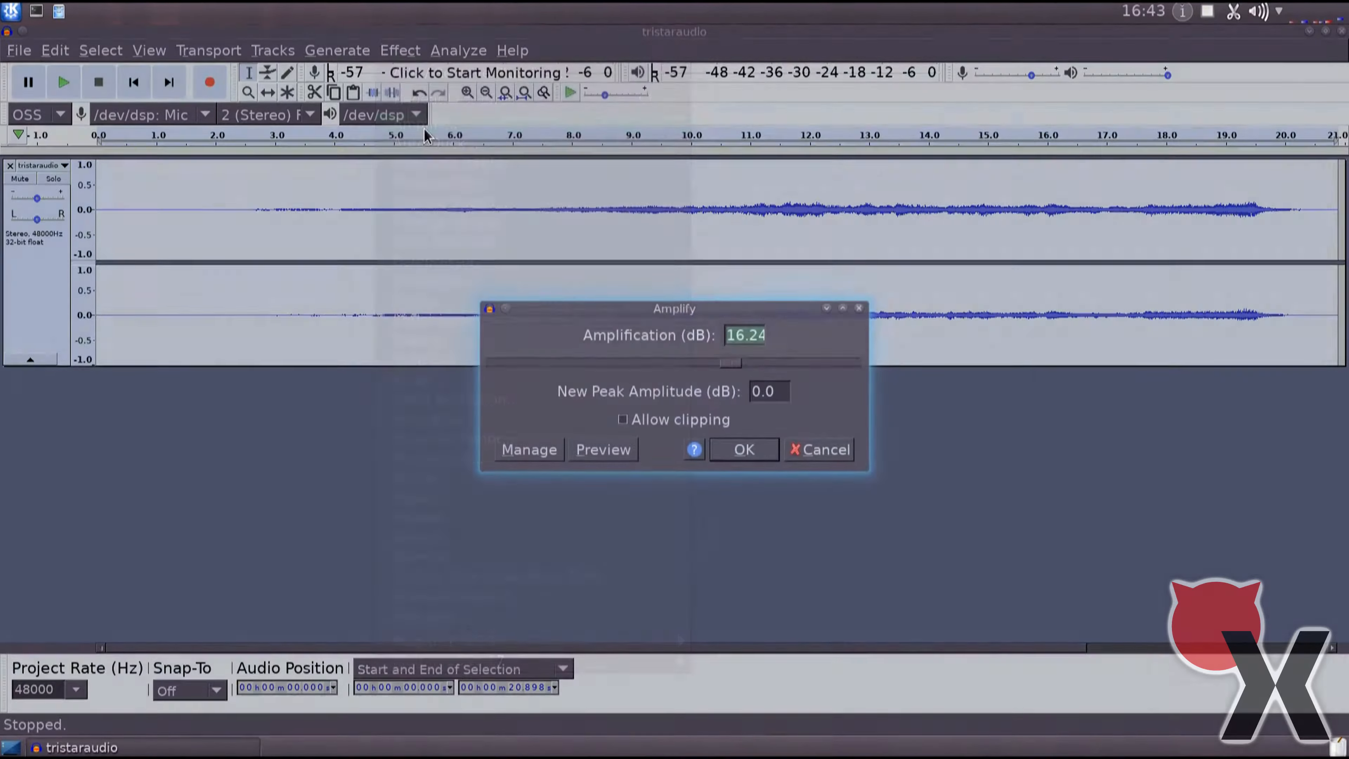
pyautogui.click(744, 449)
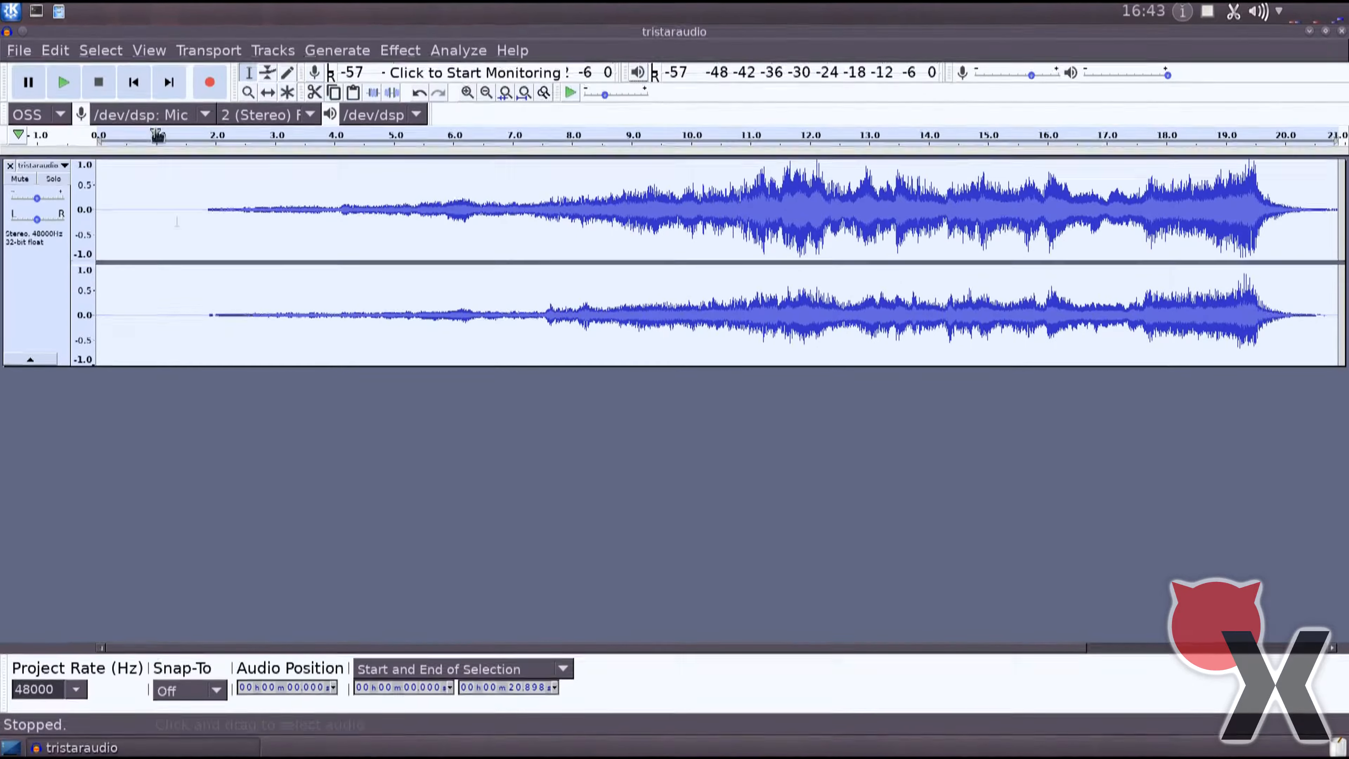
pyautogui.click(54, 84)
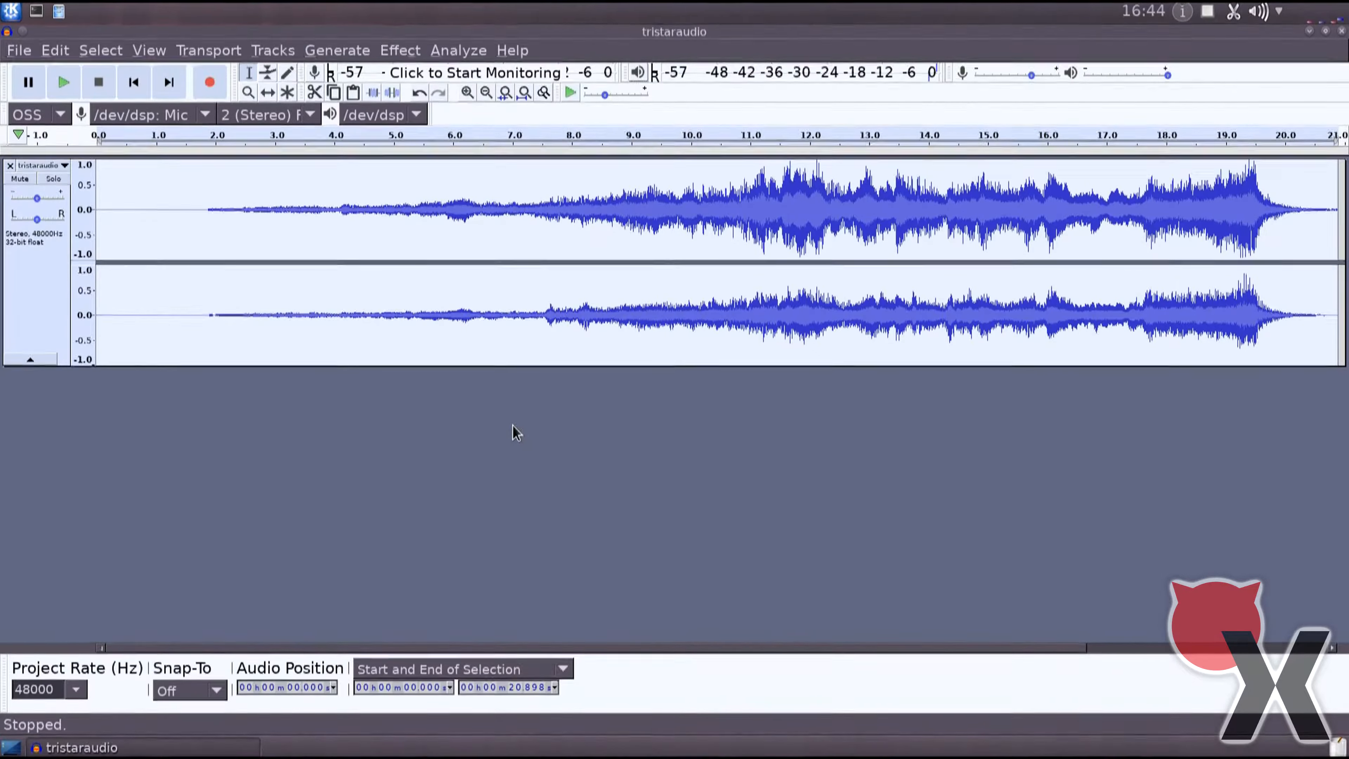
# Select the whole track and raise its pitch by 12 semitones with the Change Pitch effect.
pyautogui.click(34, 287)
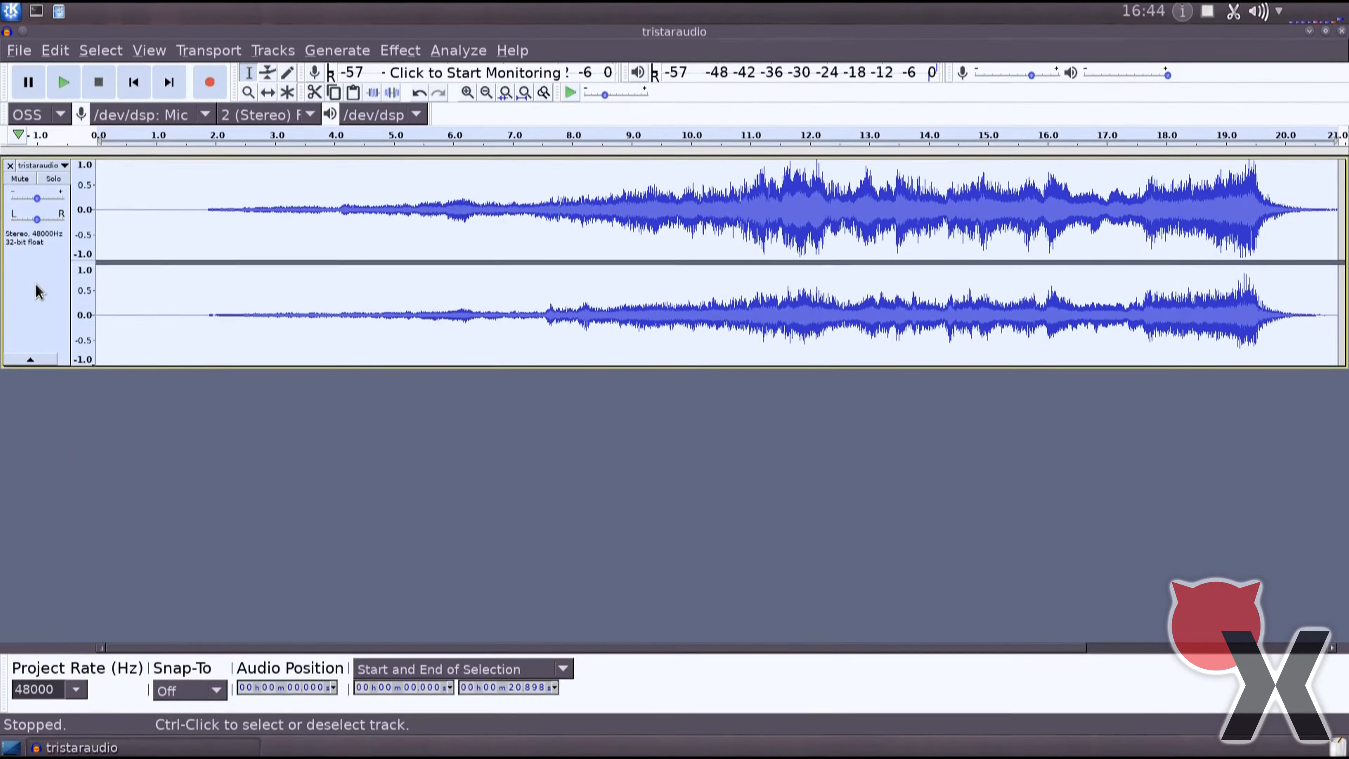
pyautogui.click(399, 51)
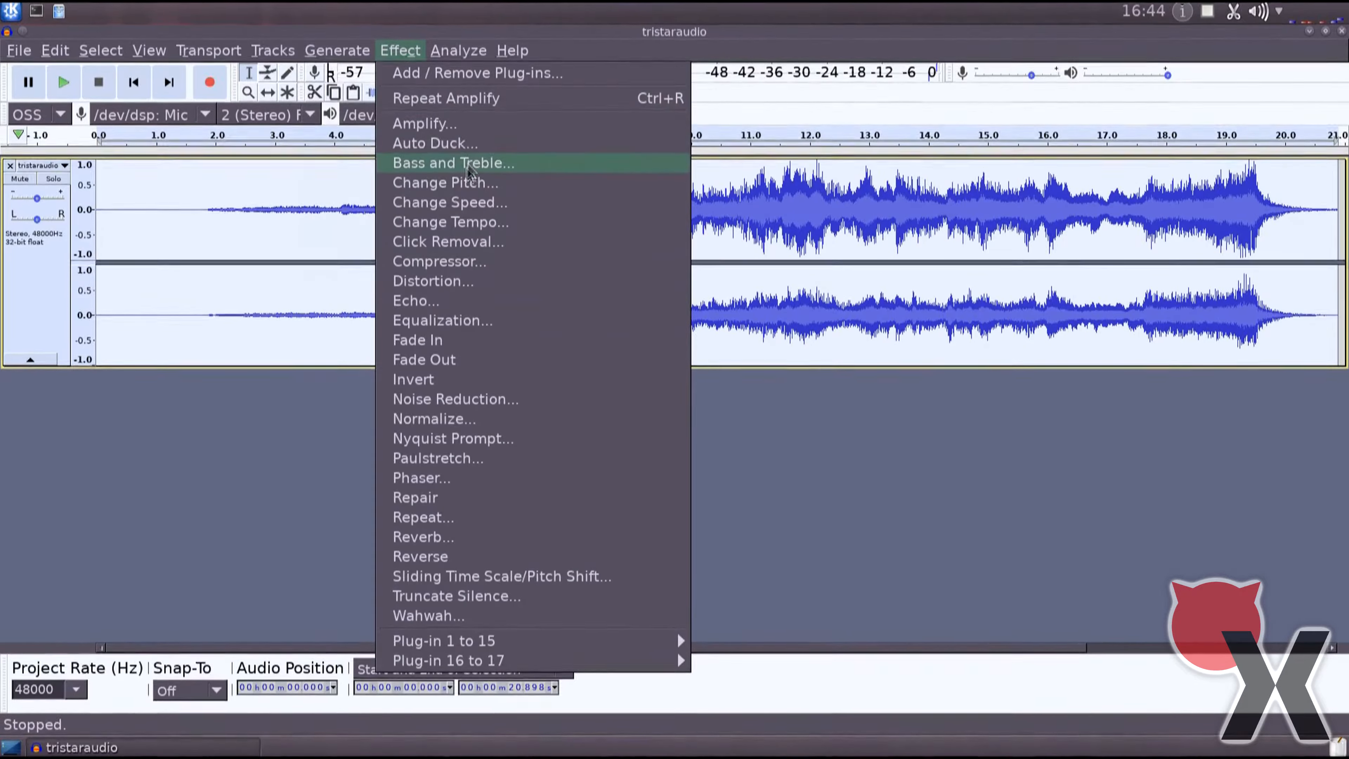
pyautogui.click(459, 184)
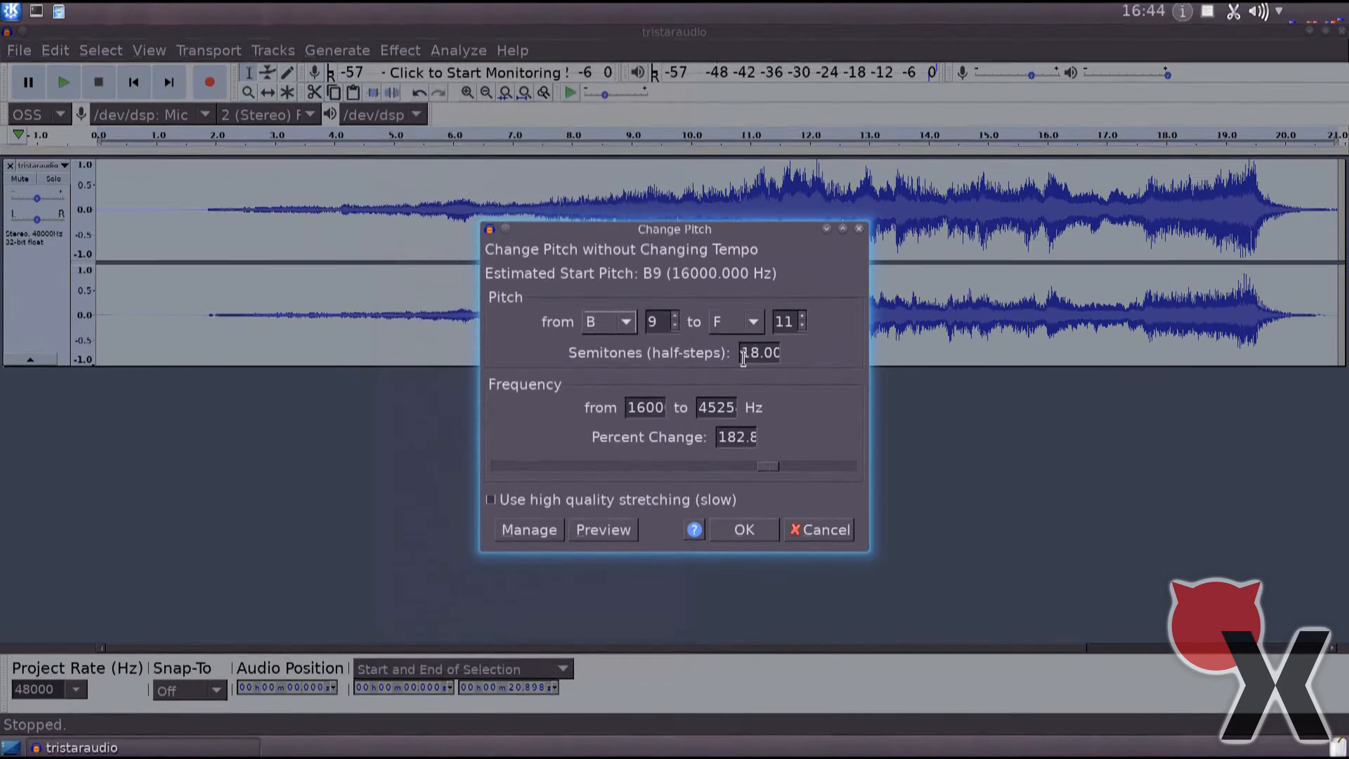
pyautogui.write('12')
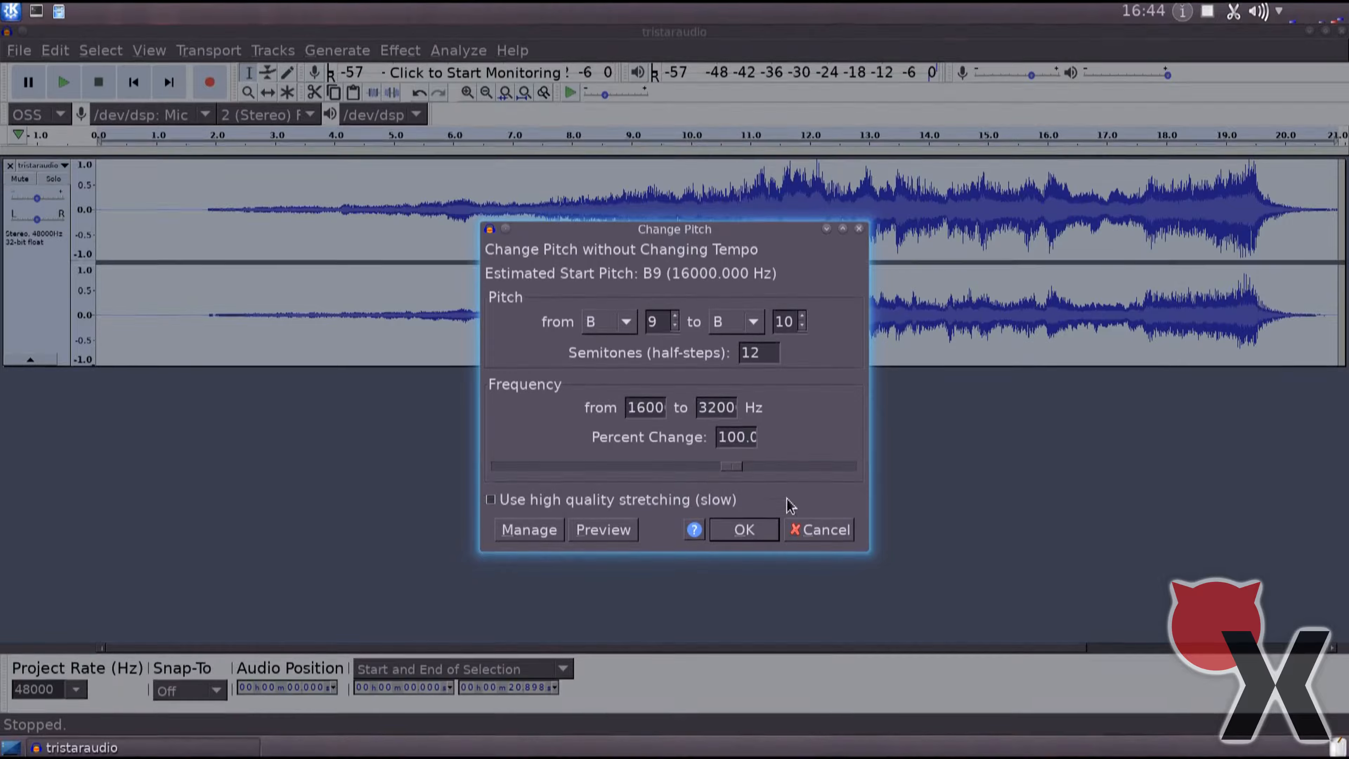
pyautogui.click(744, 529)
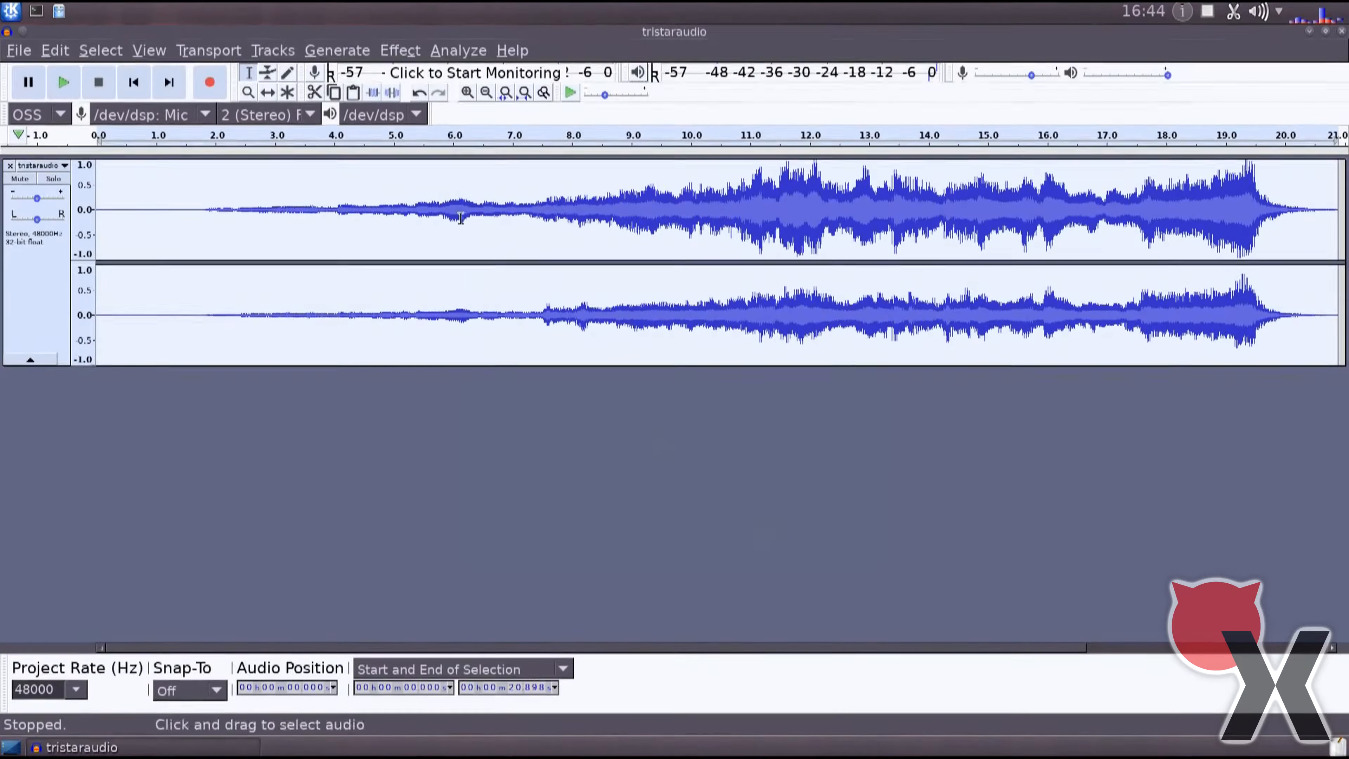
# Lower the track's pitch by 12 semitones with the Change Pitch effect.
pyautogui.click(412, 47)
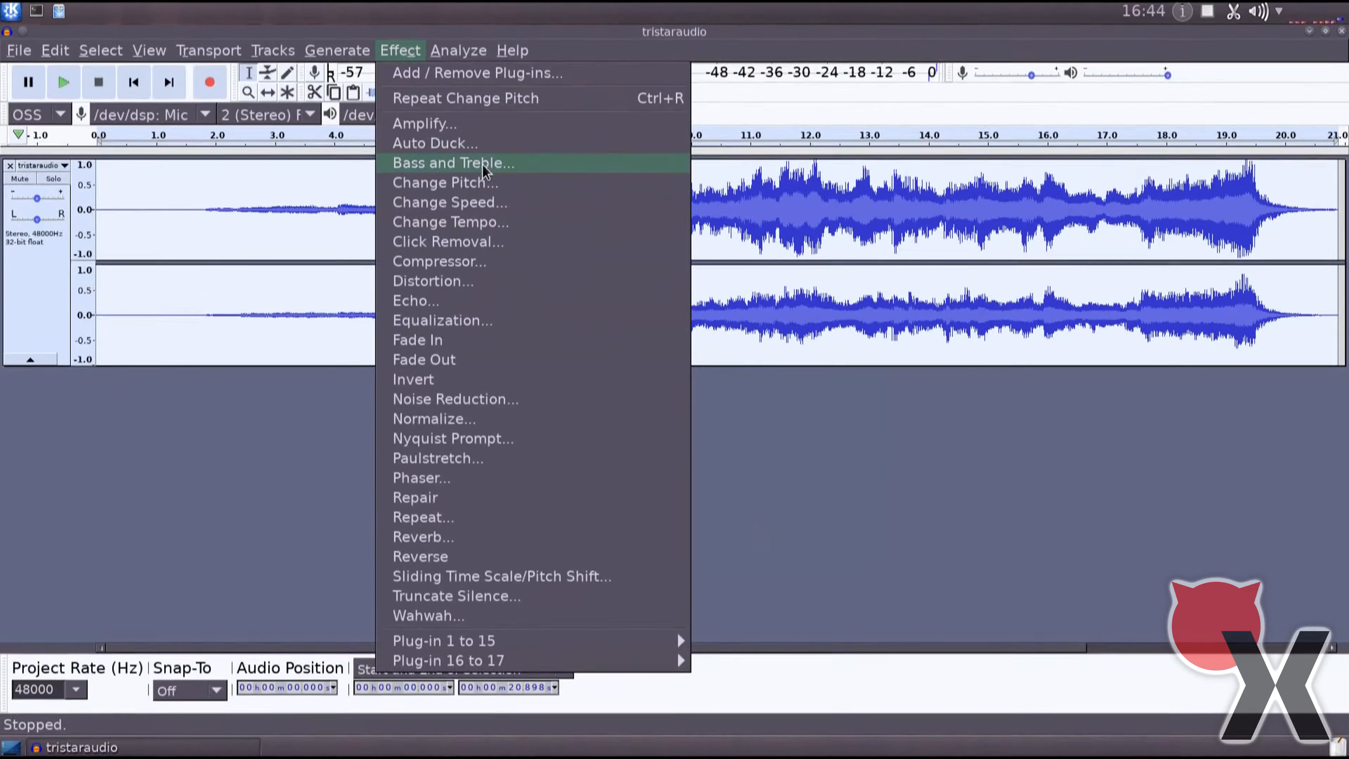
pyautogui.click(487, 186)
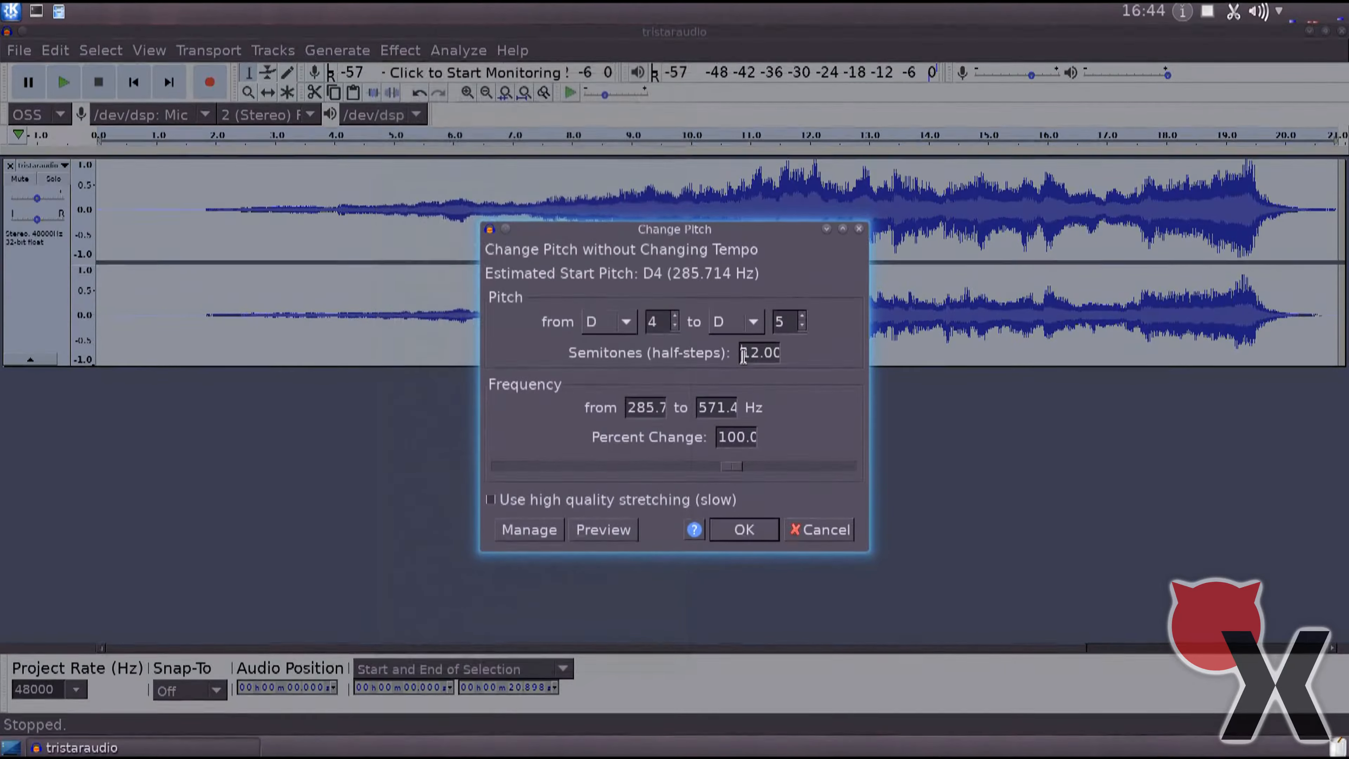
pyautogui.write('-')
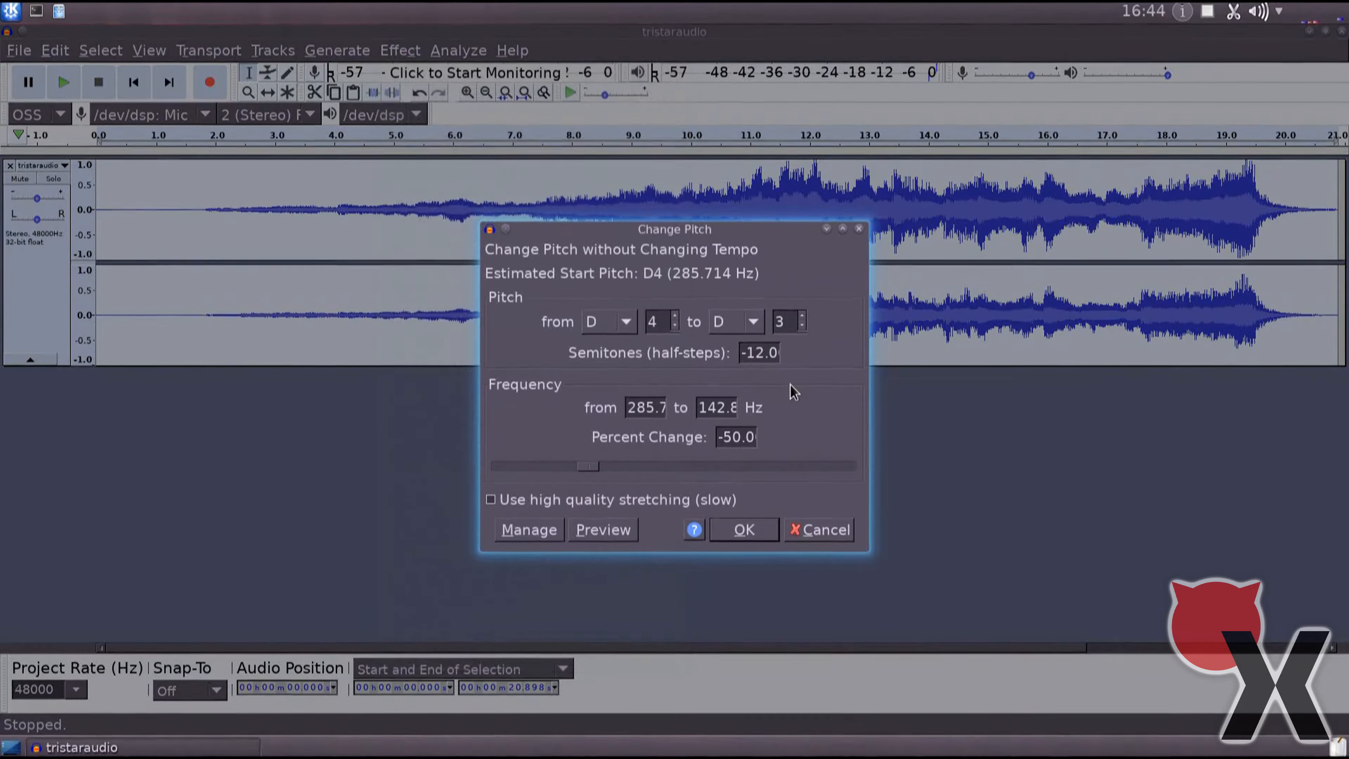
pyautogui.press('Return')
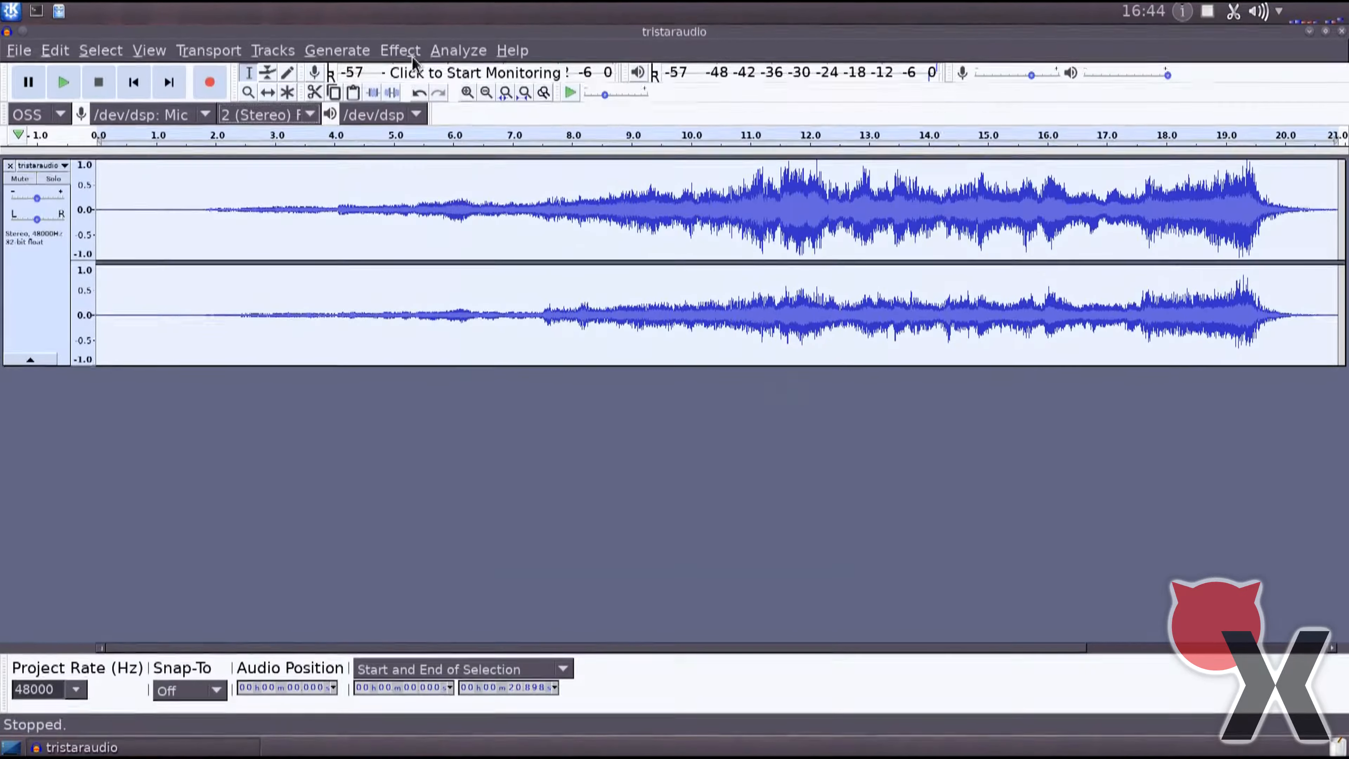
# Lower the track's pitch by 18 semitones with Change Pitch and repeat the same effect once more.
pyautogui.click(399, 50)
pyautogui.click(528, 187)
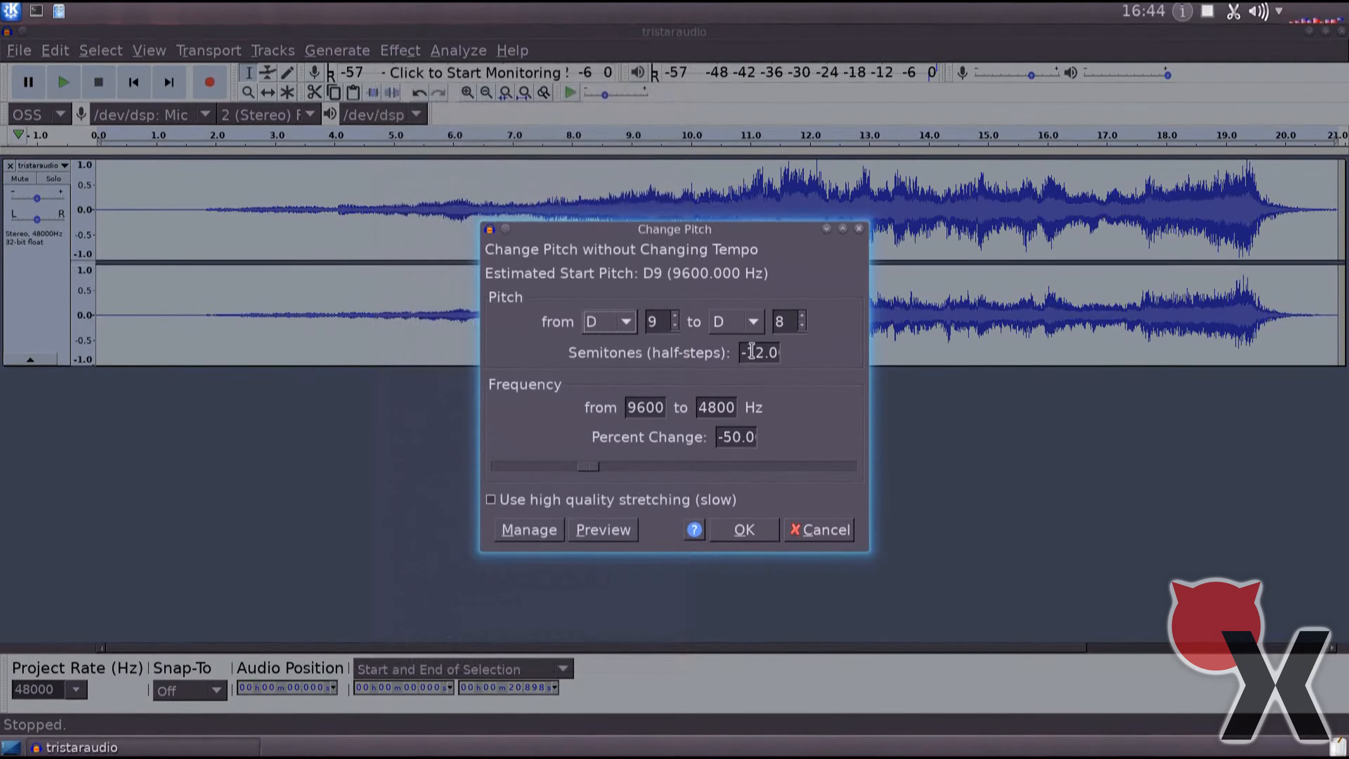
pyautogui.moveTo(757, 349); pyautogui.dragTo(765, 352)
pyautogui.write('8')
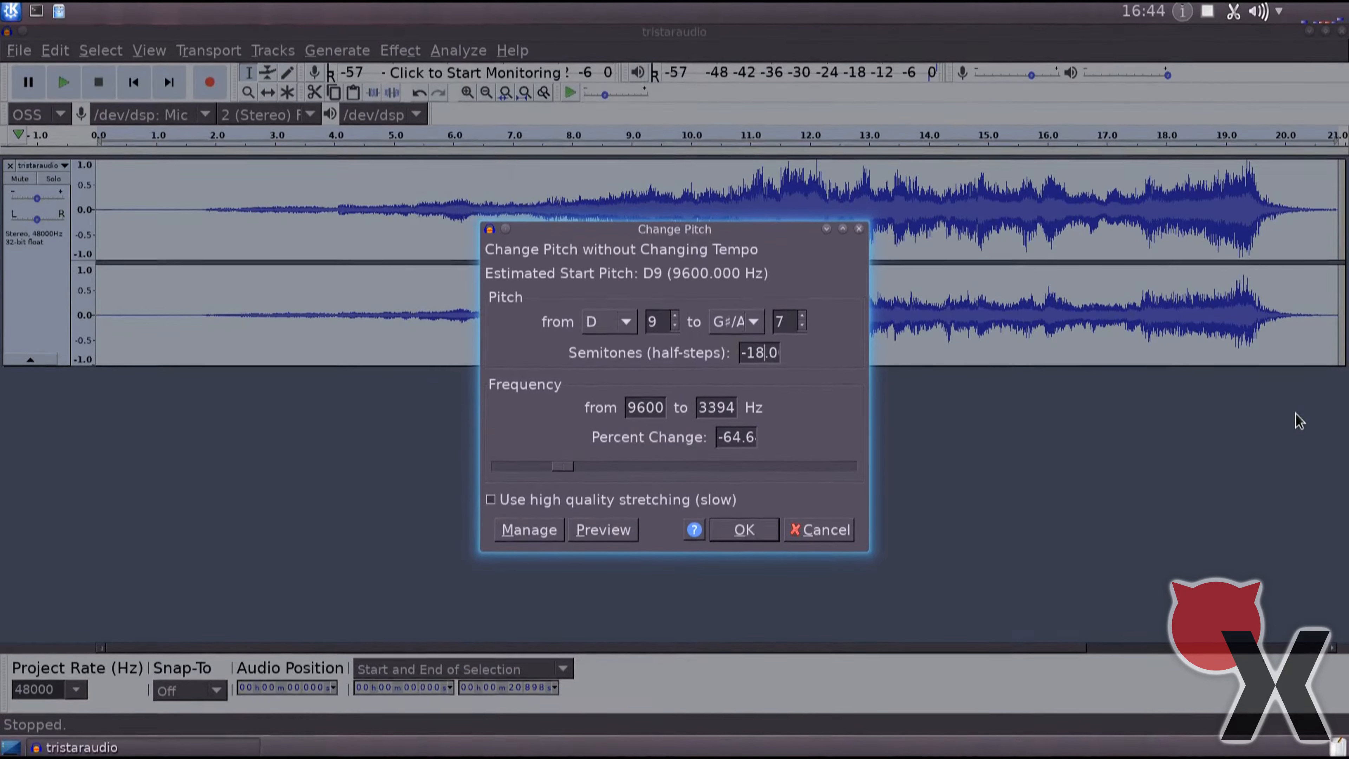
pyautogui.click(744, 533)
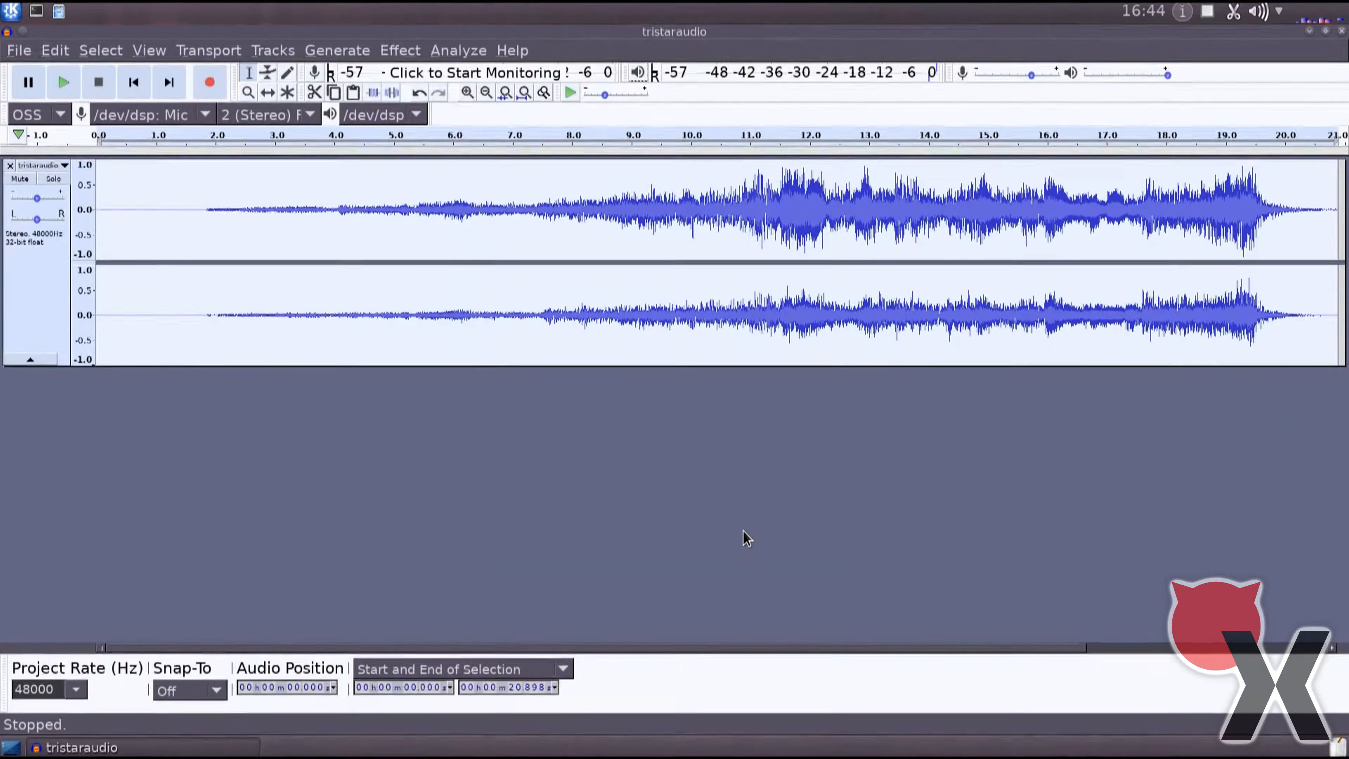
pyautogui.click(399, 50)
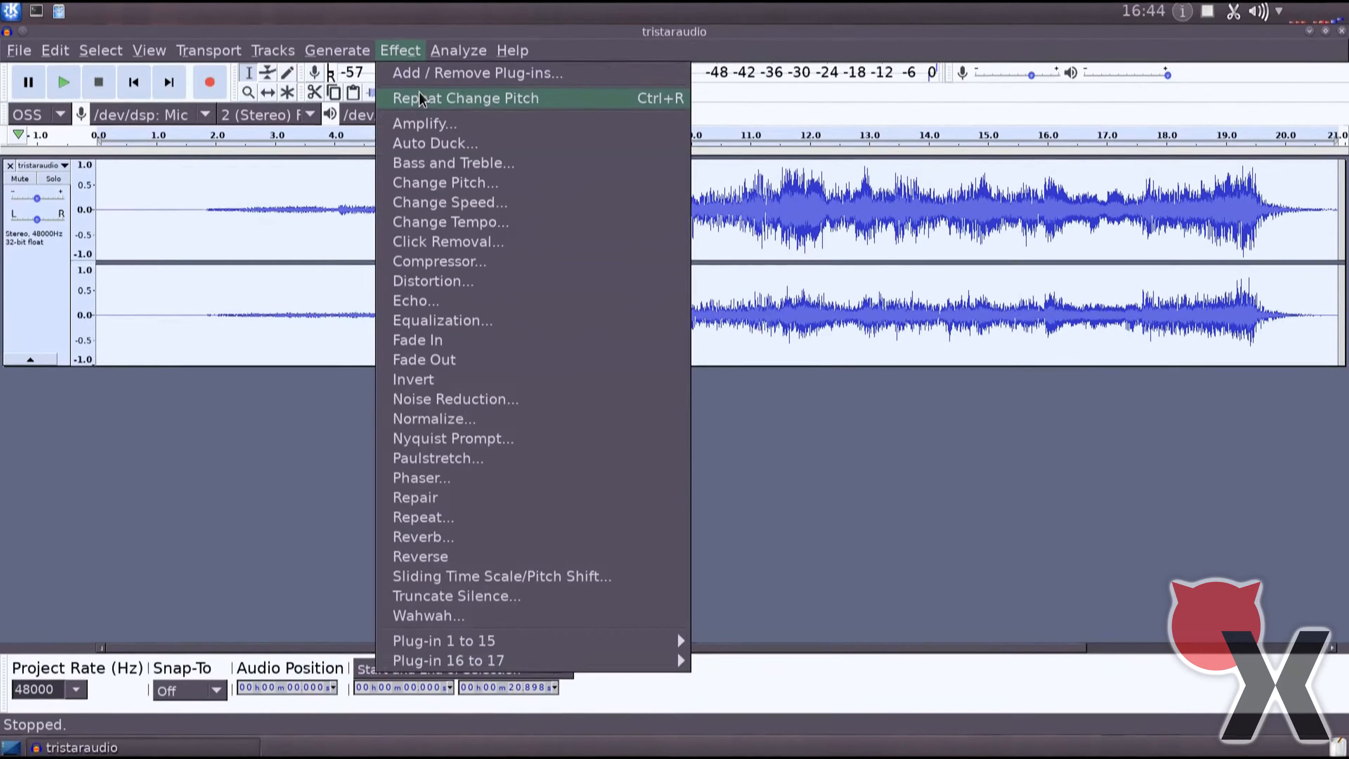
pyautogui.click(423, 101)
# Raise the track's pitch by 18 semitones with Change Pitch, repeat the effect once, and play the result.
pyautogui.click(401, 52)
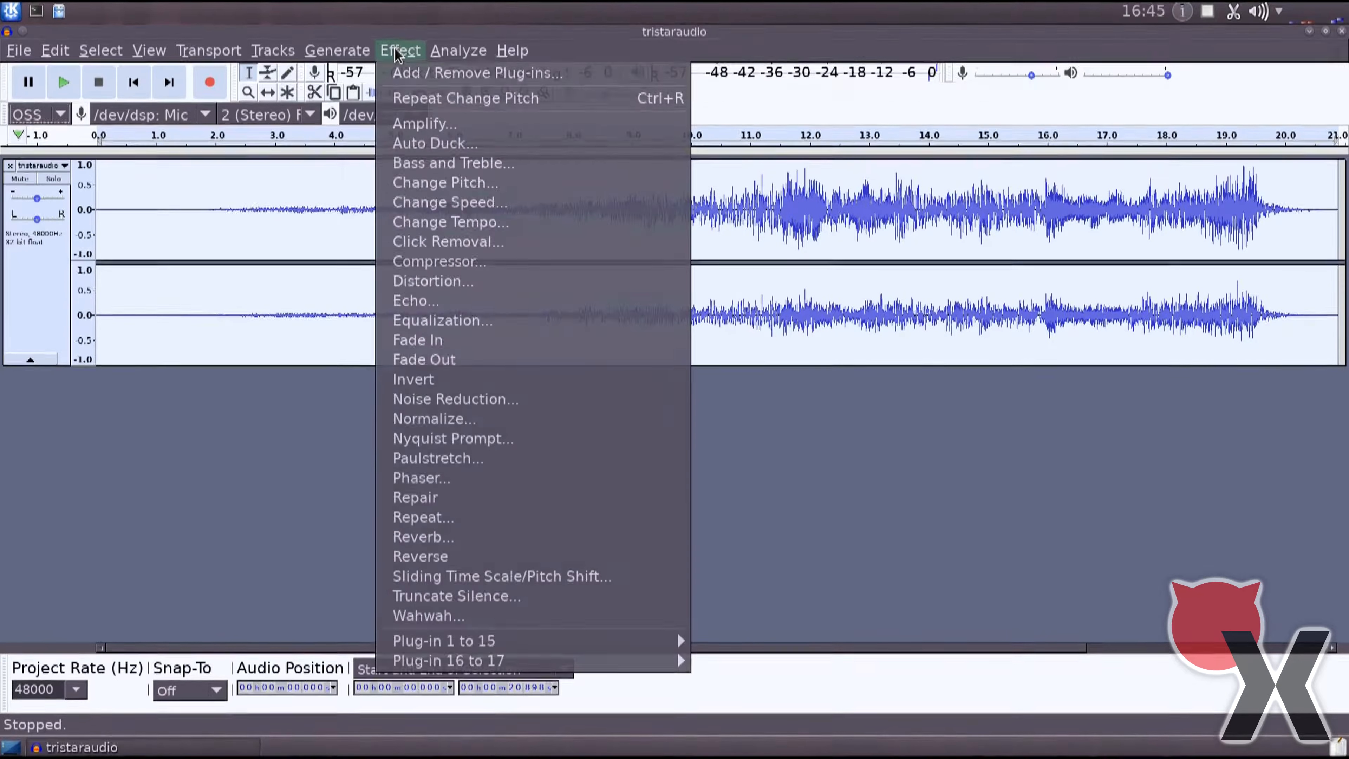
pyautogui.click(446, 183)
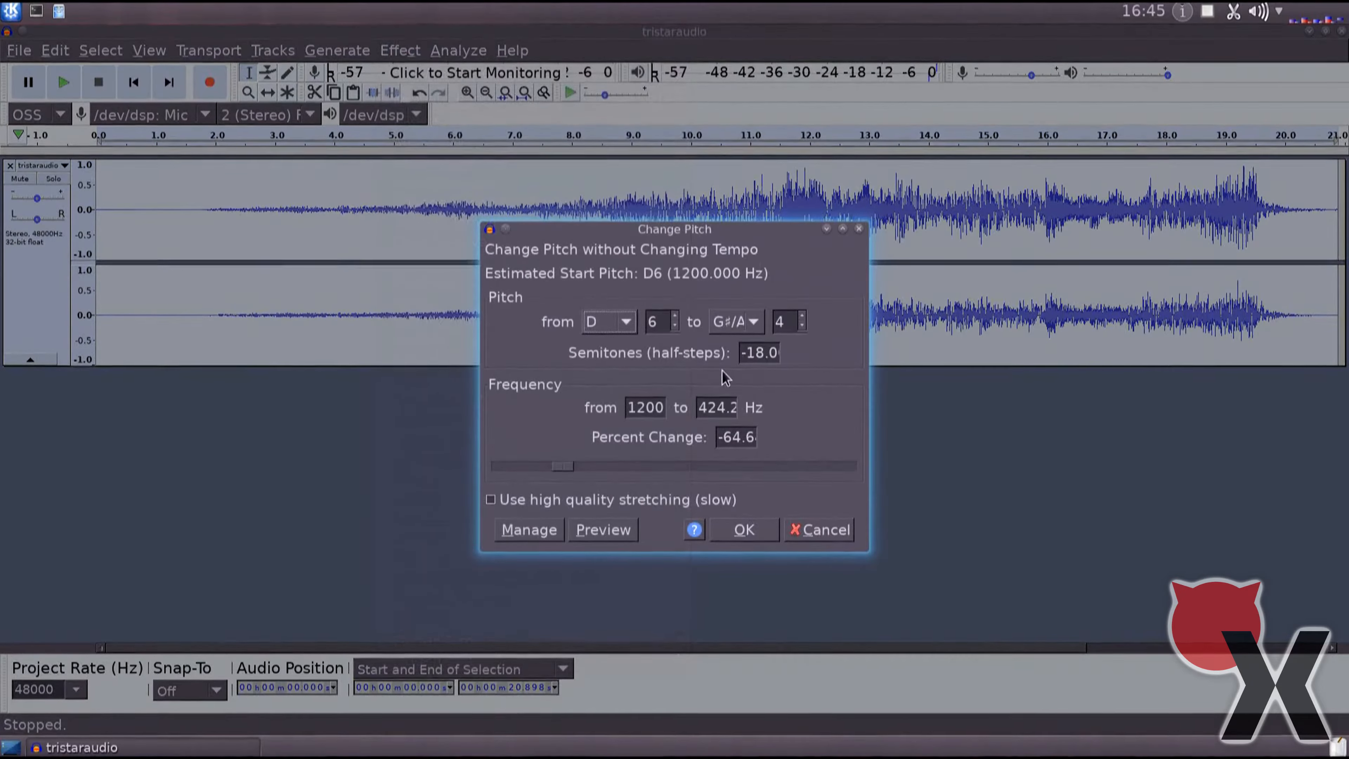
pyautogui.press('BackSpace')
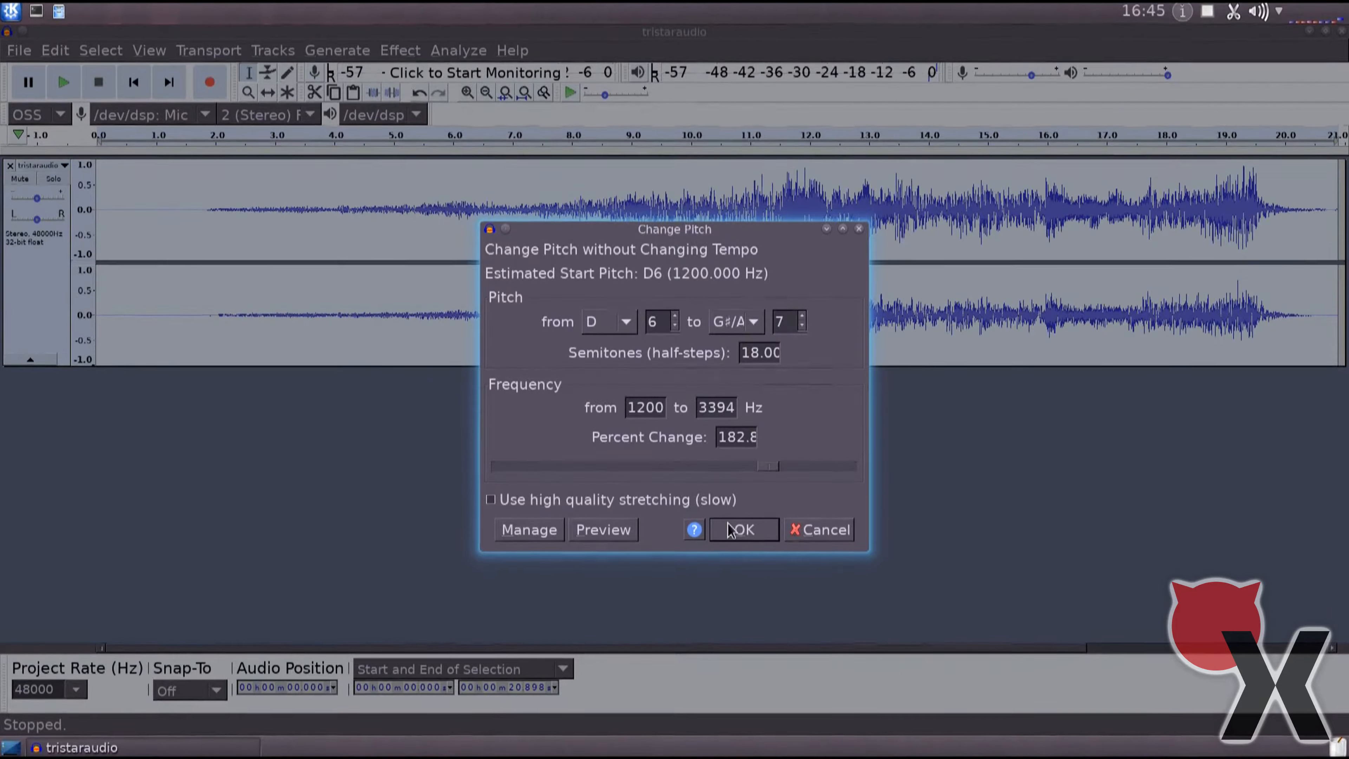
pyautogui.click(733, 532)
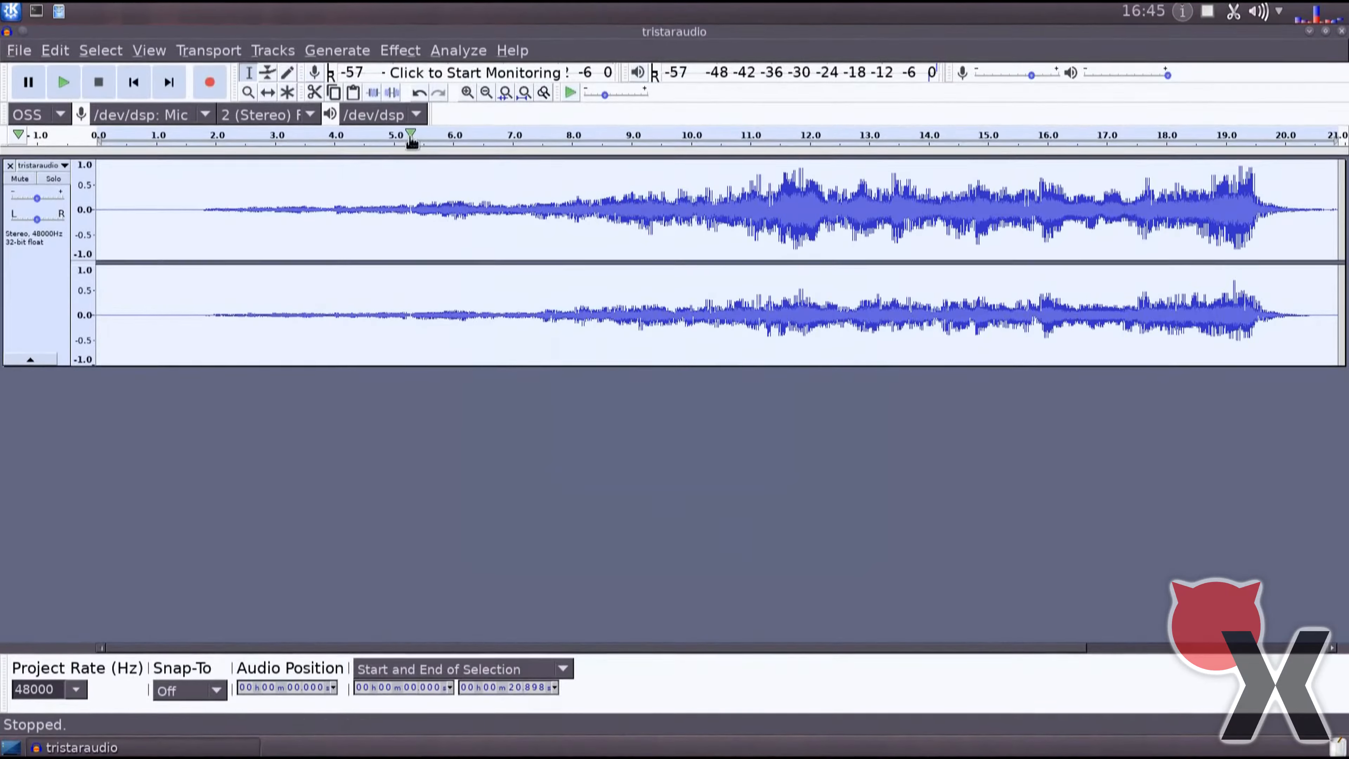
pyautogui.click(405, 53)
pyautogui.click(415, 98)
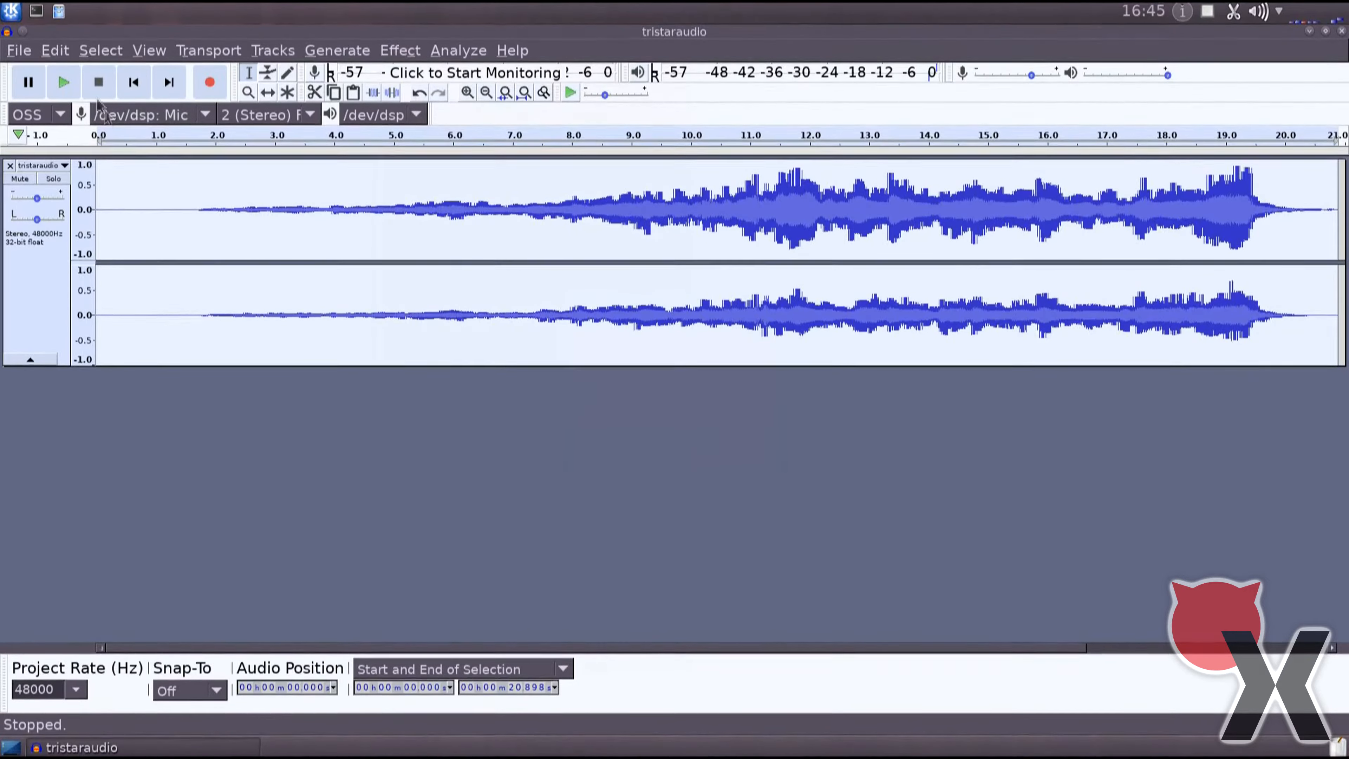
pyautogui.click(72, 92)
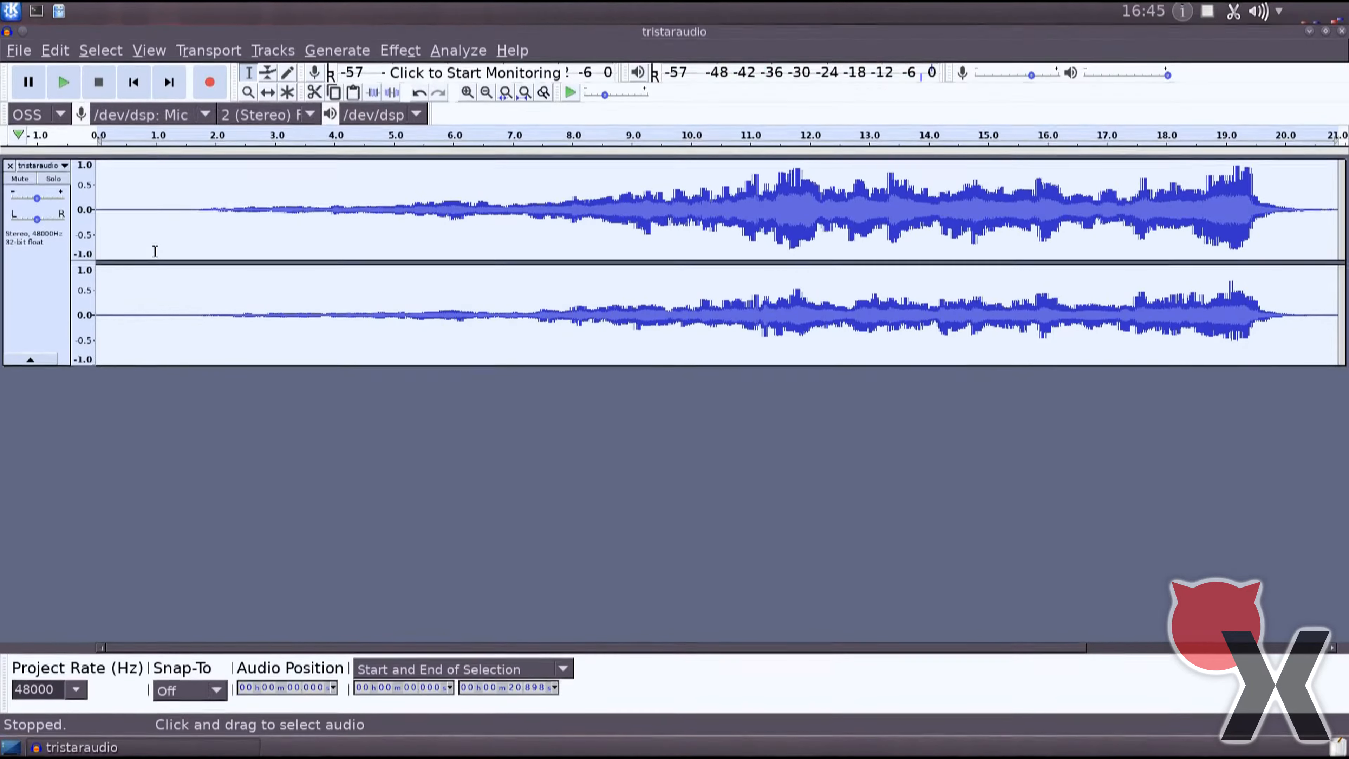
# Export the audio as an OGG file, replacing the end of the suggested base name with zap2 and keeping the metadata tags as they are.
pyautogui.click(25, 52)
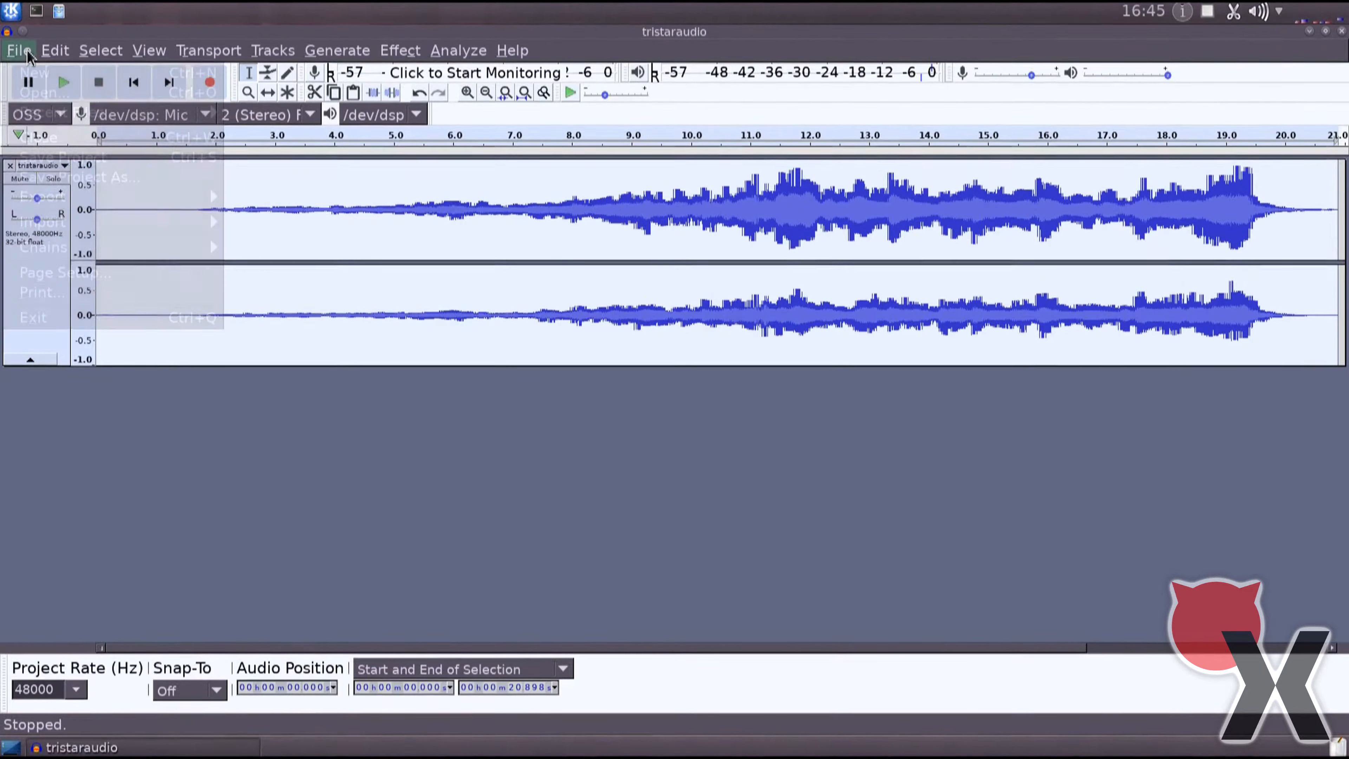
pyautogui.moveTo(175, 197)
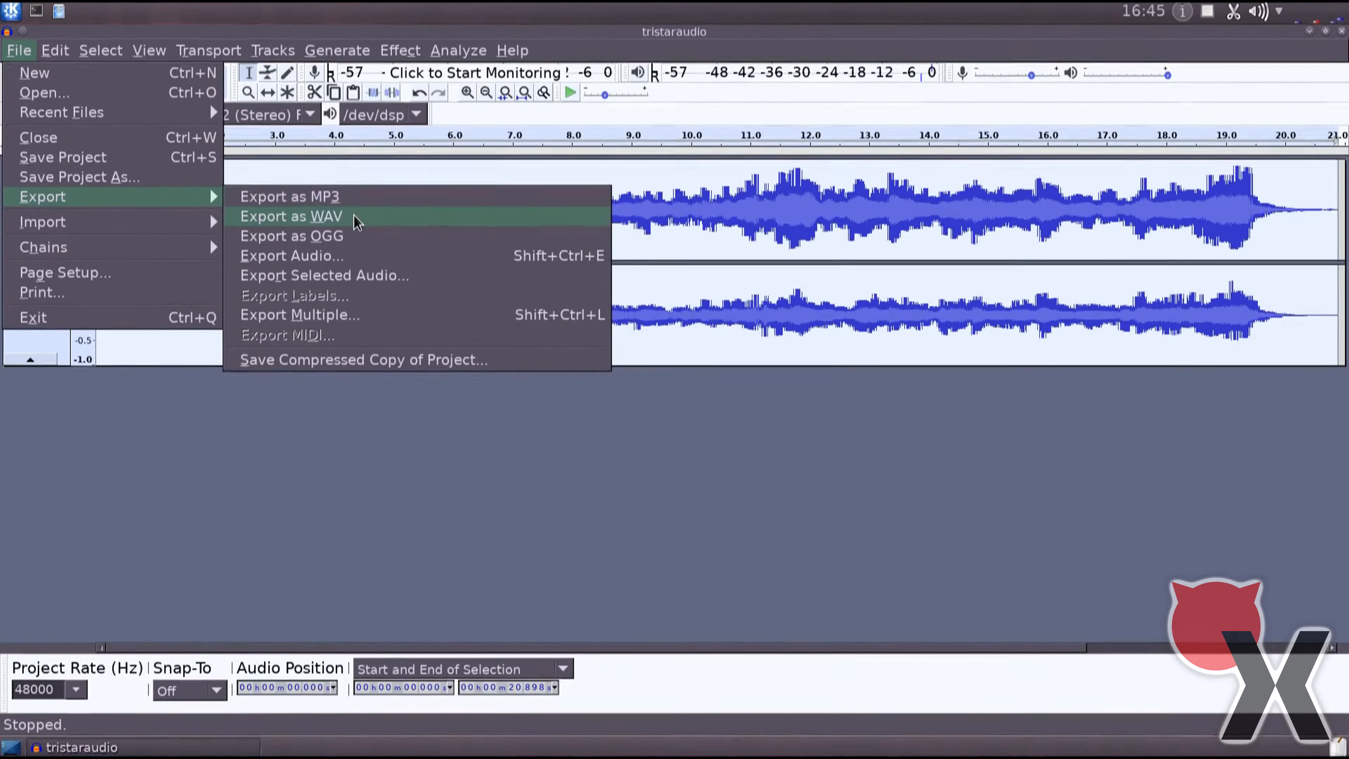
pyautogui.click(355, 236)
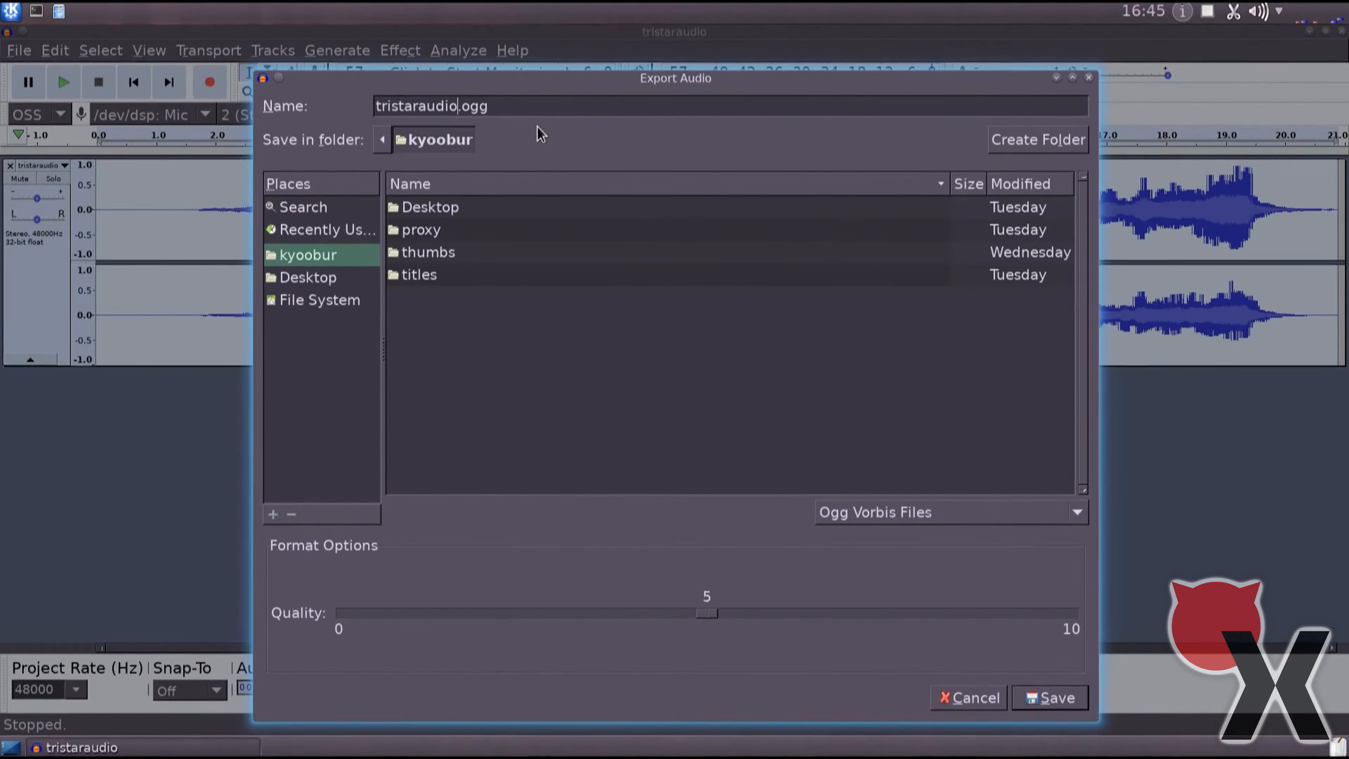
pyautogui.hotkey('shift', 'Left')
pyautogui.hotkey('shift', 'Left')
pyautogui.write('zap2')
pyautogui.press('Return')
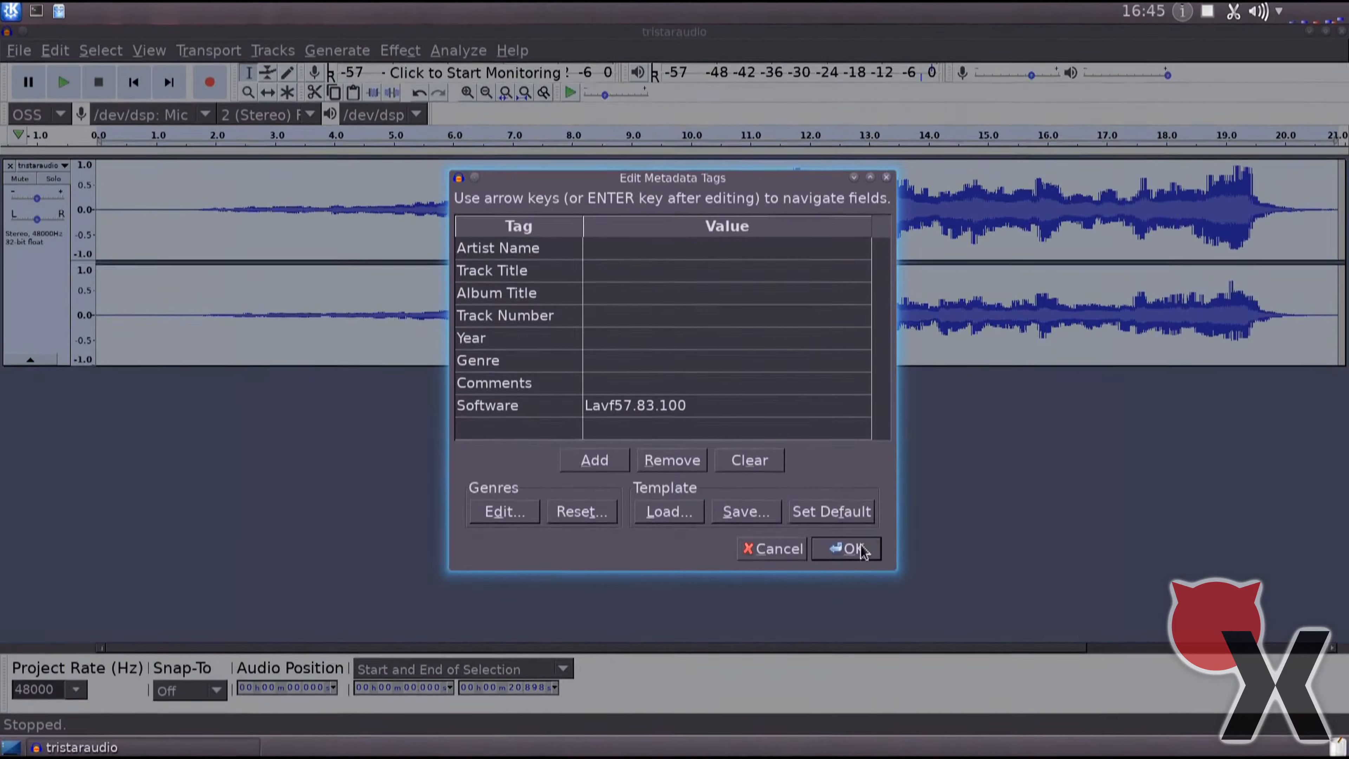
pyautogui.click(850, 548)
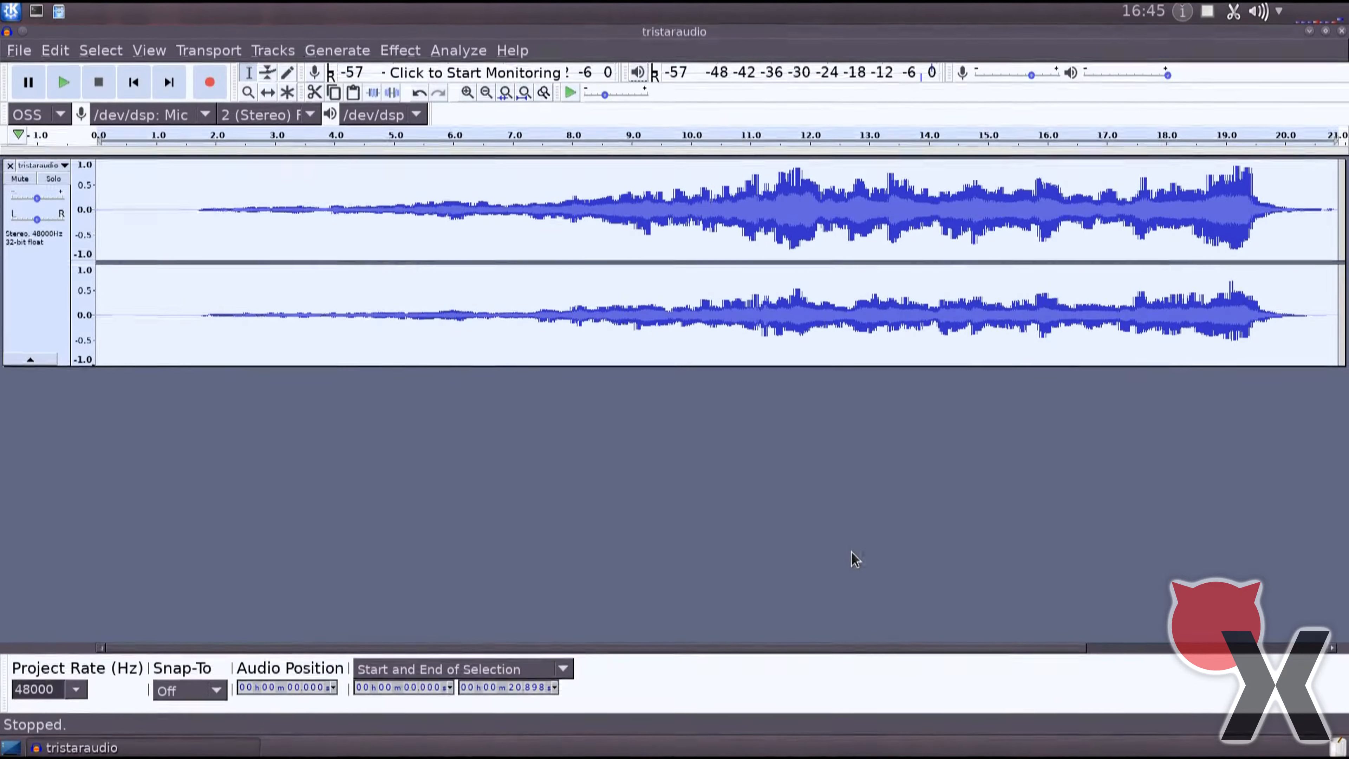
# Exit the audio editor without saving the project.
pyautogui.click(21, 50)
pyautogui.click(42, 318)
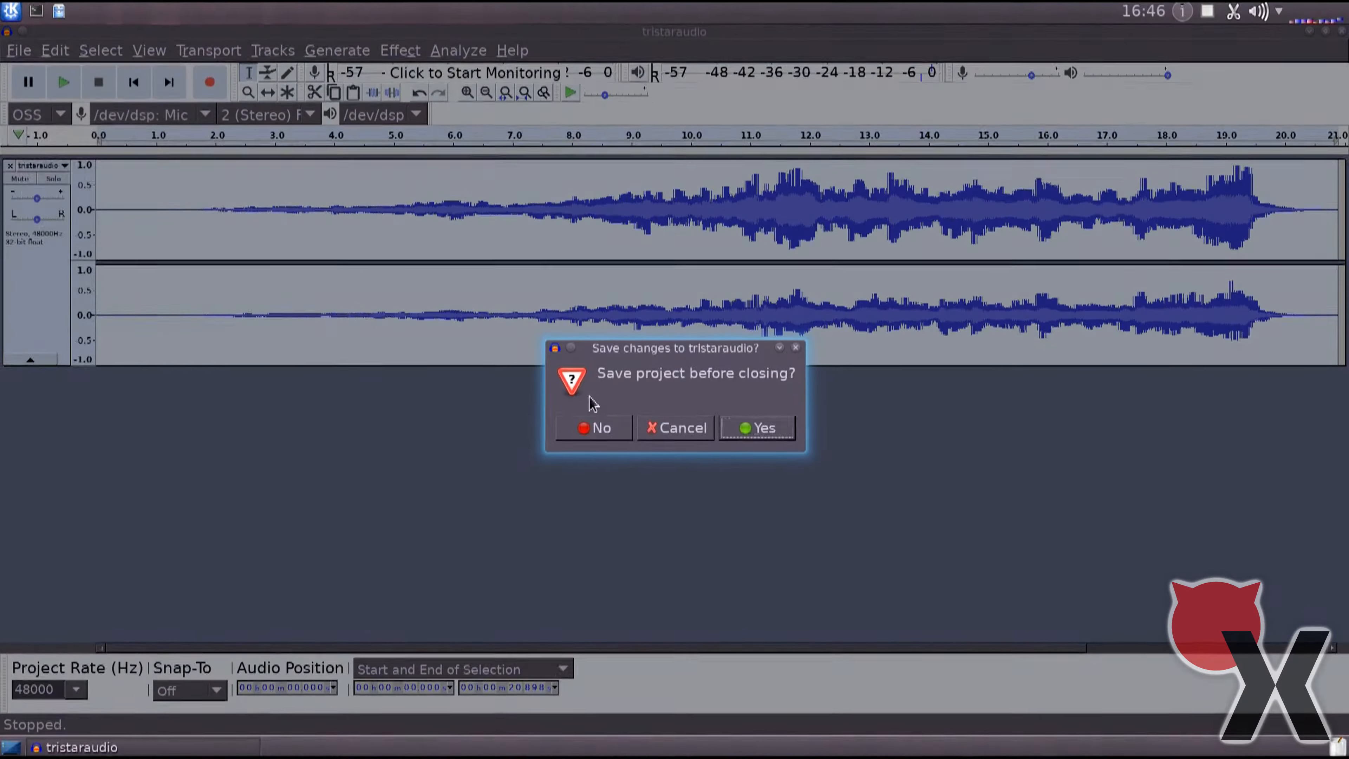
pyautogui.click(617, 436)
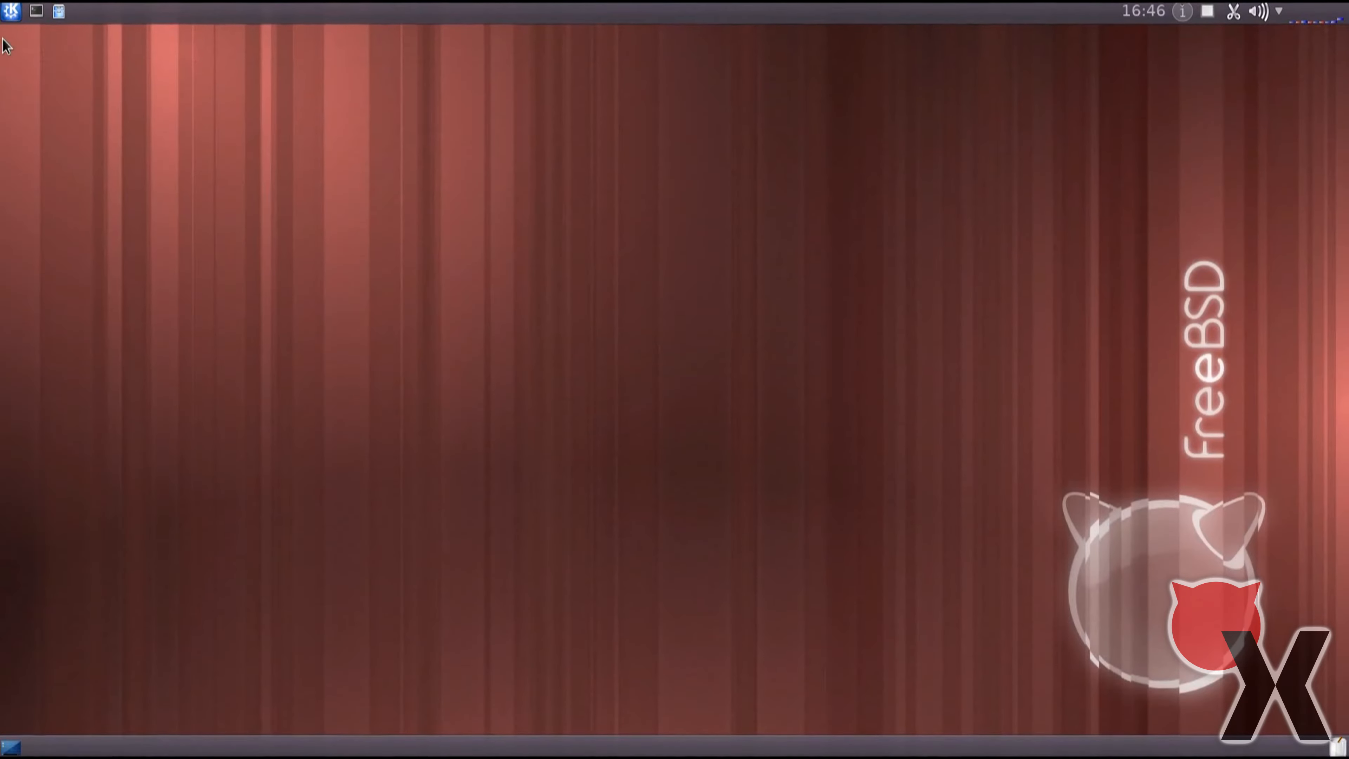
# Launch Kdenlive and complete its configuration wizard, keeping 4K UHD 2160p 59.94 fps as the default video profile.
pyautogui.click(10, 18)
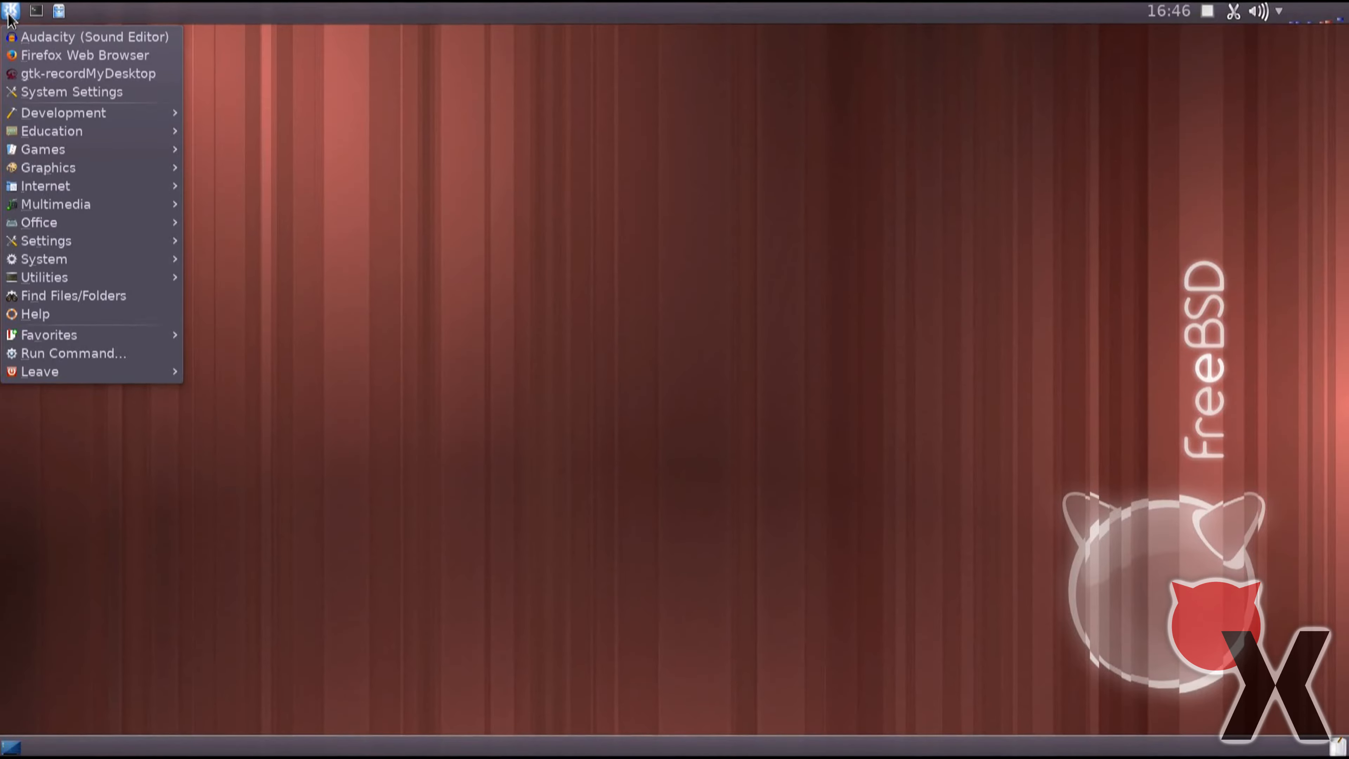
pyautogui.moveTo(72, 207)
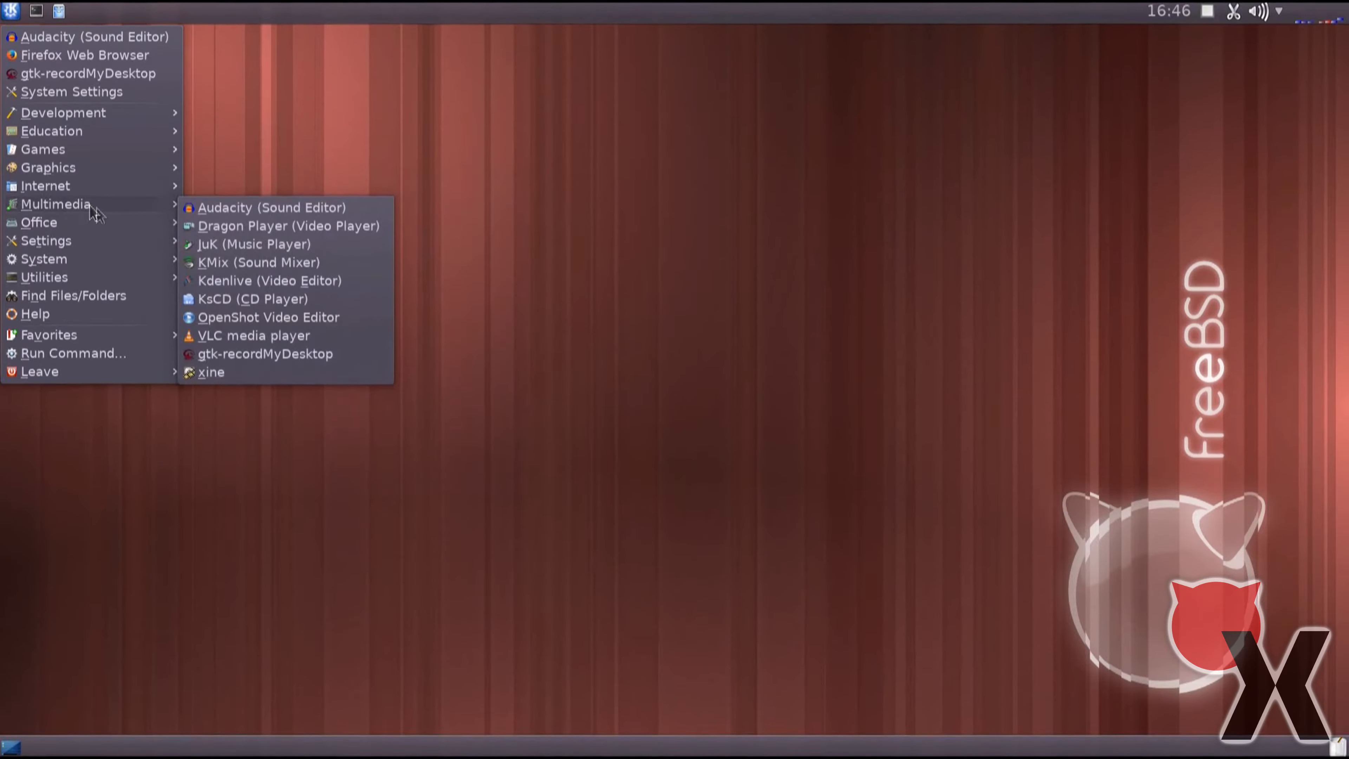
pyautogui.click(315, 281)
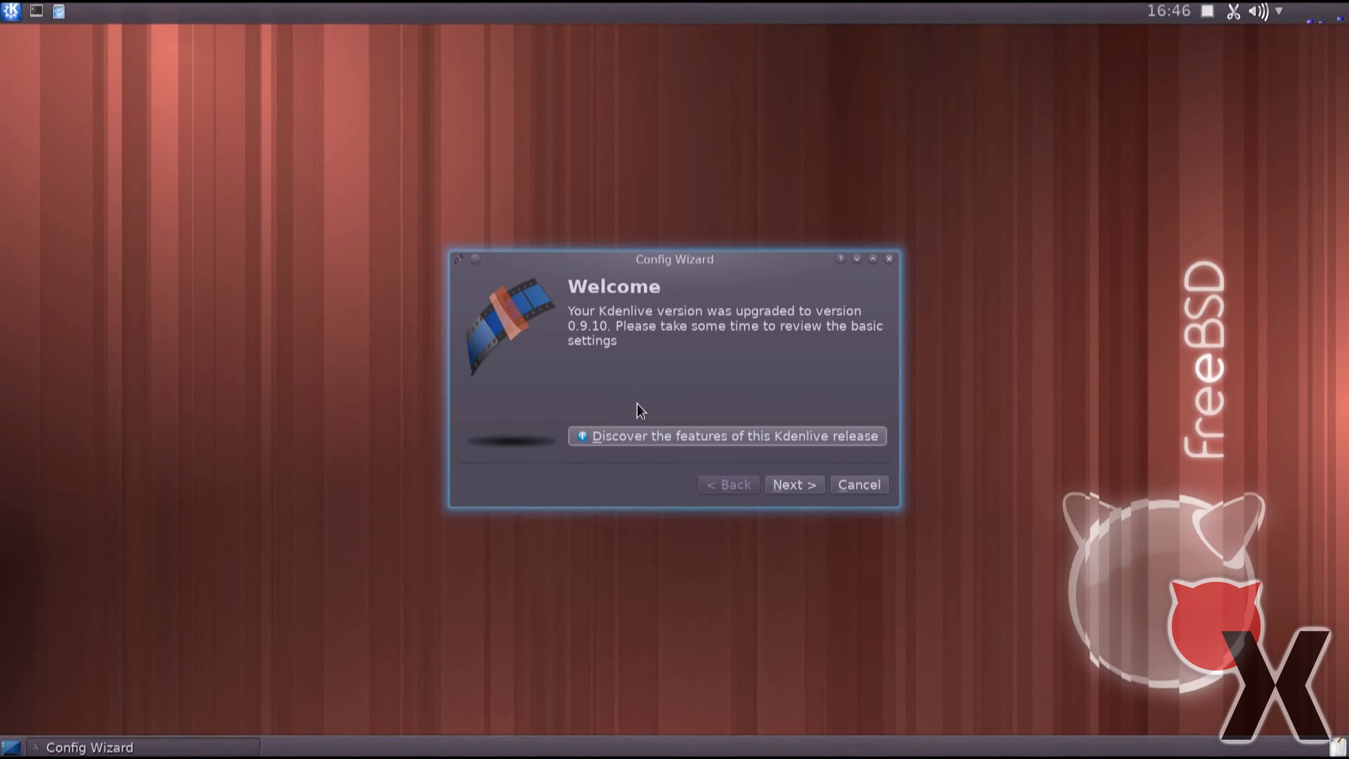
pyautogui.click(768, 486)
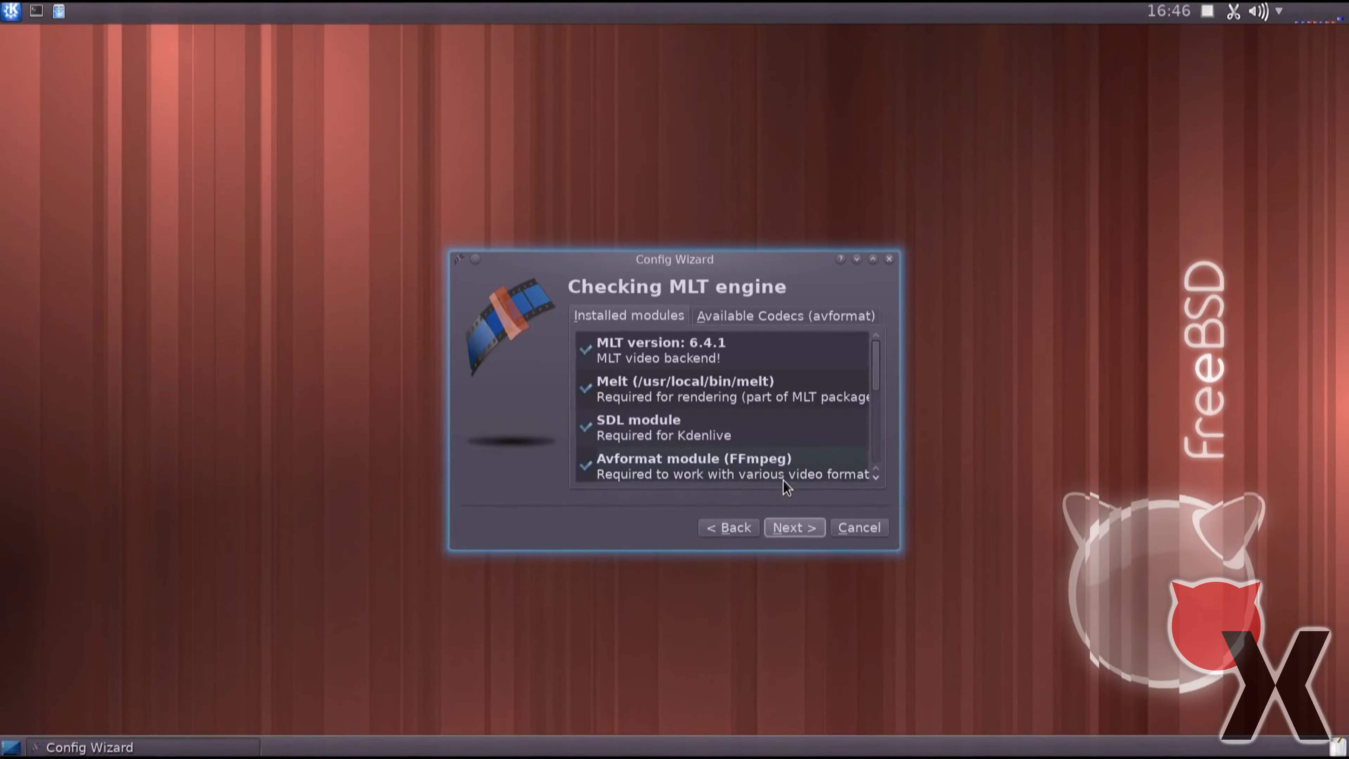
pyautogui.click(803, 514)
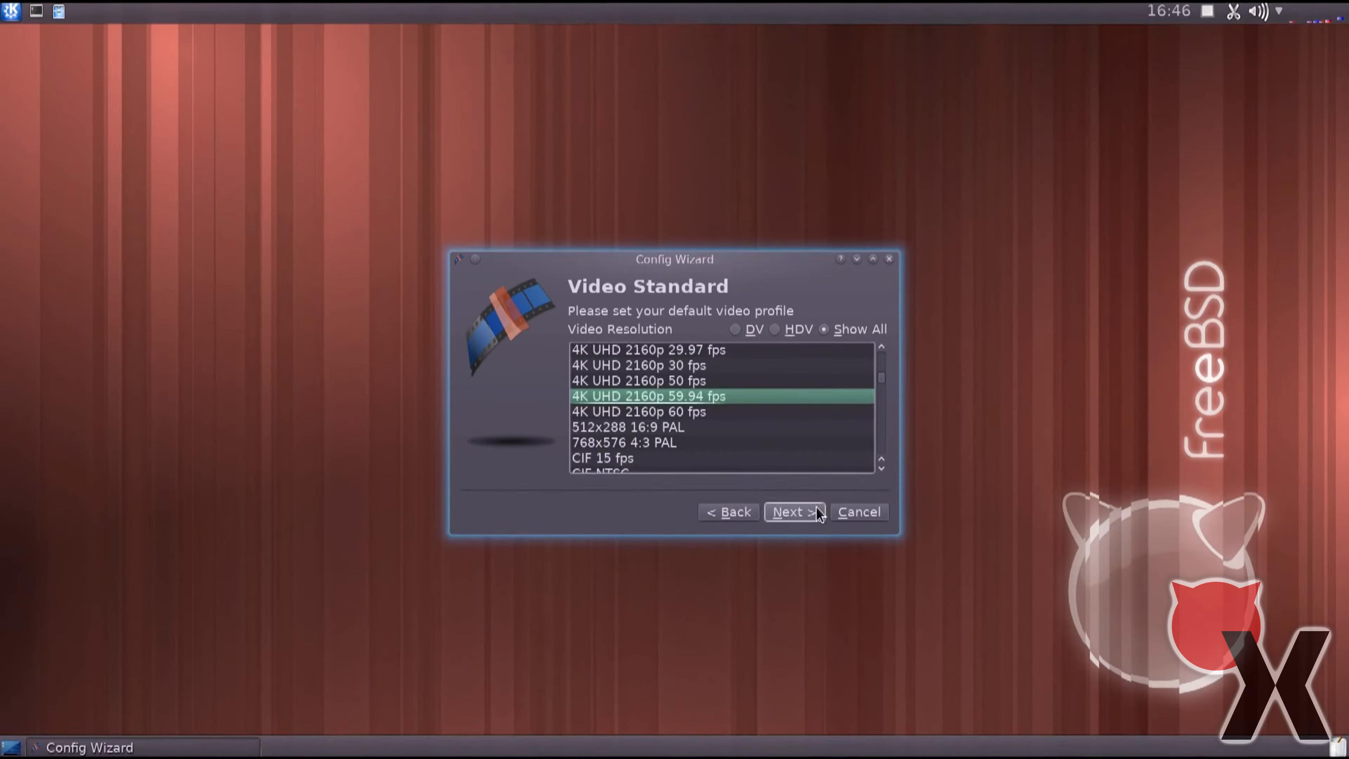
pyautogui.click(794, 512)
pyautogui.click(823, 492)
pyautogui.click(823, 492)
pyautogui.click(823, 492)
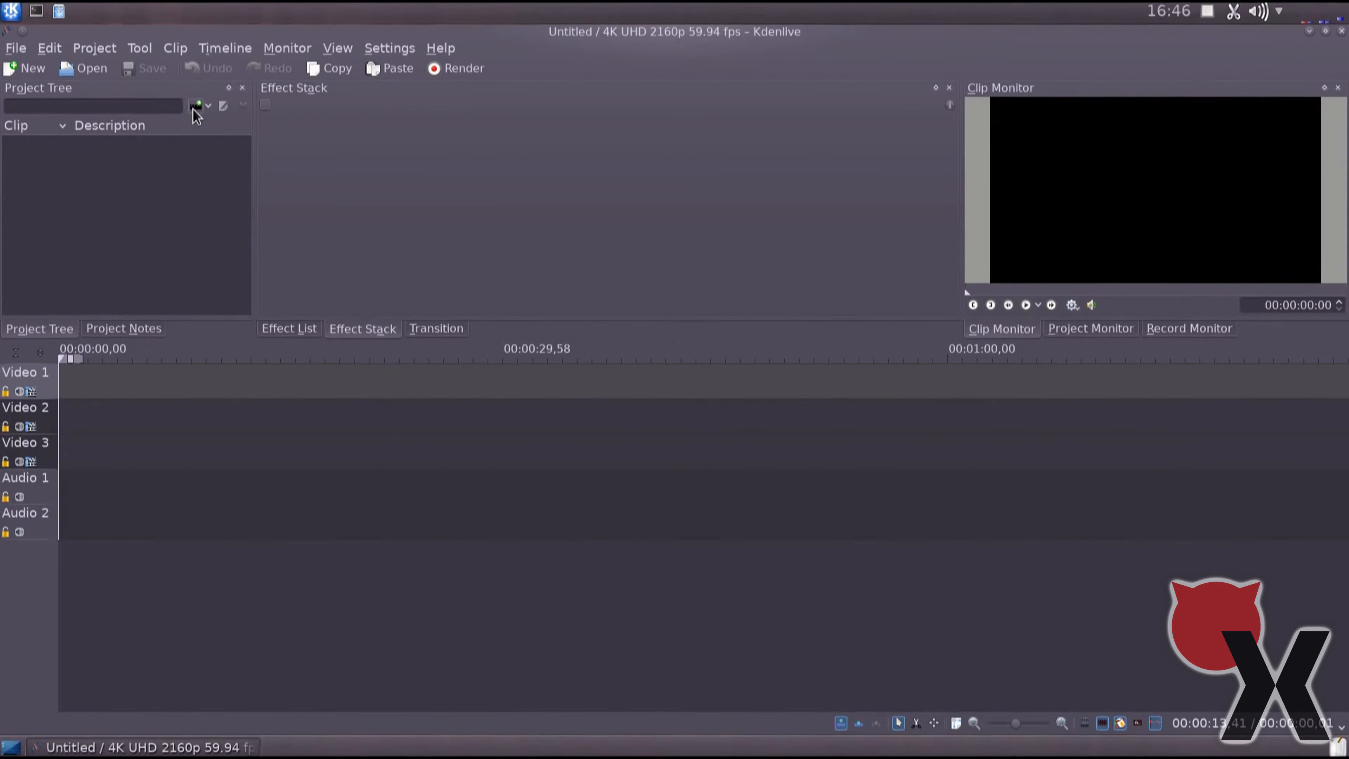
# Import the Tristar - Intro_Logo MP4 without changing the project profile and place it at the start of the Video 2 track.
pyautogui.click(195, 106)
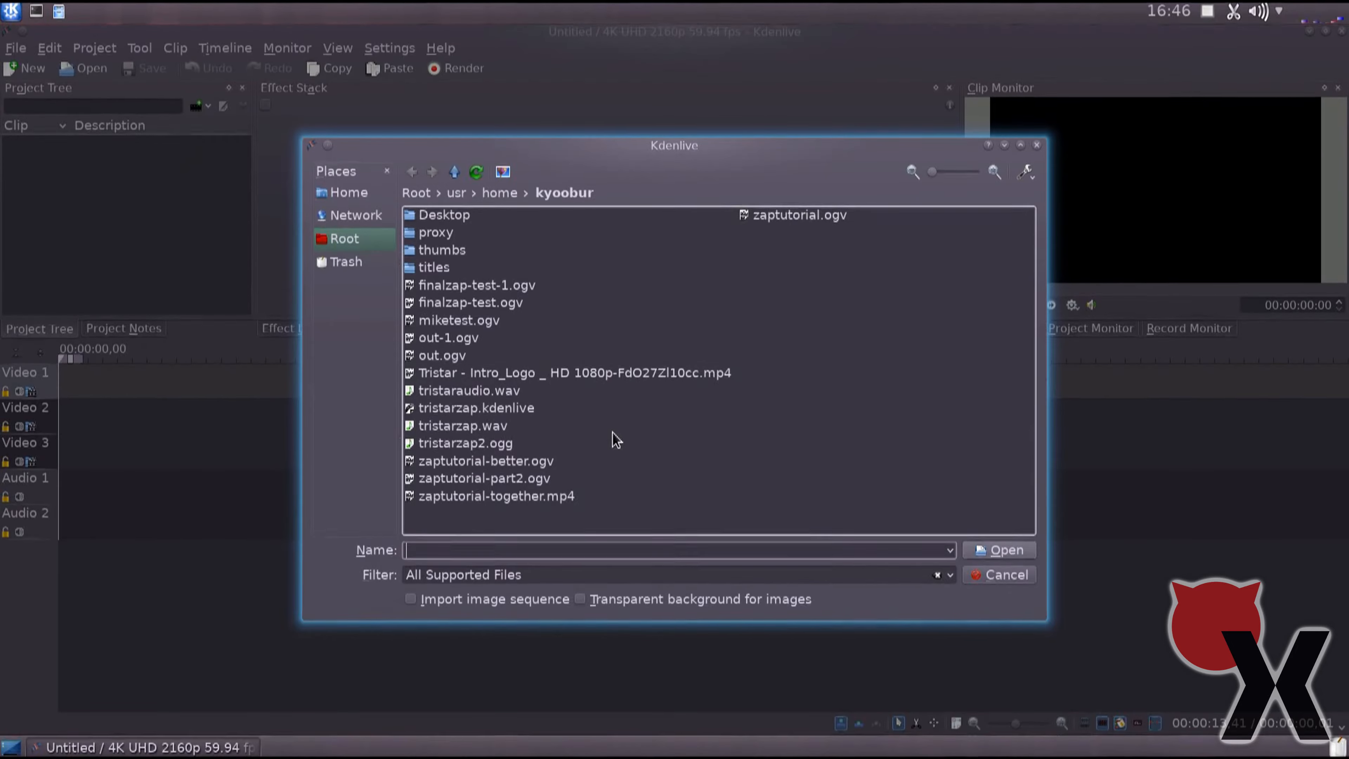
pyautogui.doubleClick(570, 373)
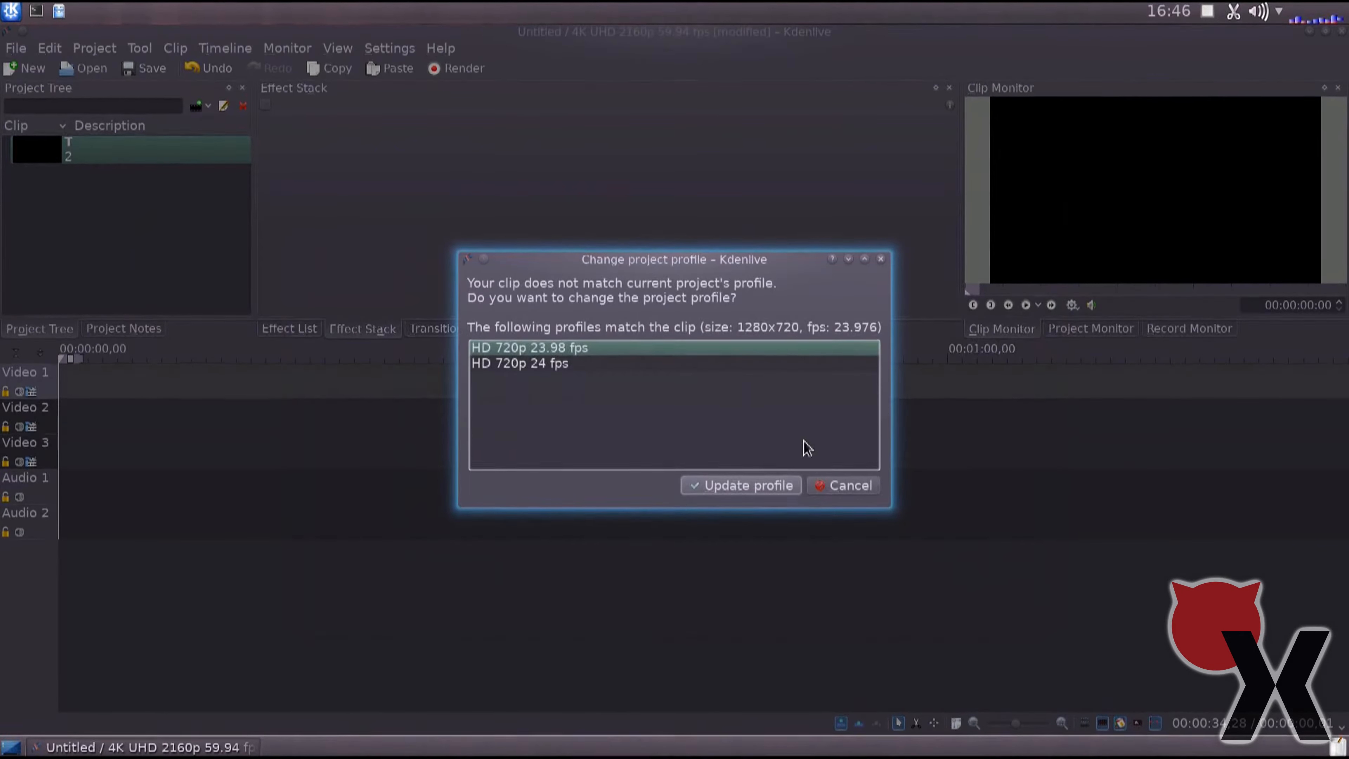
pyautogui.click(824, 491)
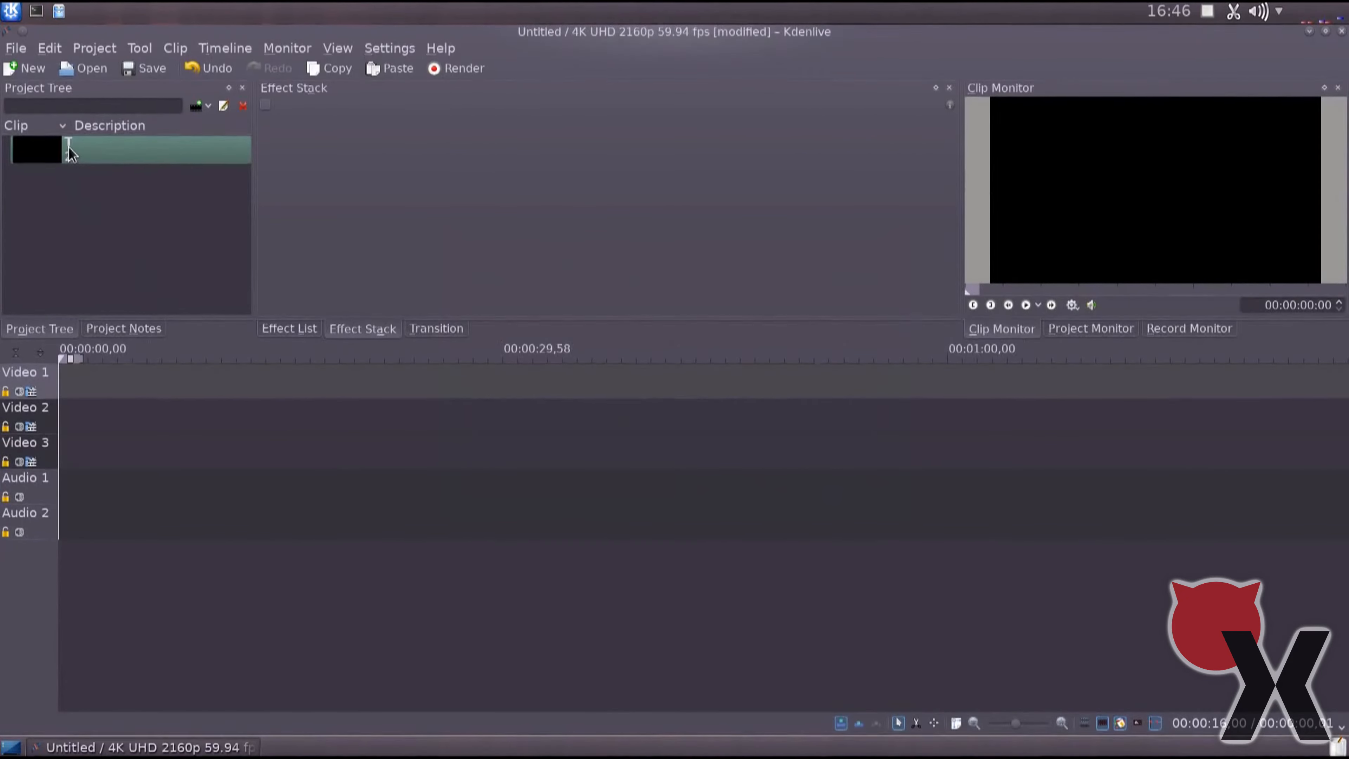
pyautogui.moveTo(71, 155); pyautogui.dragTo(61, 421)
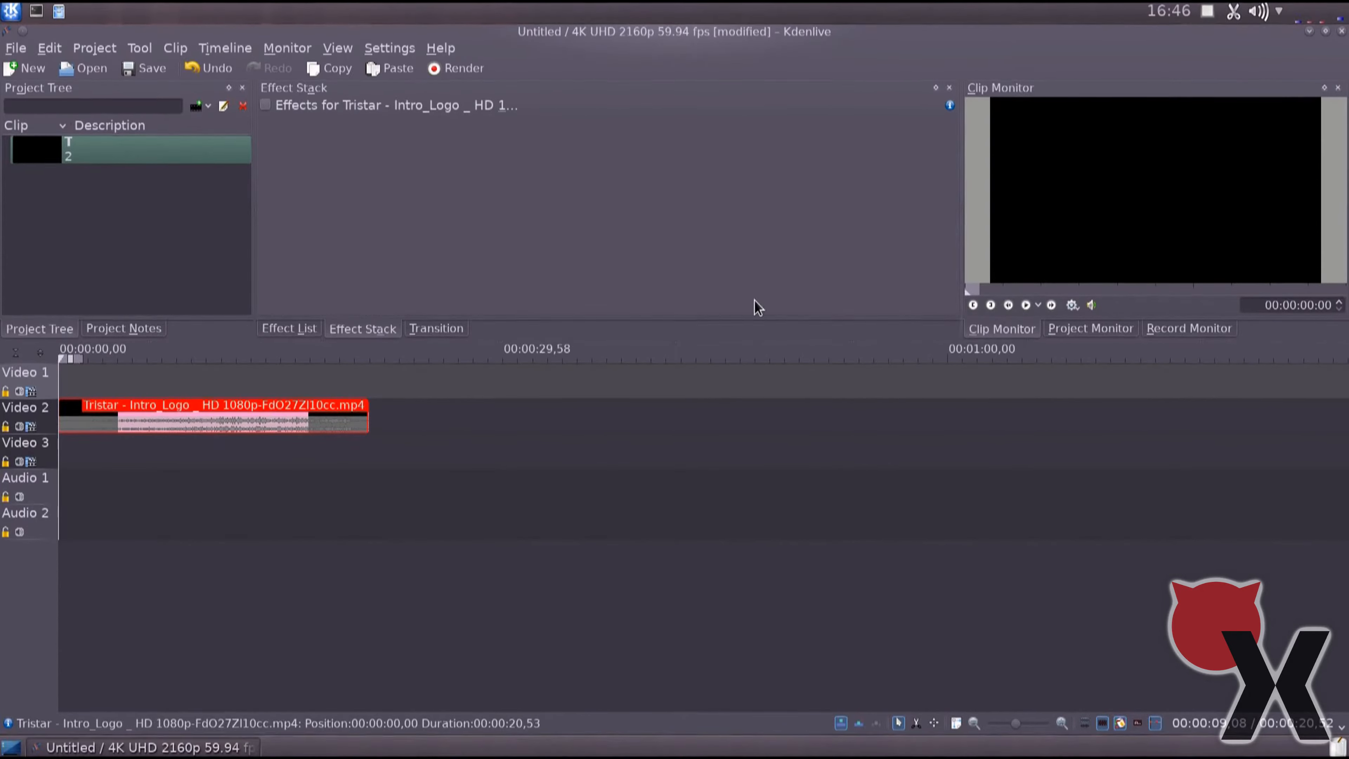
# Show the project preview at about 00:00:17:36, where the full Tristar logo appears, and mute the Video 2 track.
pyautogui.click(1087, 340)
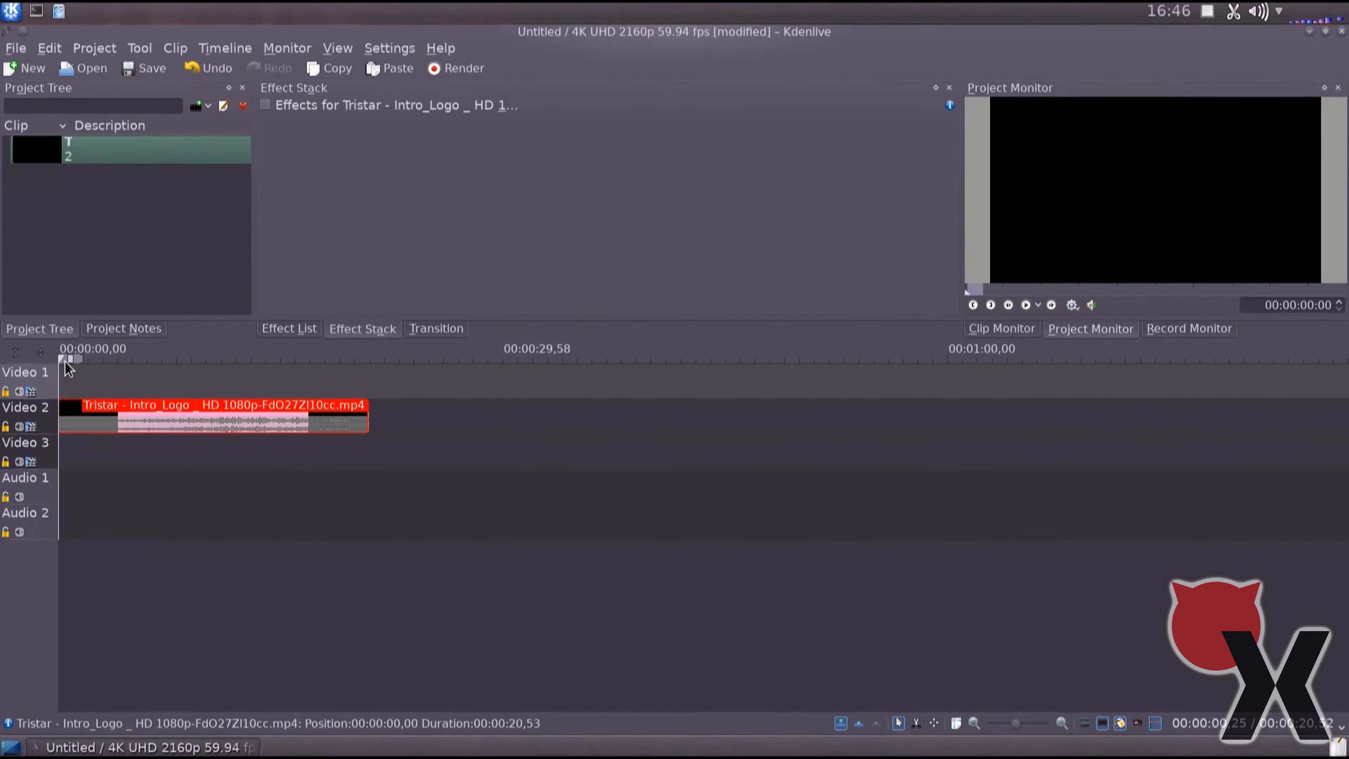
pyautogui.moveTo(60, 359); pyautogui.dragTo(350, 361)
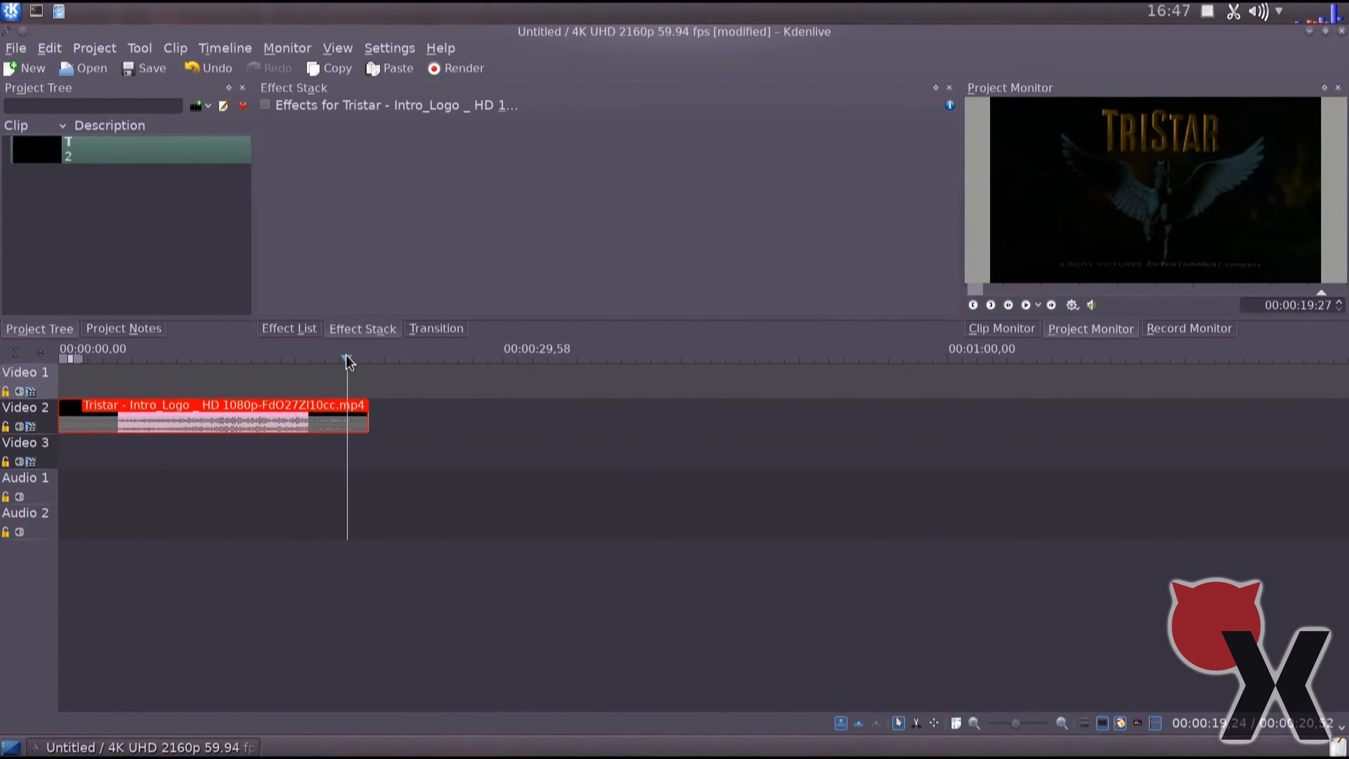
pyautogui.moveTo(348, 361); pyautogui.dragTo(320, 361)
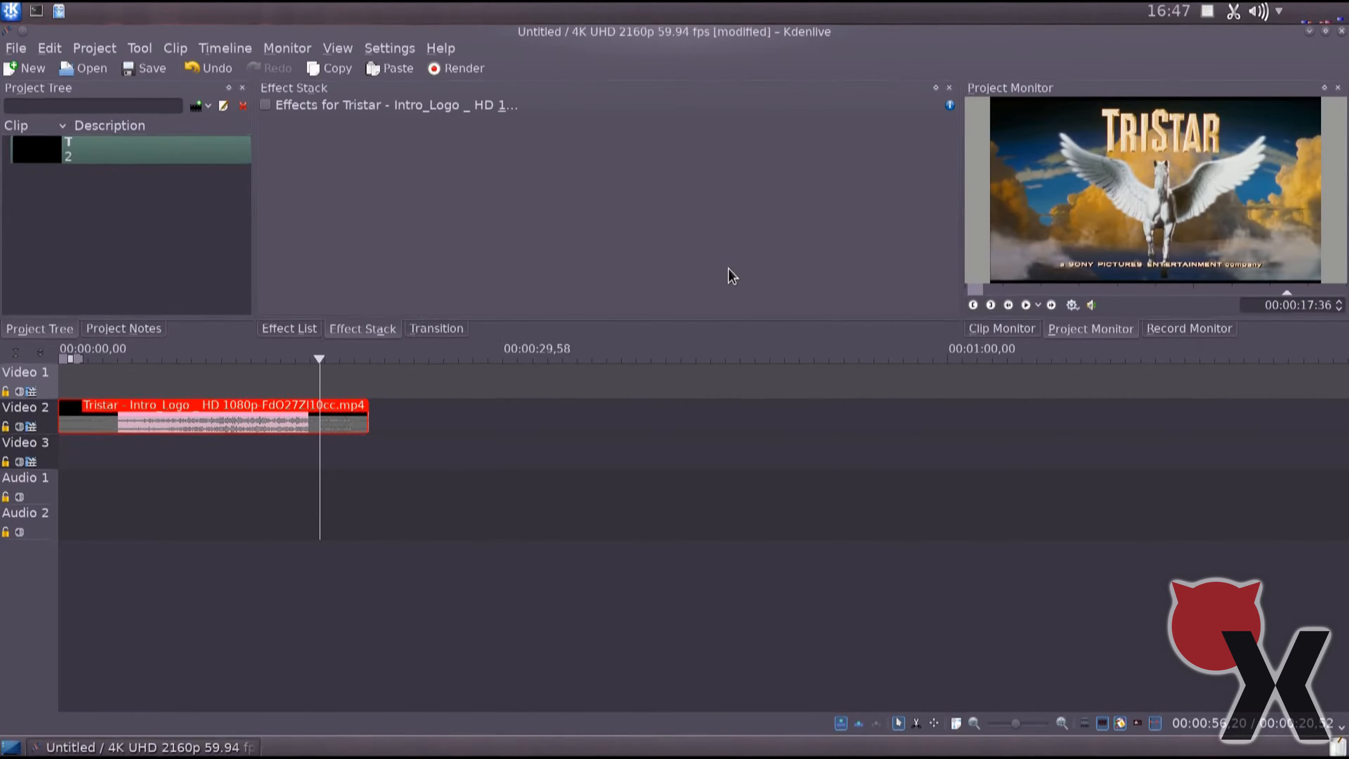
pyautogui.click(19, 426)
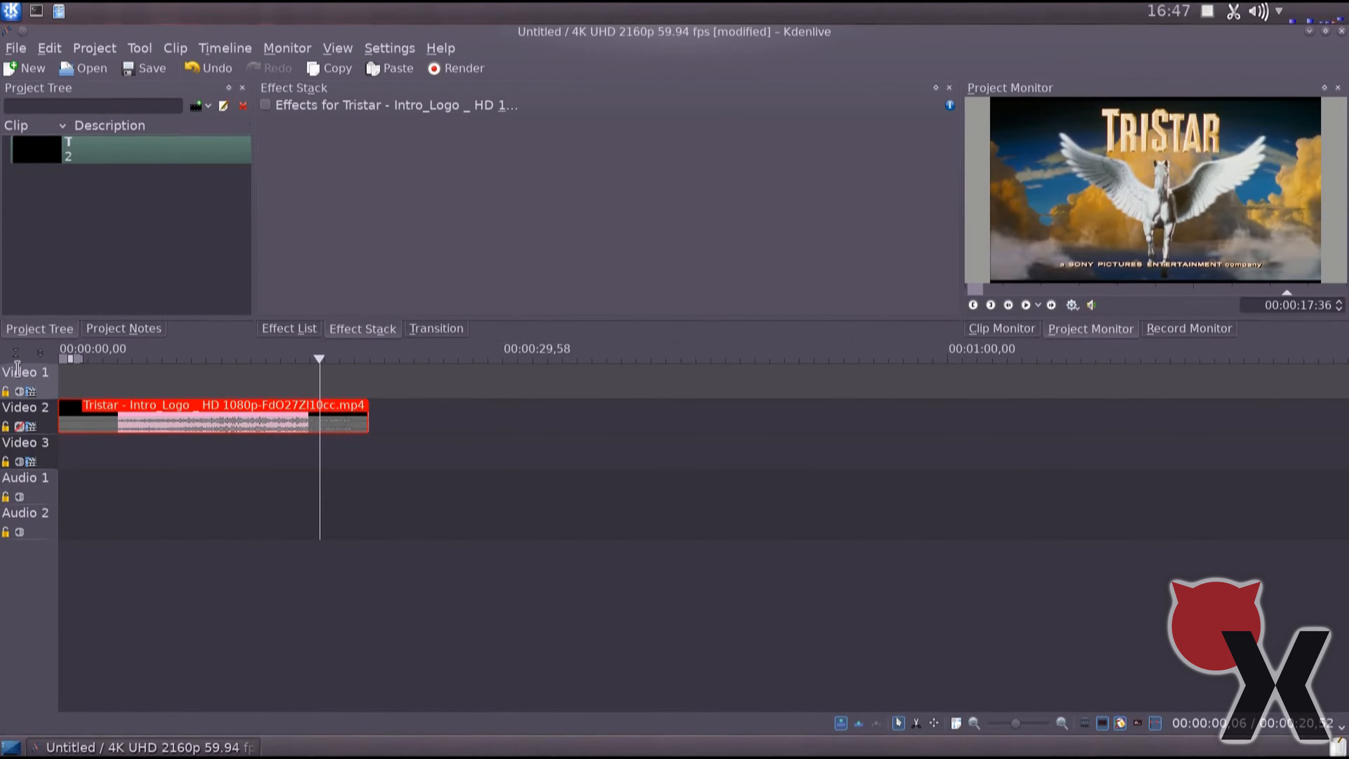
# Import tristarzap2.ogg and place it at the start of the Audio 1 track.
pyautogui.click(198, 108)
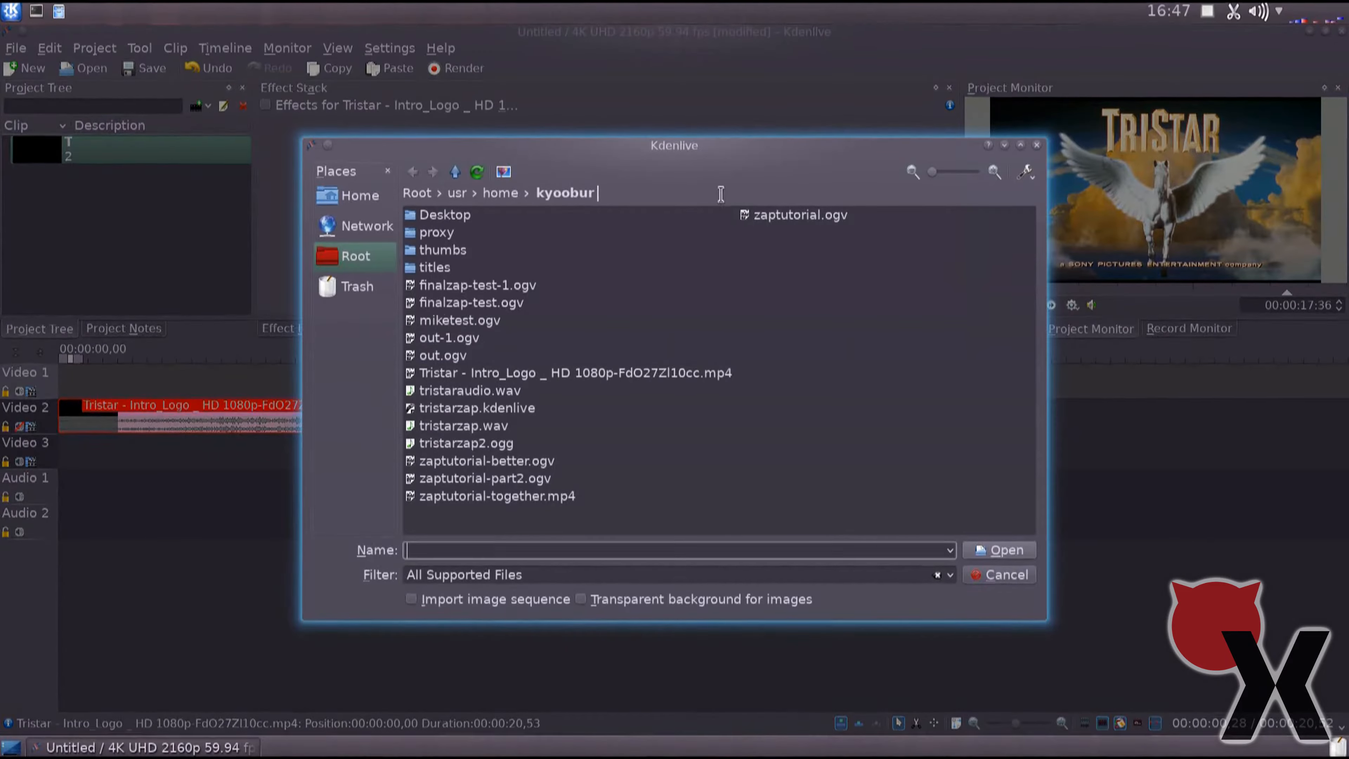
pyautogui.doubleClick(499, 444)
pyautogui.moveTo(84, 175); pyautogui.dragTo(63, 494)
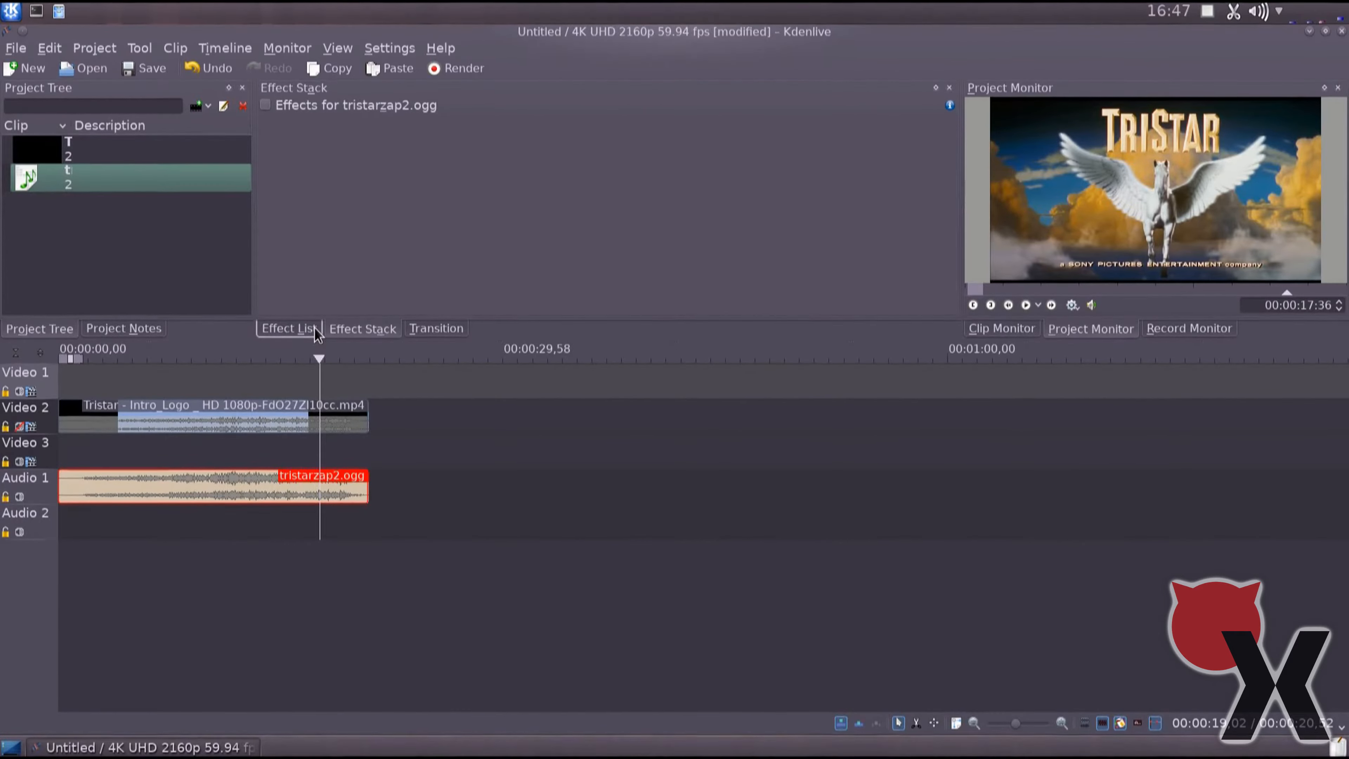
# Apply the Levels effect from the Colour correction group to the Tristar clip on Video 2.
pyautogui.click(290, 328)
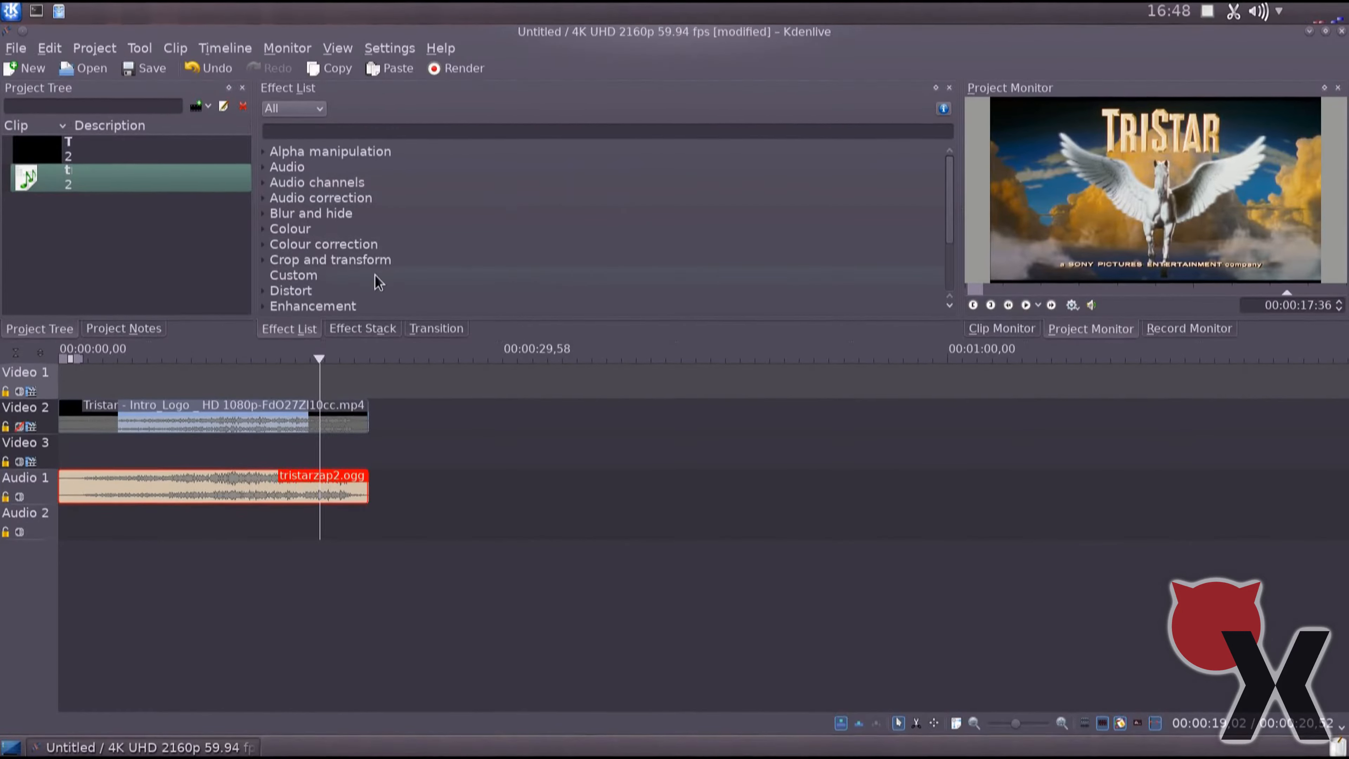
pyautogui.click(267, 246)
pyautogui.scroll(-1, 478, 222)
pyautogui.scroll(-2, 391, 213)
pyautogui.moveTo(340, 215); pyautogui.dragTo(125, 420)
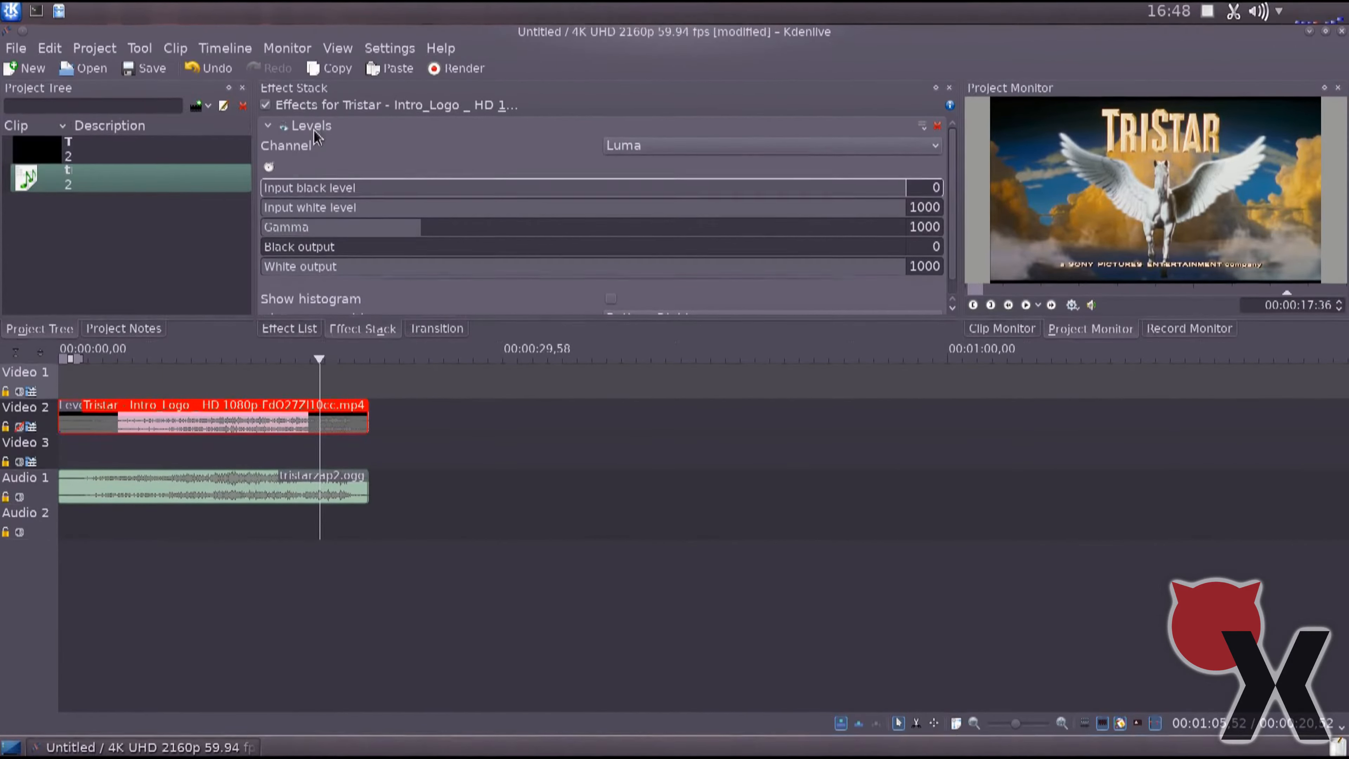
# Set the Levels effect to the Blue channel with a black output of 1000 and a white output of 0.
pyautogui.click(697, 154)
pyautogui.click(661, 197)
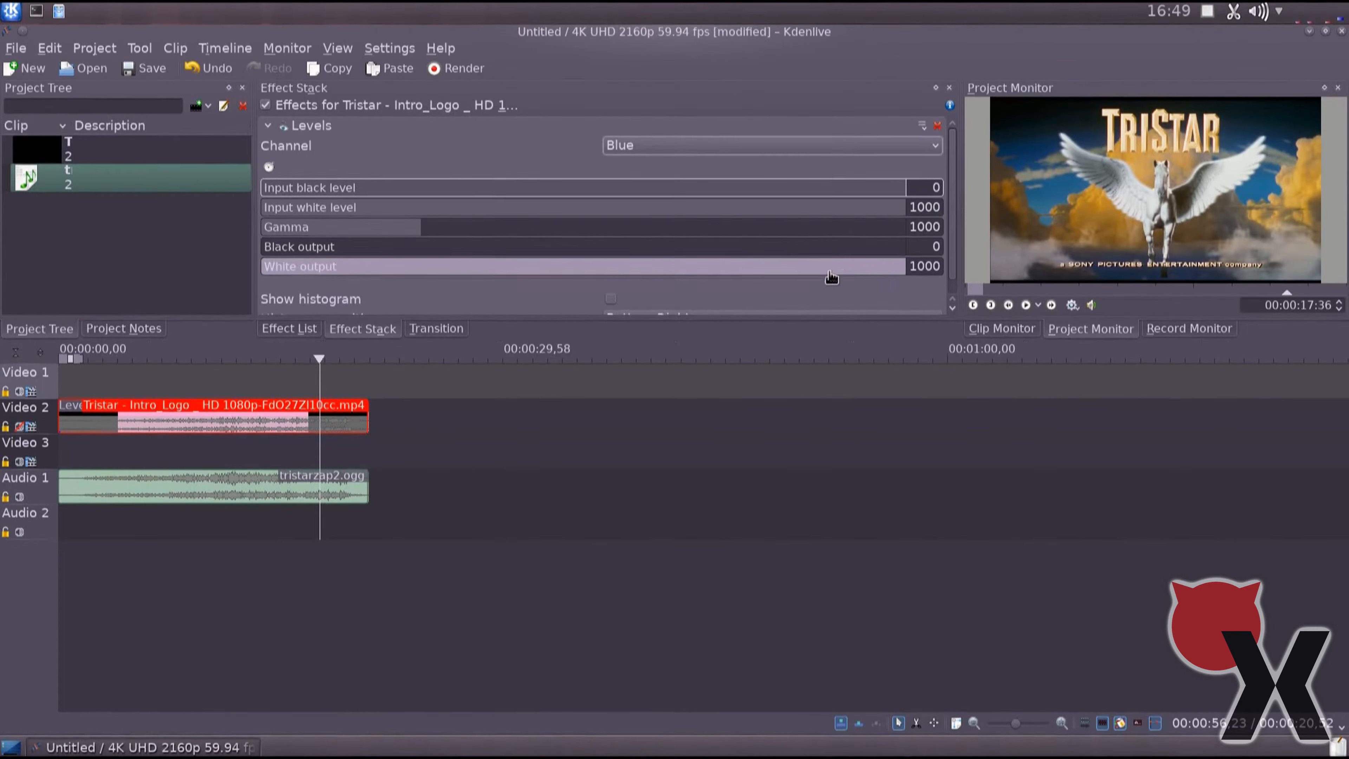
pyautogui.click(916, 247)
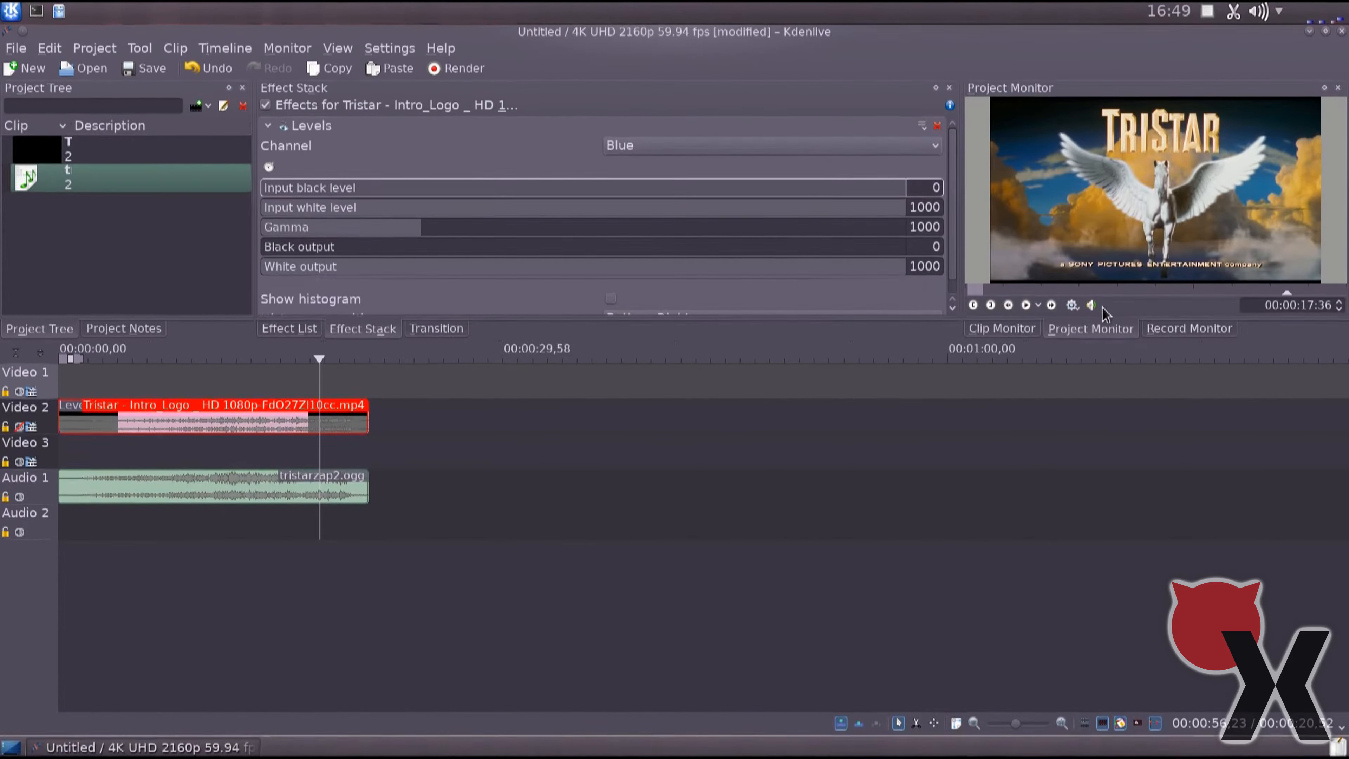
pyautogui.write('1000')
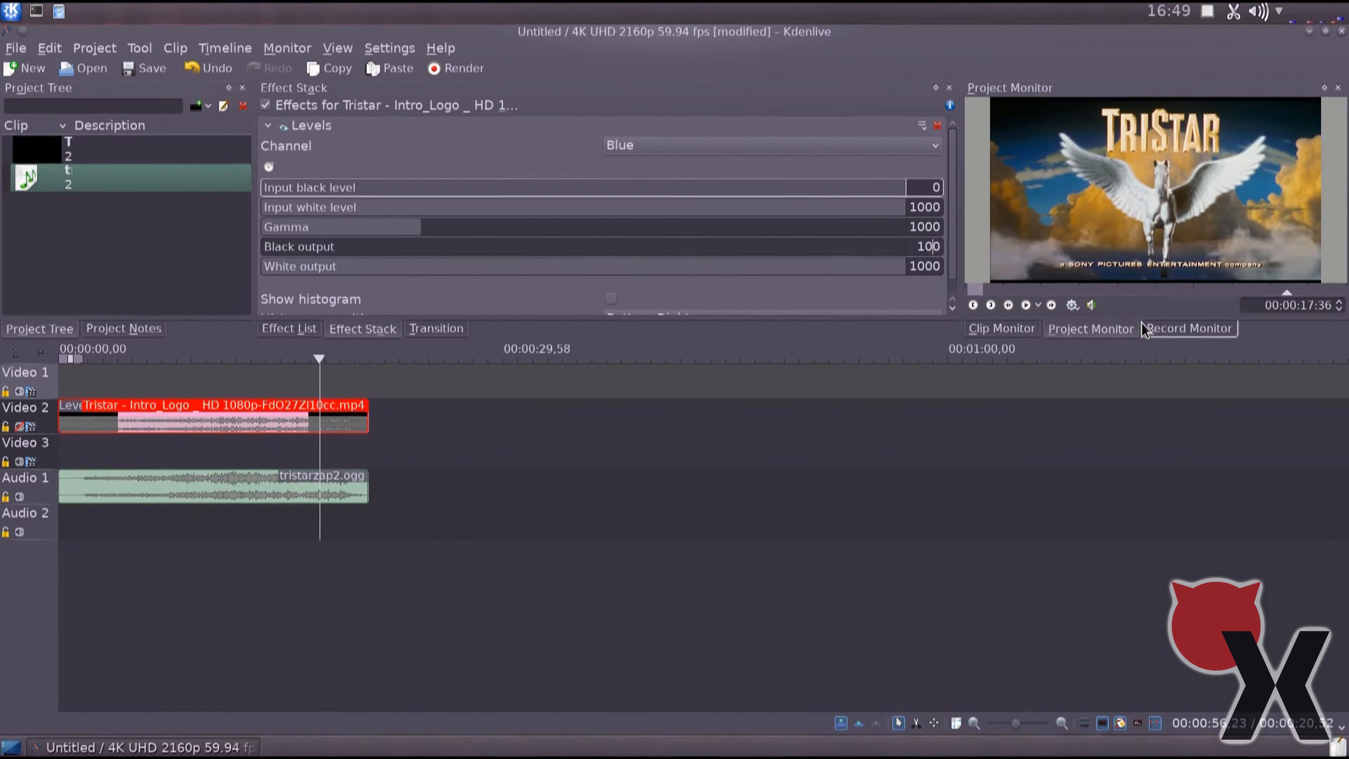
pyautogui.press('Tab')
pyautogui.write('0')
pyautogui.press('Return')
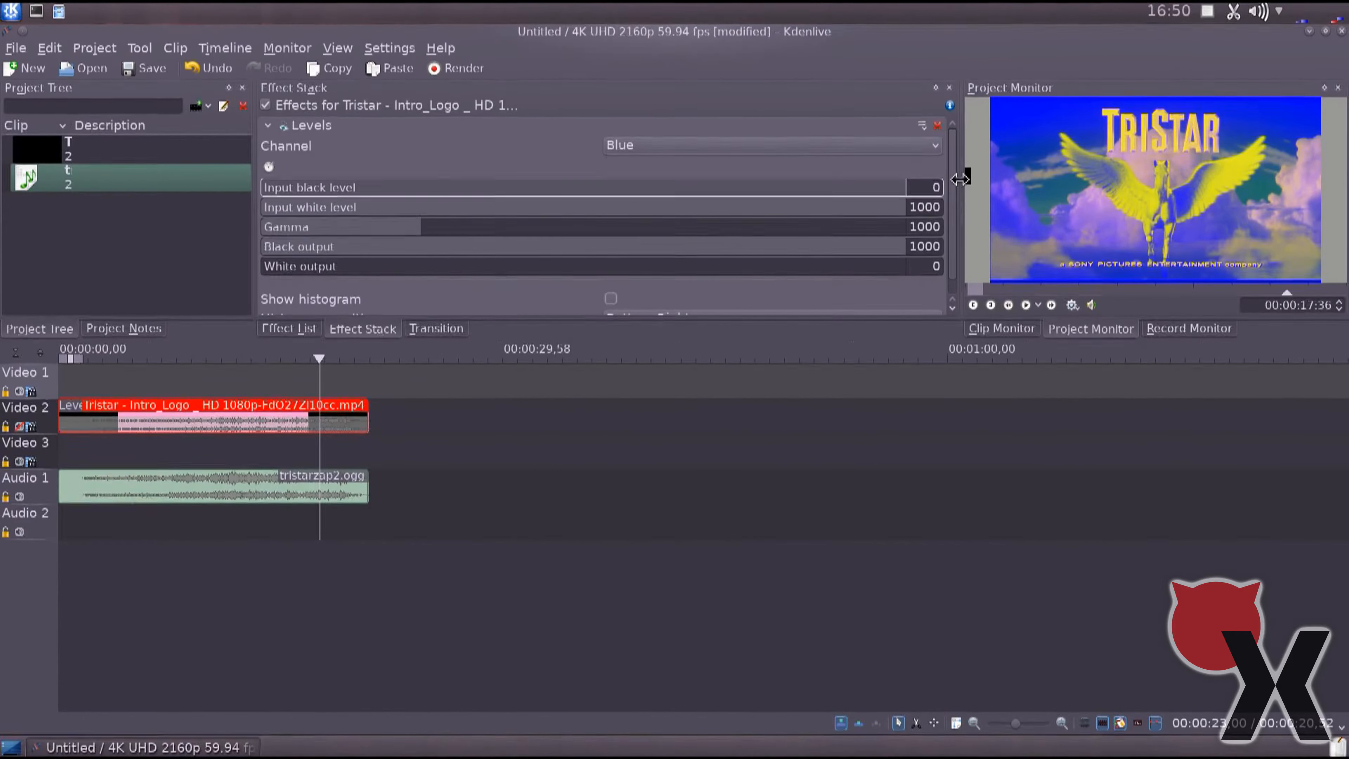
# Add a second Levels effect to the Tristar video clip and set its channel to Green.
pyautogui.scroll(-1, 953, 200)
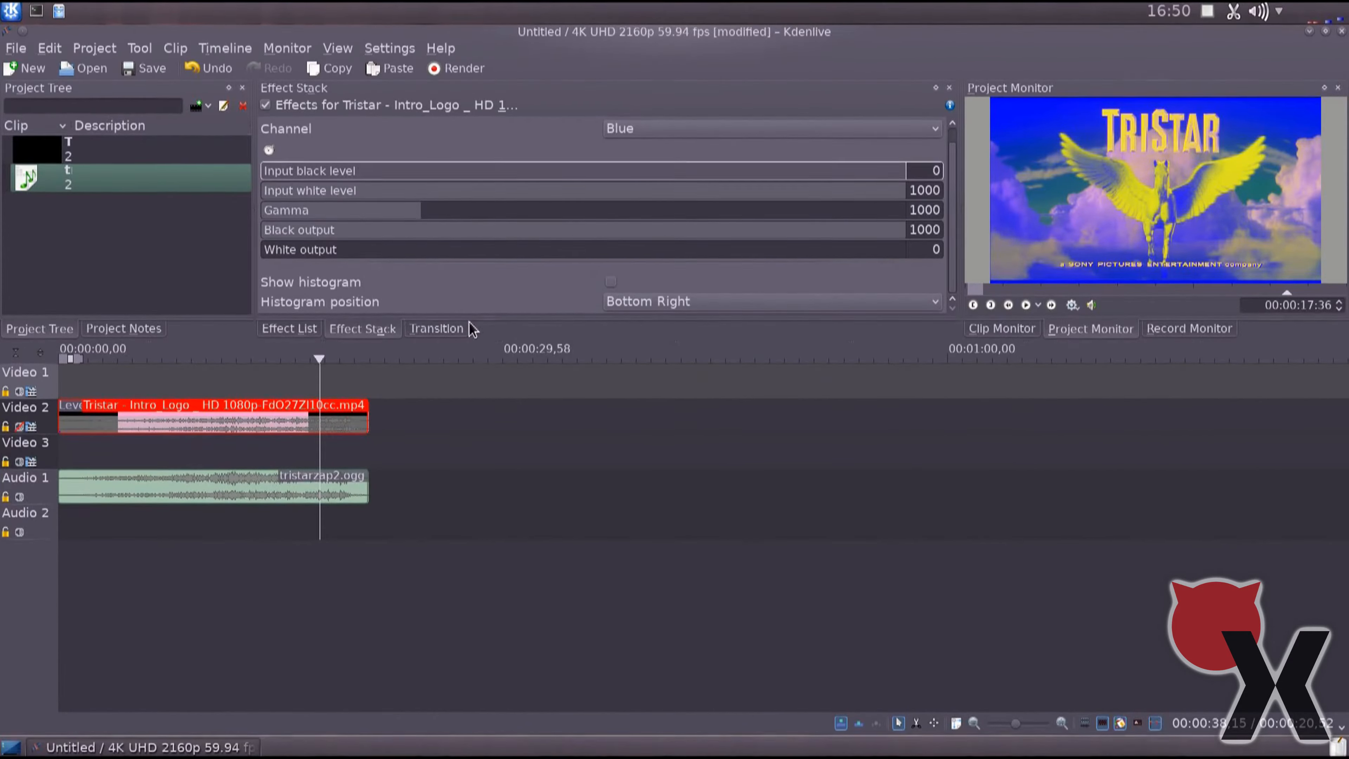
pyautogui.click(298, 328)
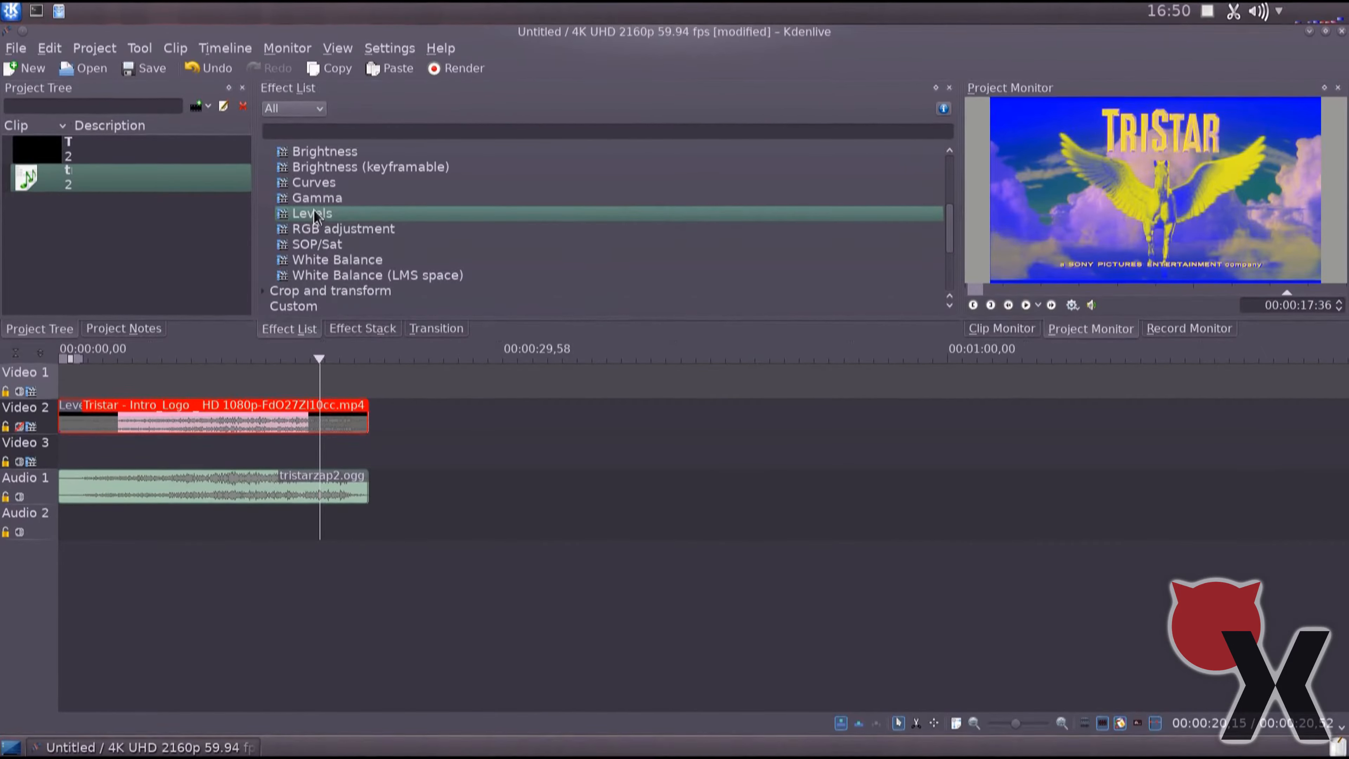
pyautogui.moveTo(314, 215); pyautogui.dragTo(149, 416)
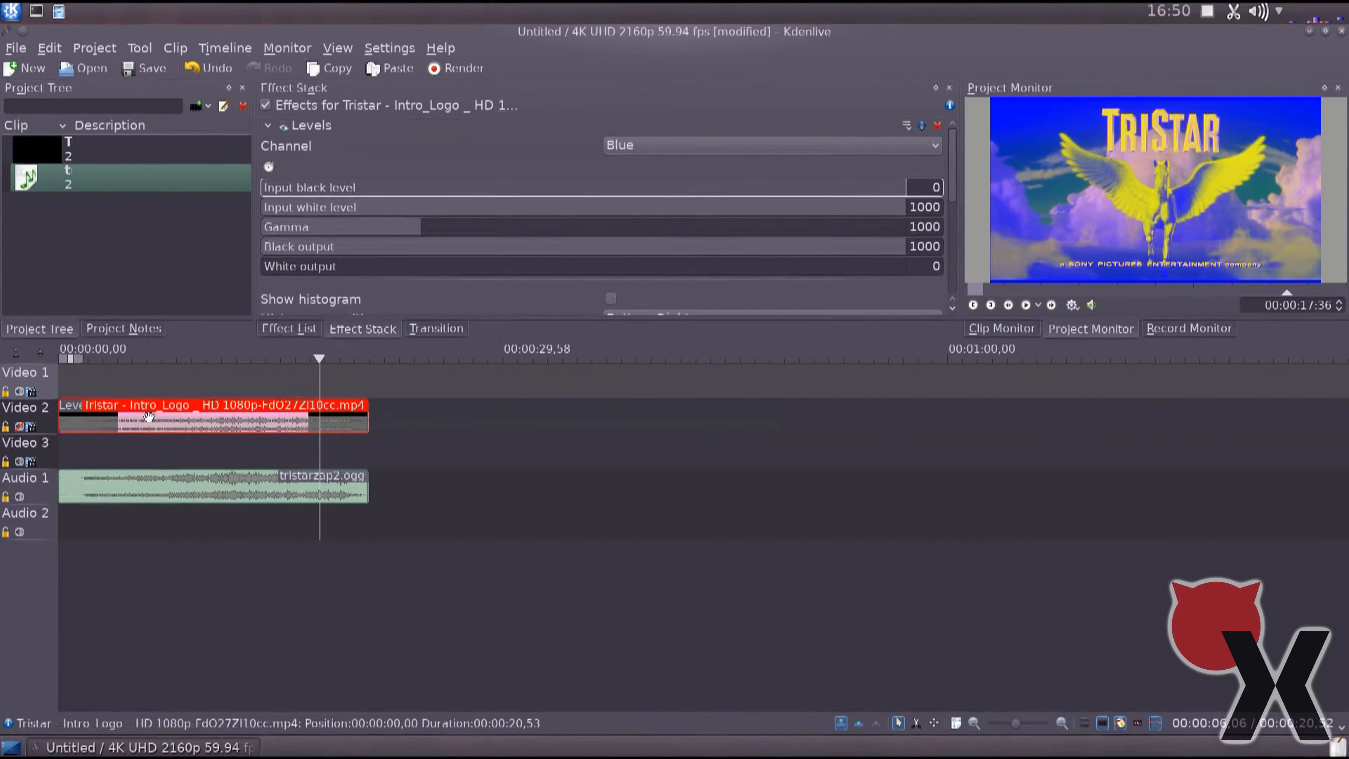
pyautogui.moveTo(952, 179); pyautogui.dragTo(959, 239)
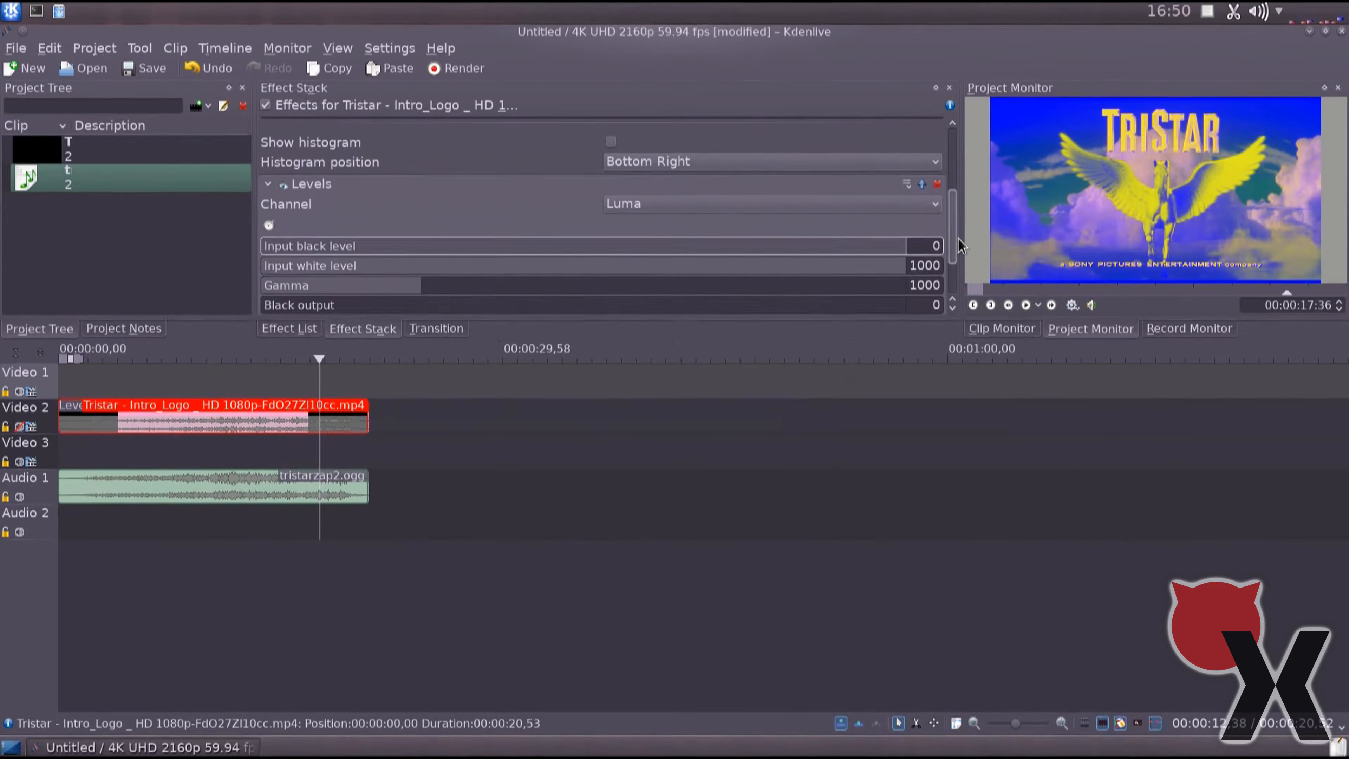
pyautogui.click(698, 204)
pyautogui.click(658, 238)
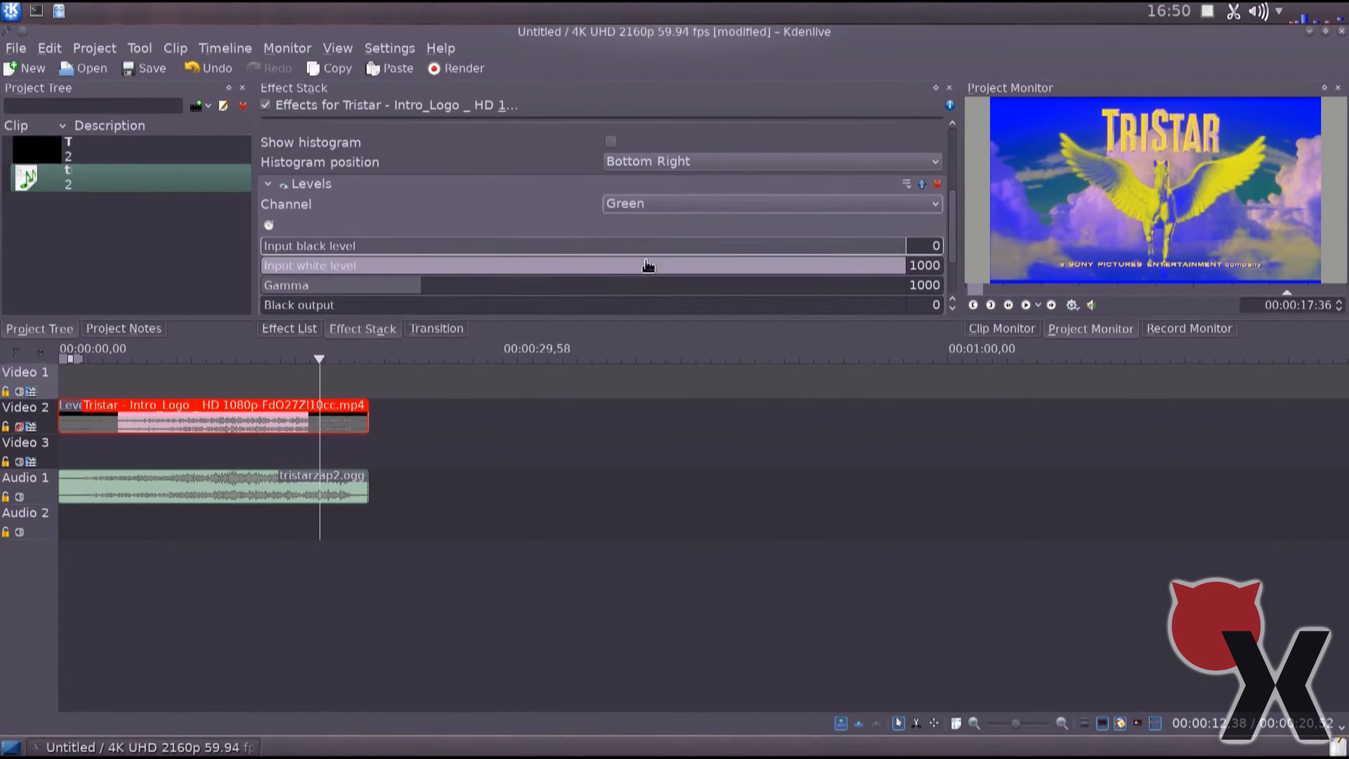
# Set both the black output and the white output of the Green-channel Levels effect to 500.
pyautogui.moveTo(957, 220); pyautogui.dragTo(948, 270)
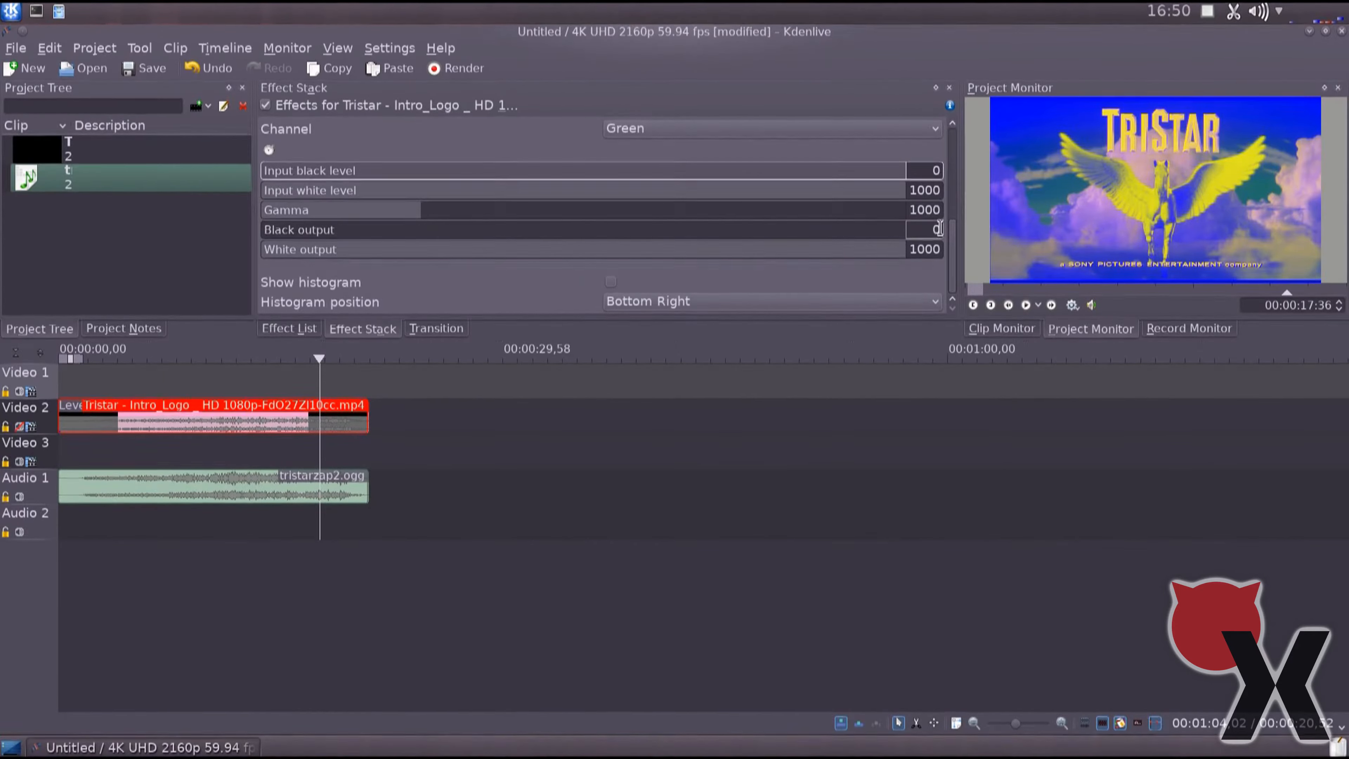
pyautogui.click(927, 230)
pyautogui.write('500')
pyautogui.press('Tab')
pyautogui.write('500')
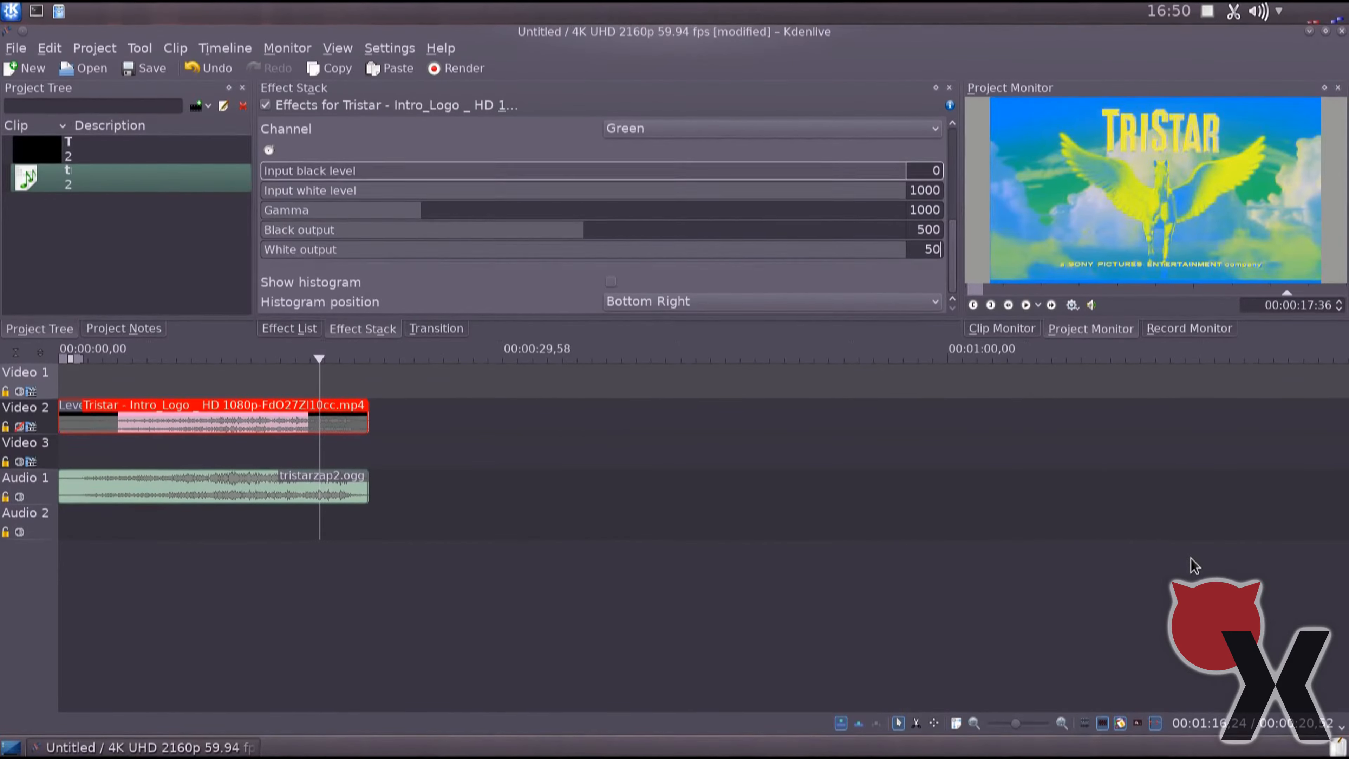
pyautogui.press('Return')
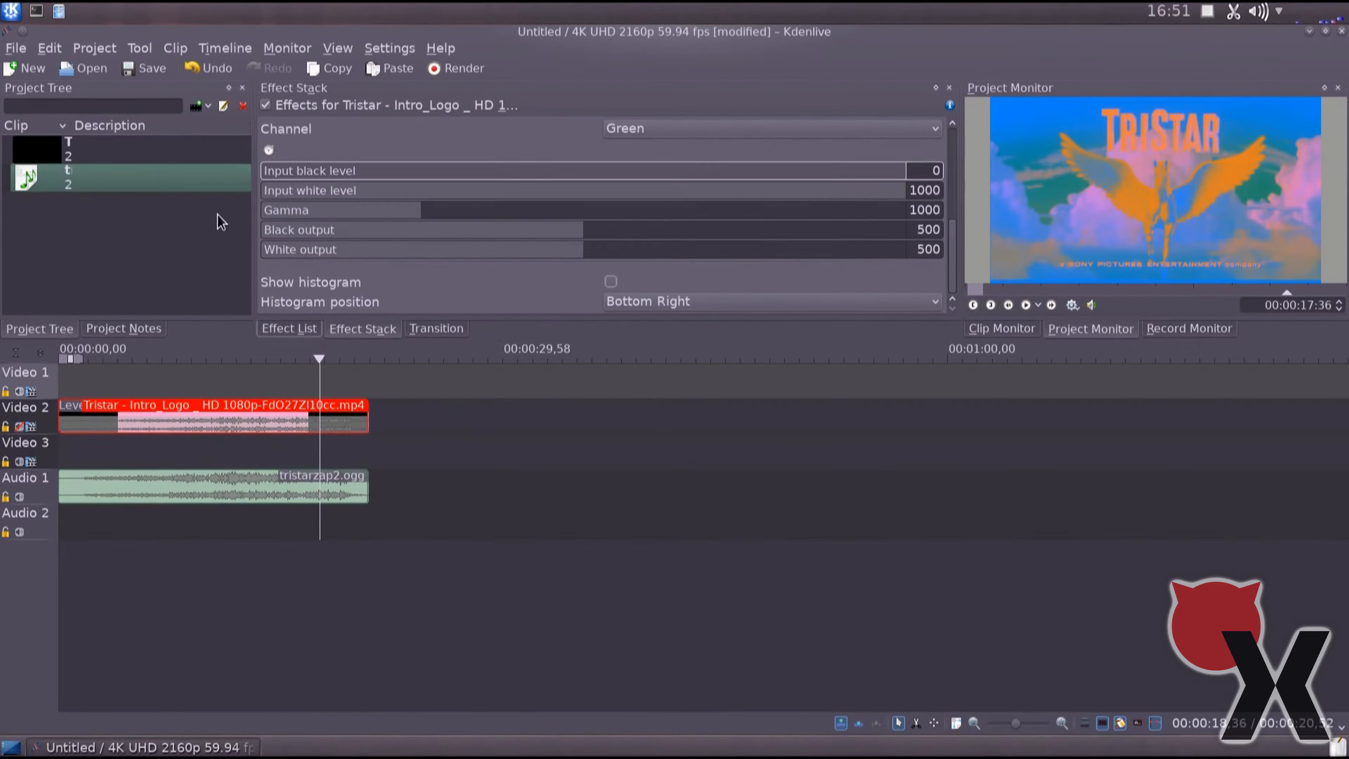
# Save the project as tristarzap2.kdenlive and close the video editor.
pyautogui.click(152, 69)
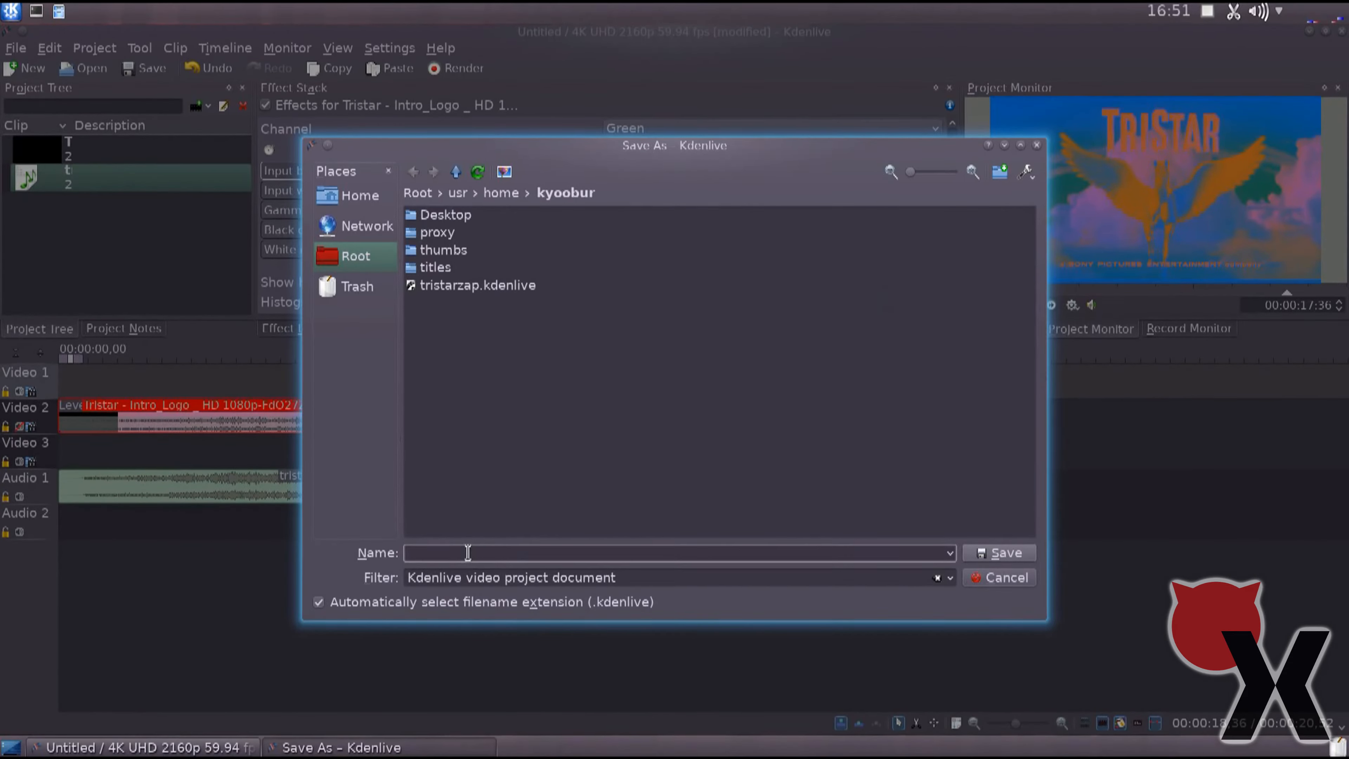
pyautogui.click(468, 552)
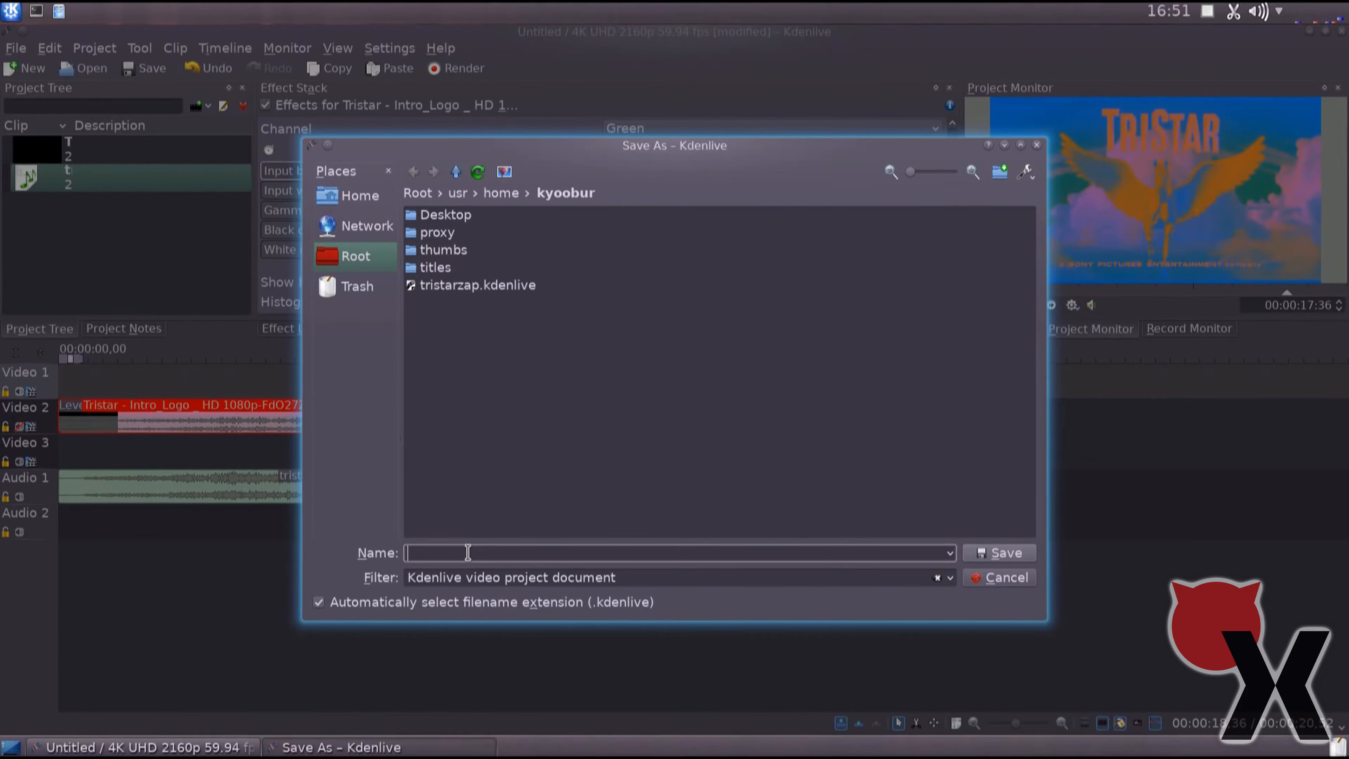
pyautogui.write('tristarzap2.kdenlive')
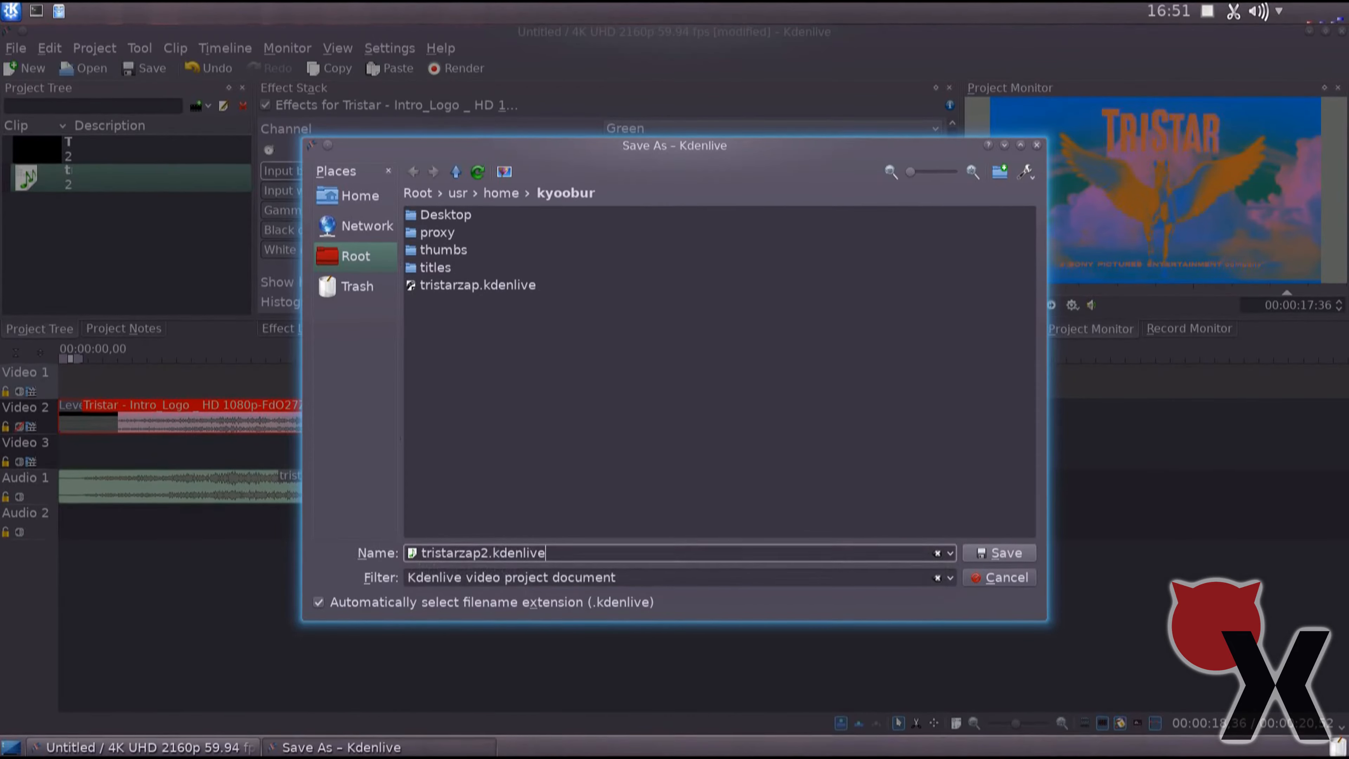
pyautogui.press('Return')
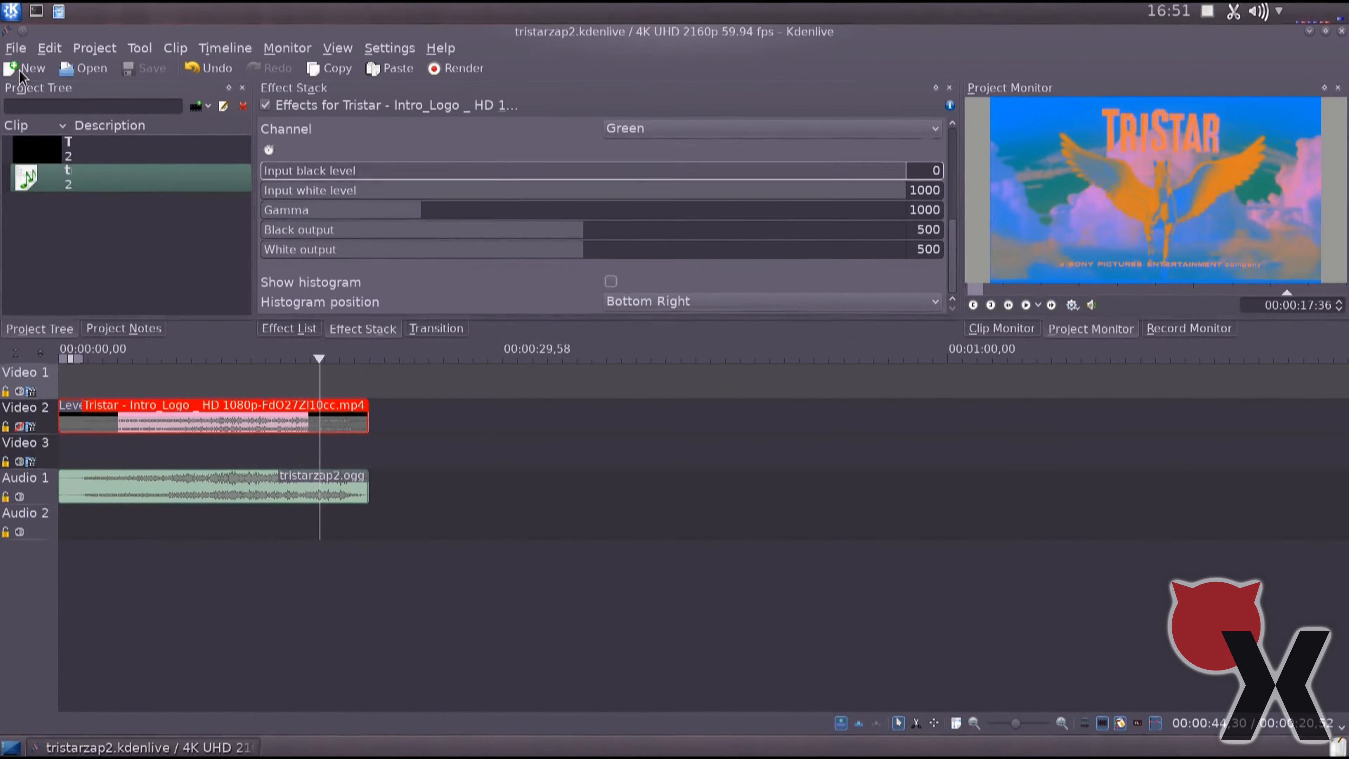
pyautogui.click(1341, 31)
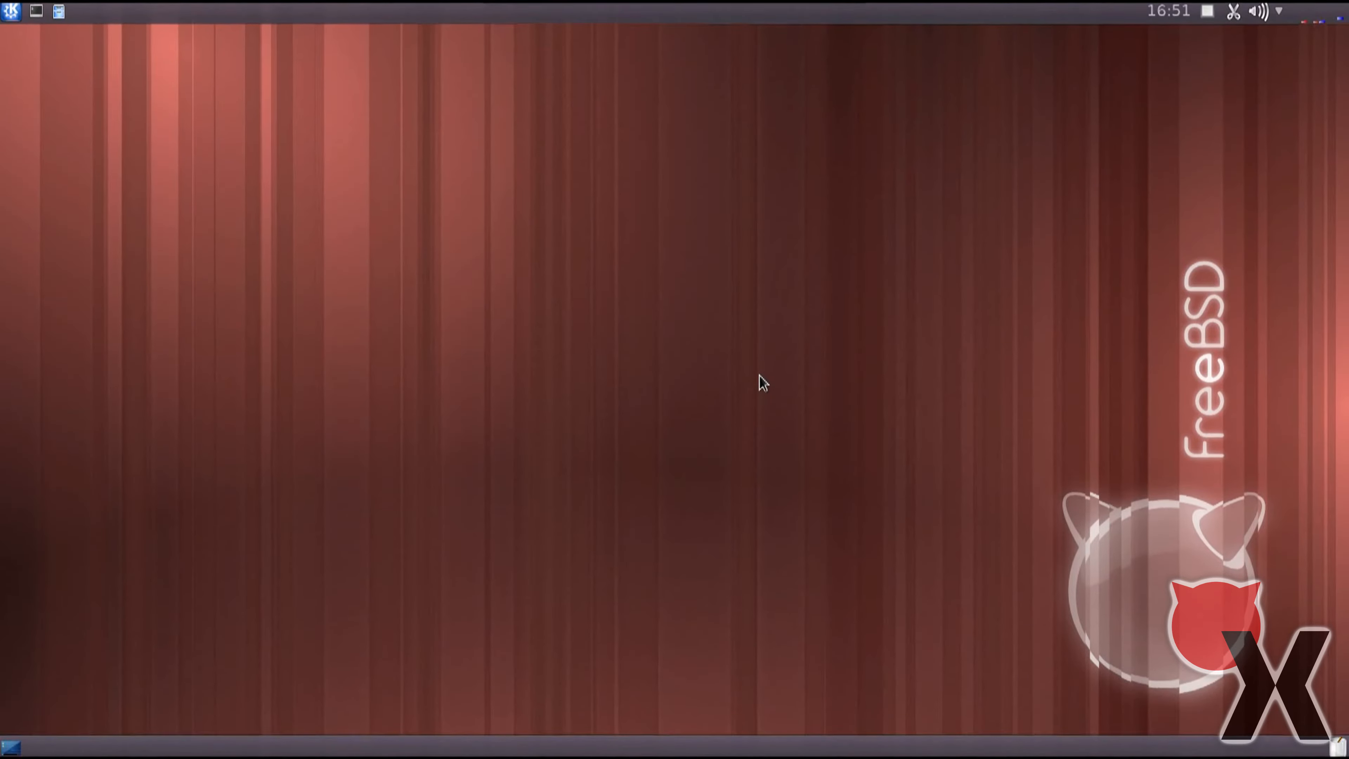
# Run the command "sh krdp.sh" to connect to the Windows remote desktop, and start Vegas Pro there.
pyautogui.hotkey('alt', 'F2')
pyautogui.write('s')
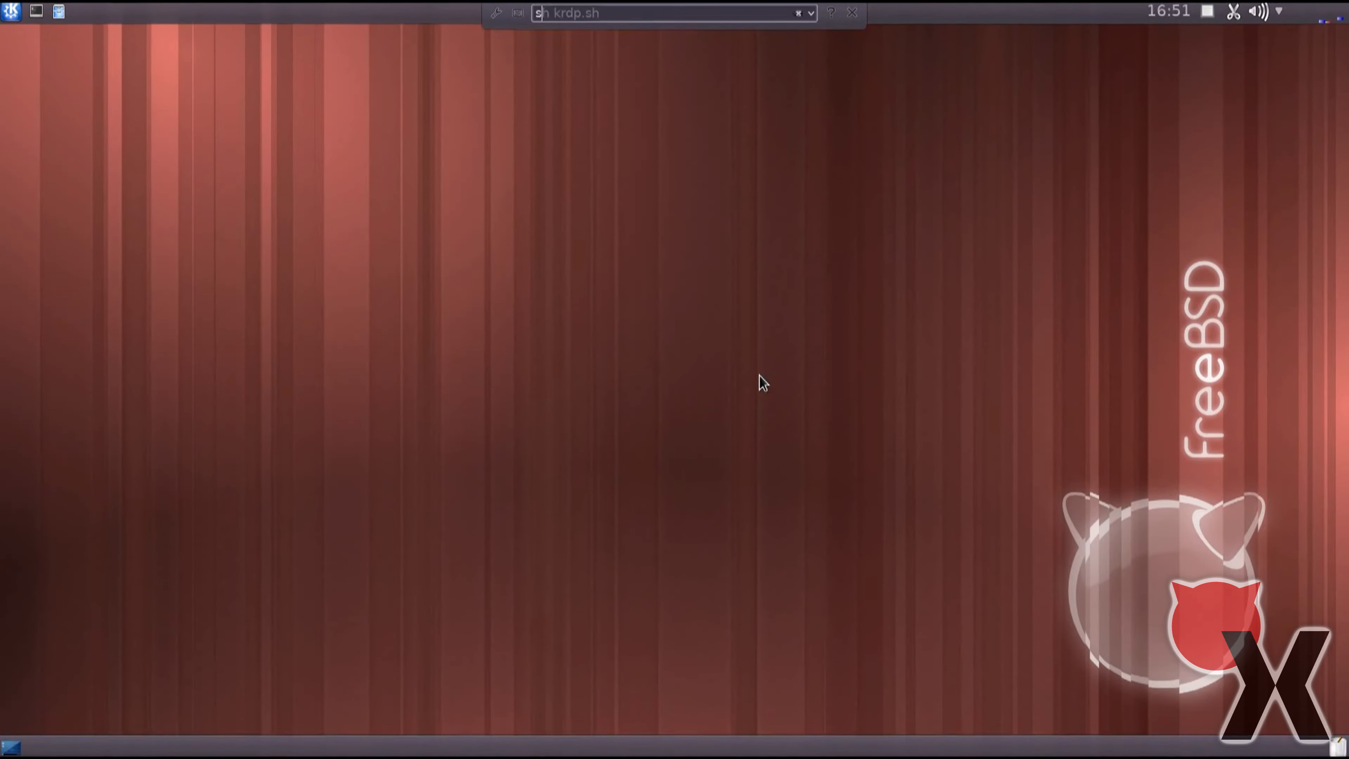
pyautogui.write('h krdp.sh')
pyautogui.press('Return')
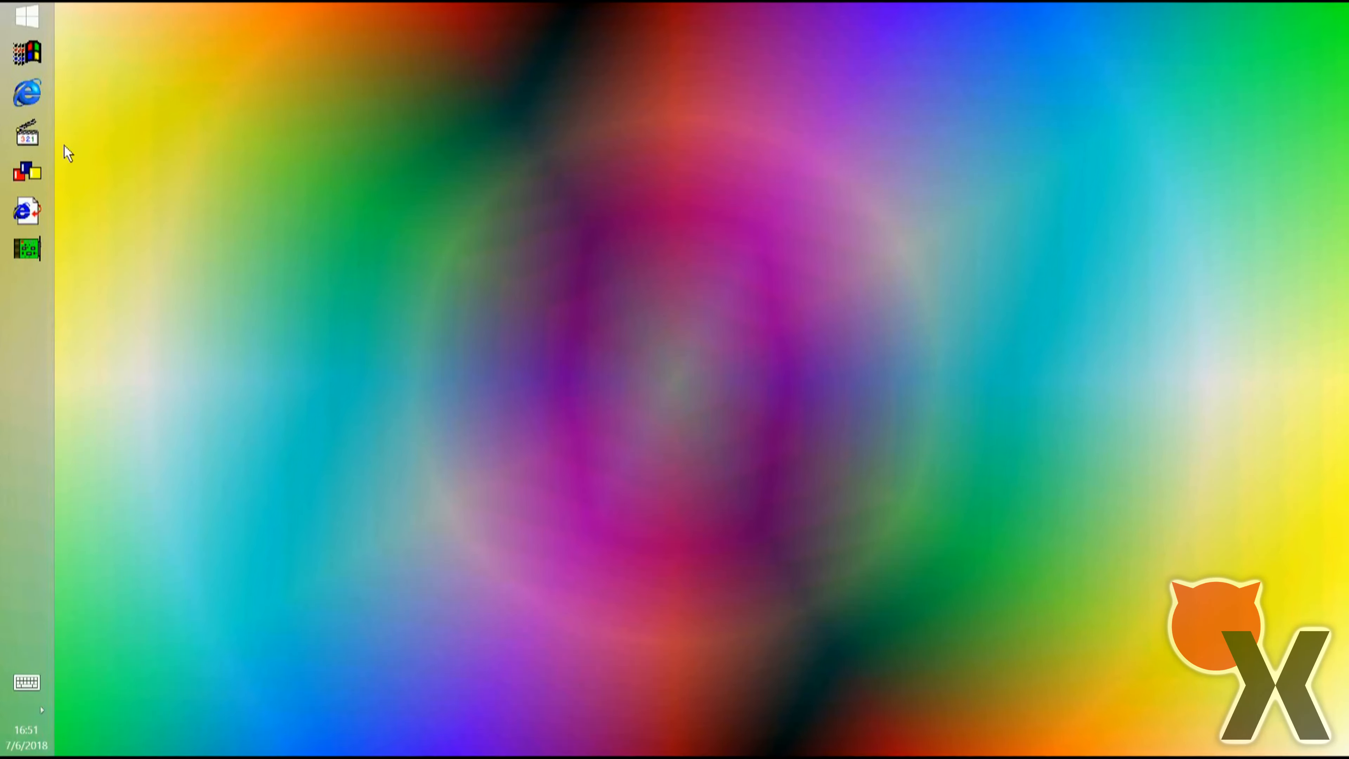
pyautogui.click(37, 142)
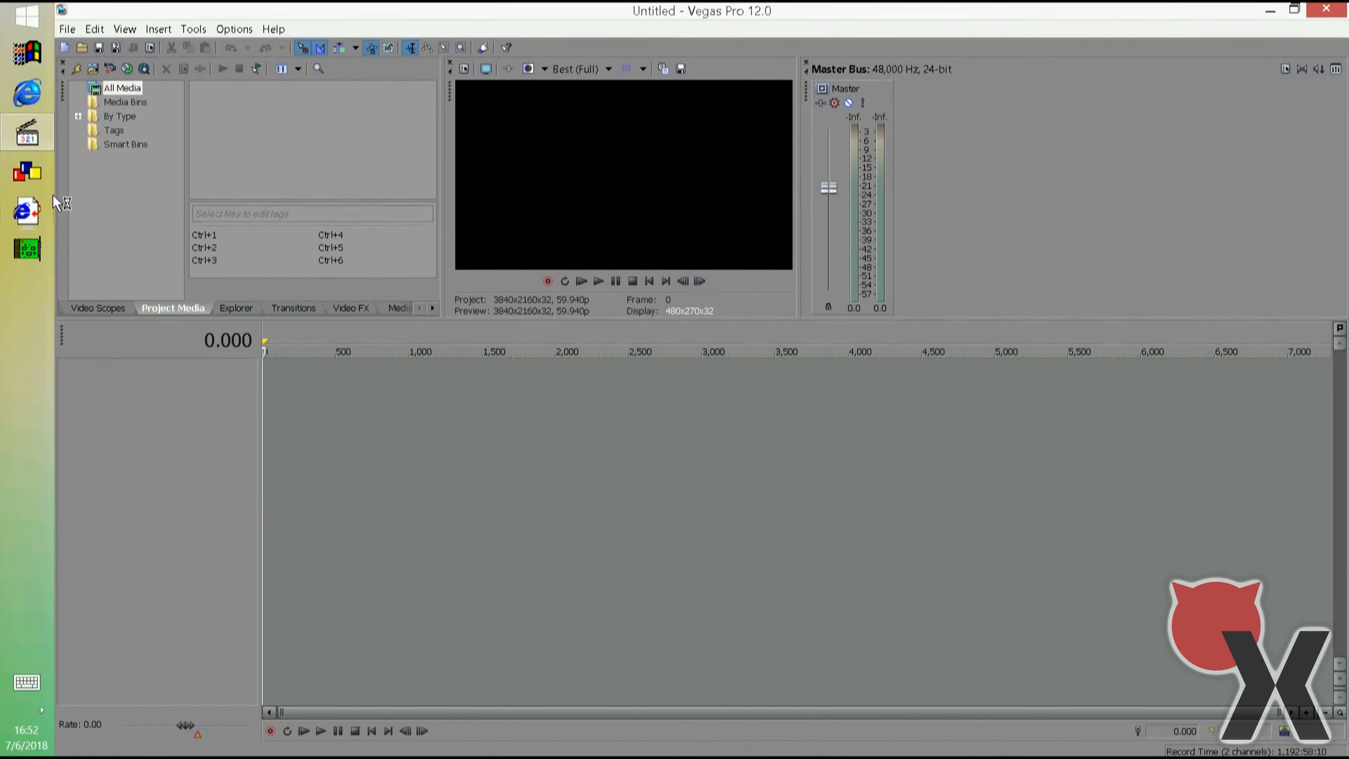
# Import the media file Seven Network ID - 1988.mp4 and place it at the start of the empty timeline.
pyautogui.click(100, 66)
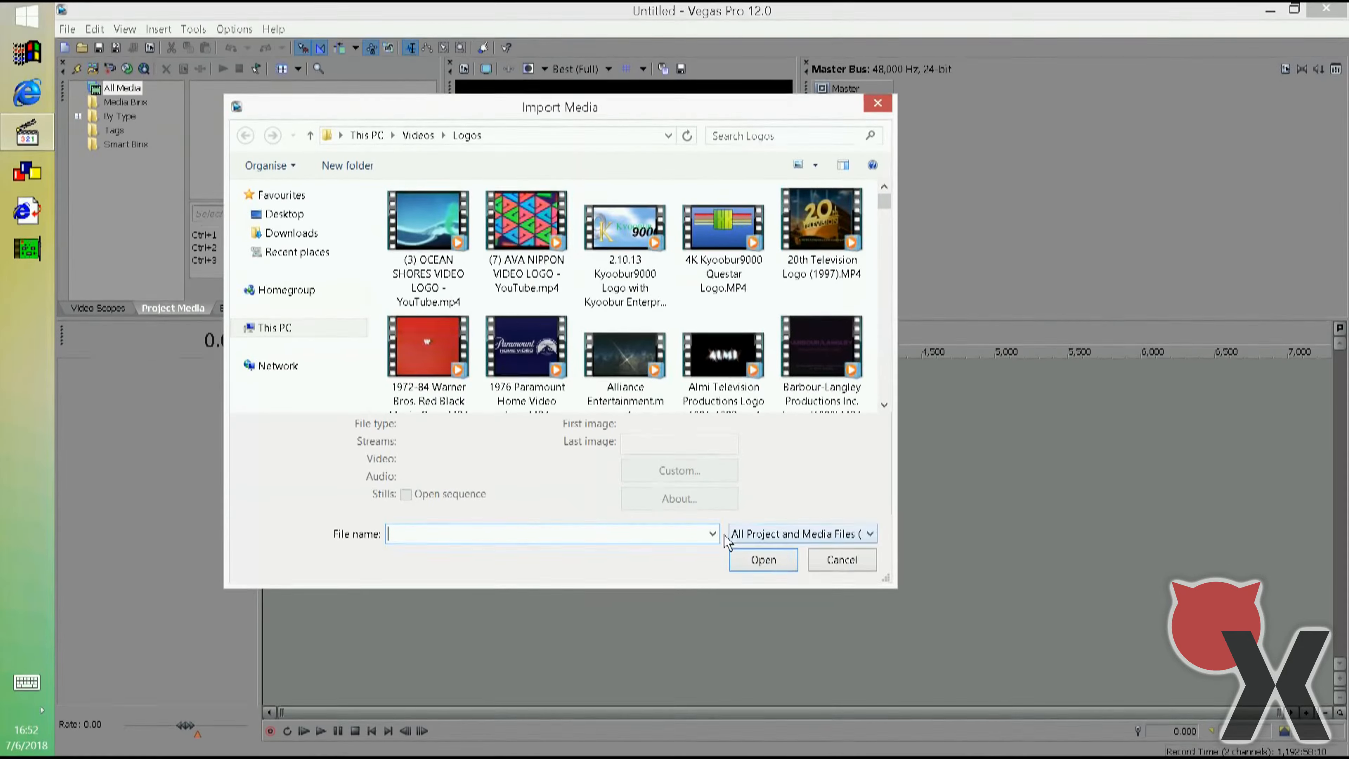
pyautogui.write('s')
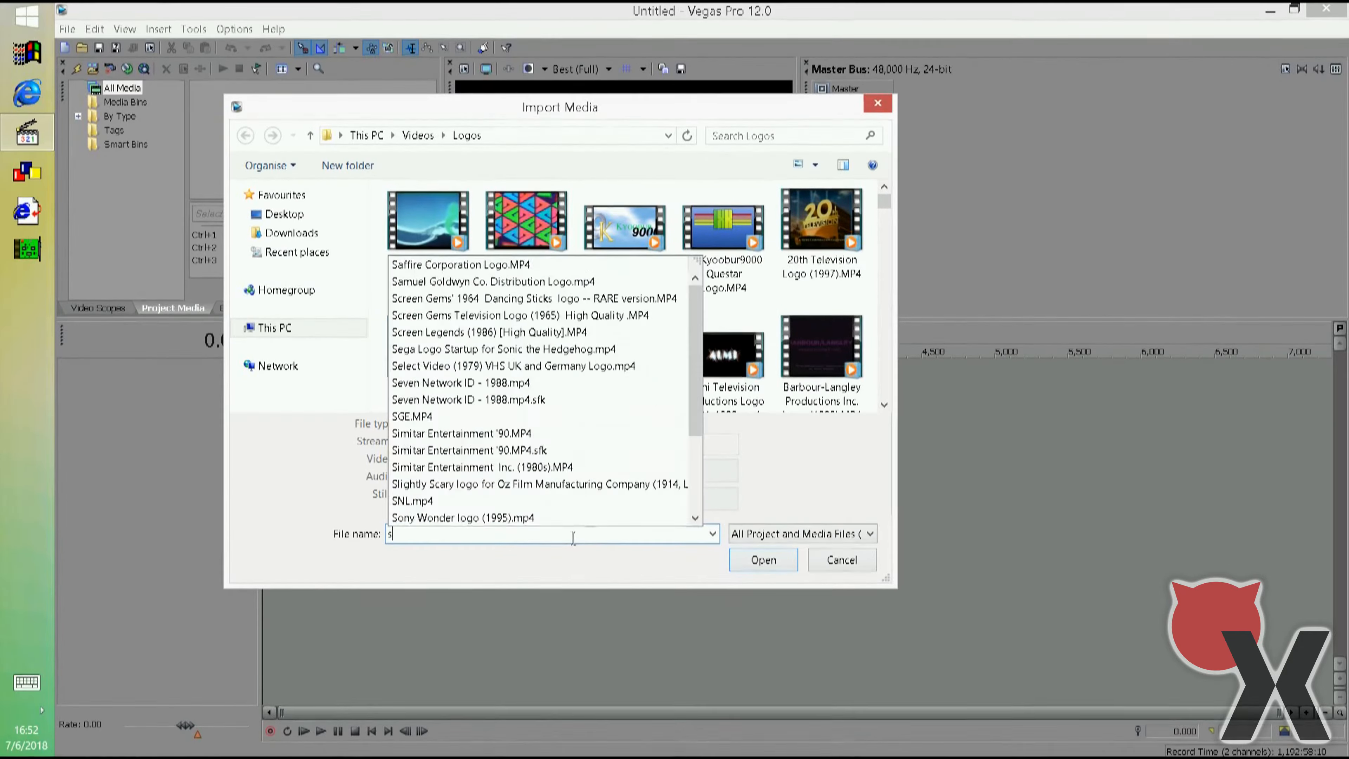
pyautogui.write('ev')
pyautogui.press('Down')
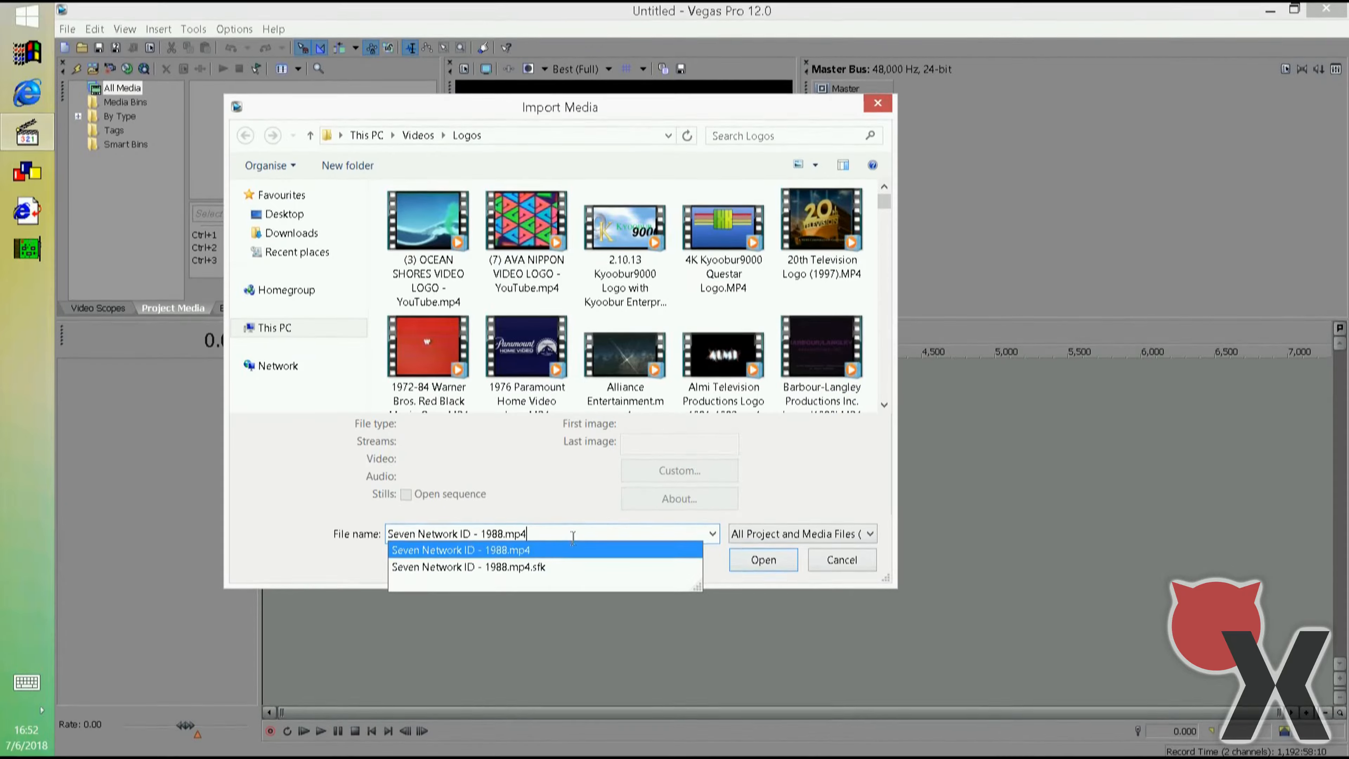
pyautogui.press('Return')
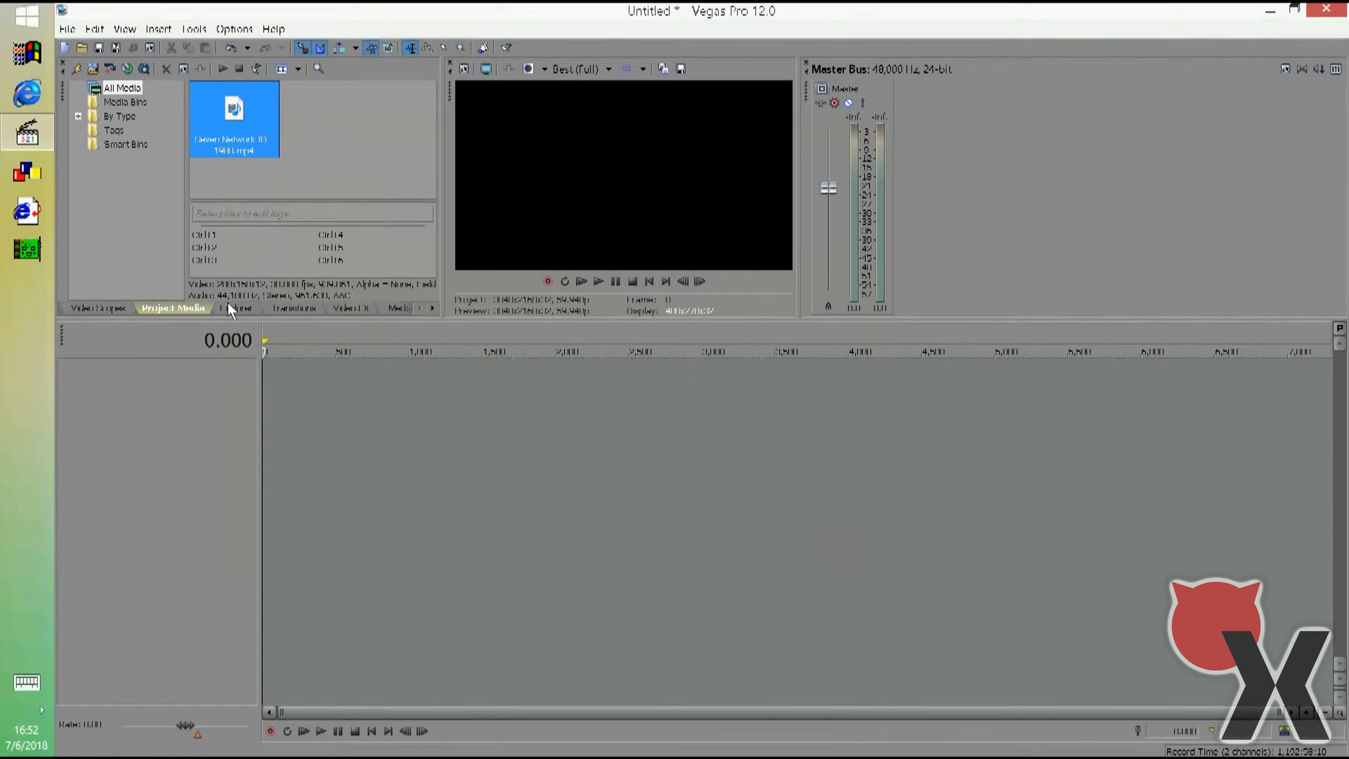
pyautogui.moveTo(252, 119); pyautogui.dragTo(168, 413)
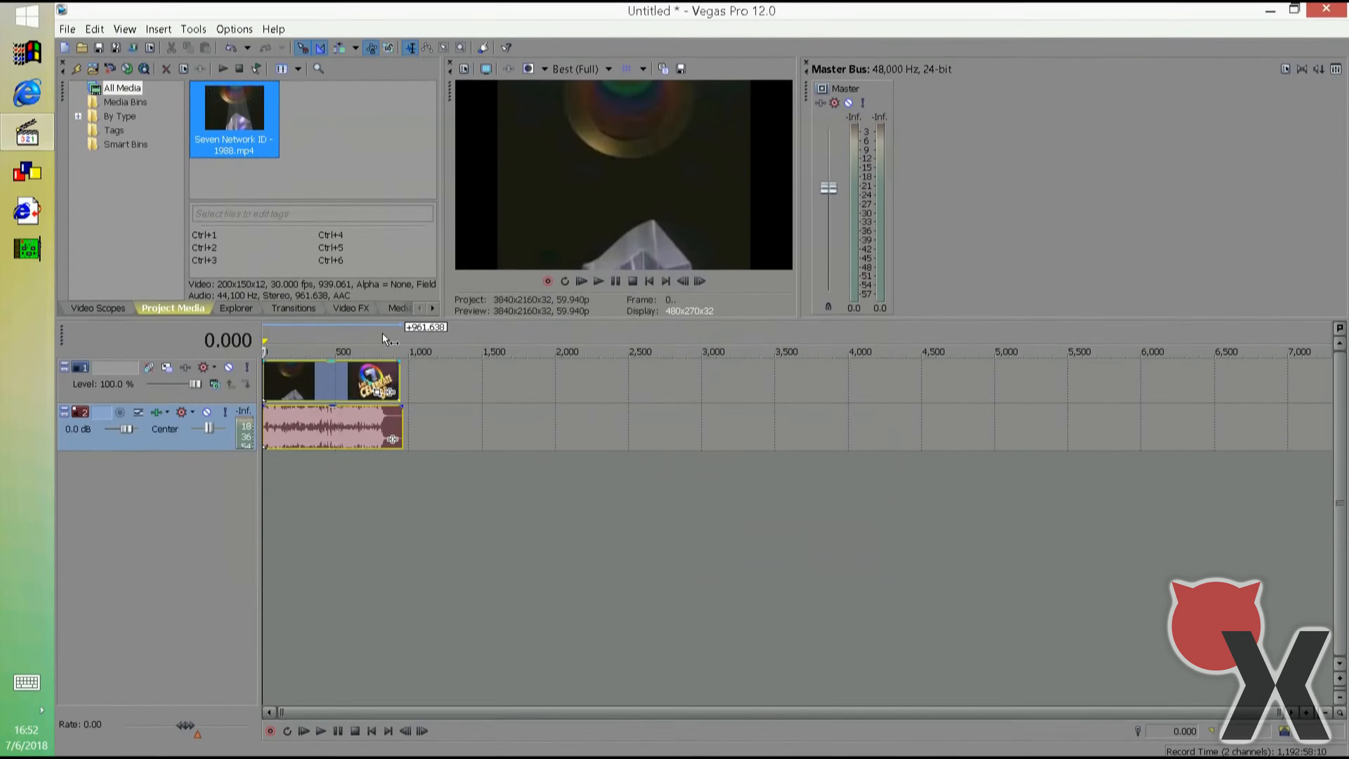
# Move the playhead to frame 705 and set the video preview quality to Preview (Quarter).
pyautogui.click(366, 338)
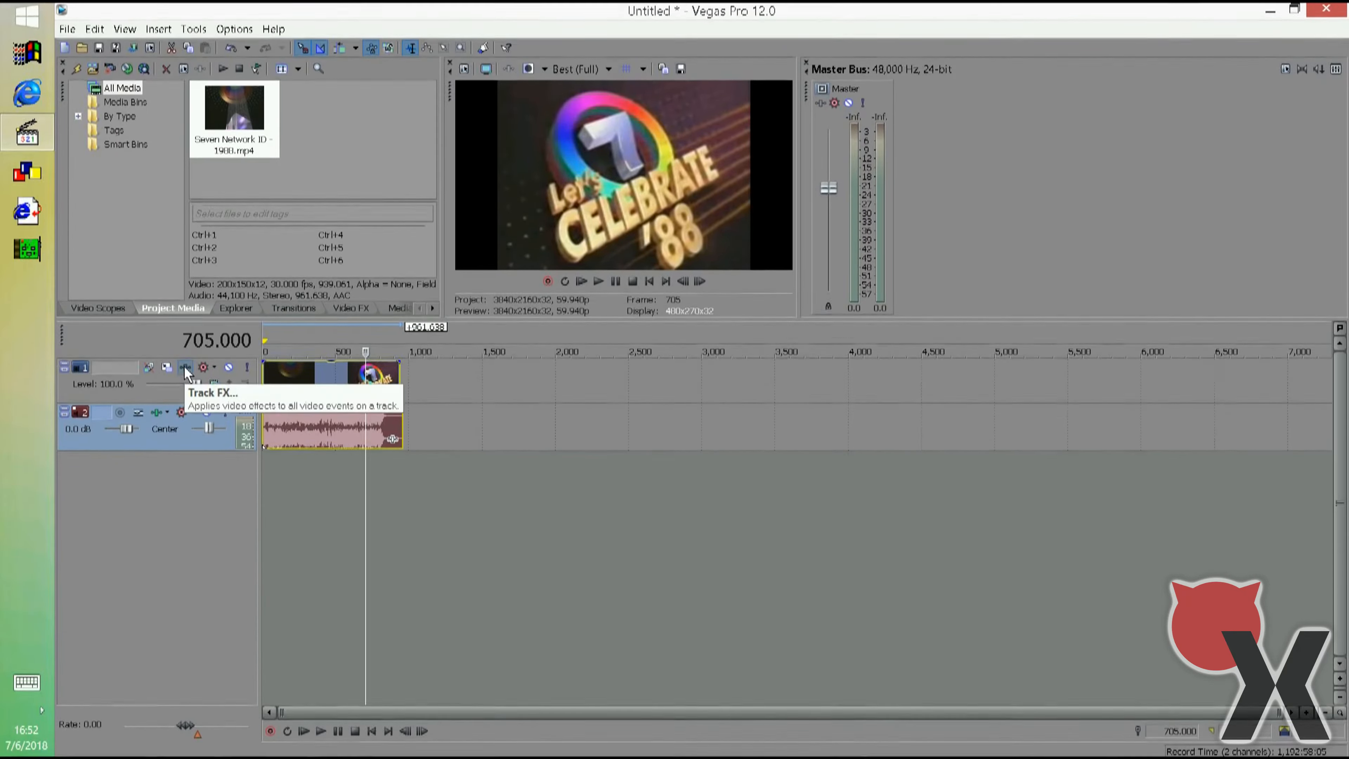
pyautogui.click(563, 69)
pyautogui.moveTo(585, 87)
pyautogui.click(513, 135)
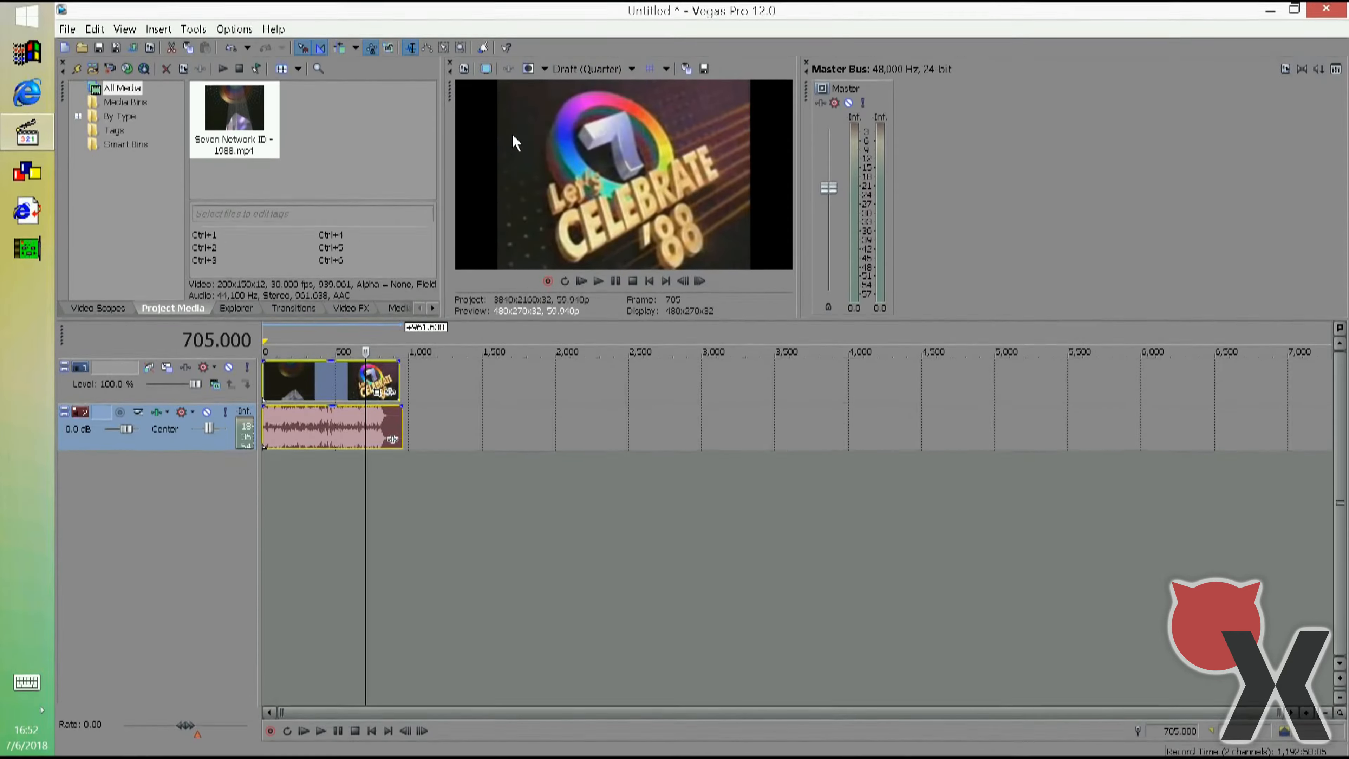
pyautogui.click(561, 69)
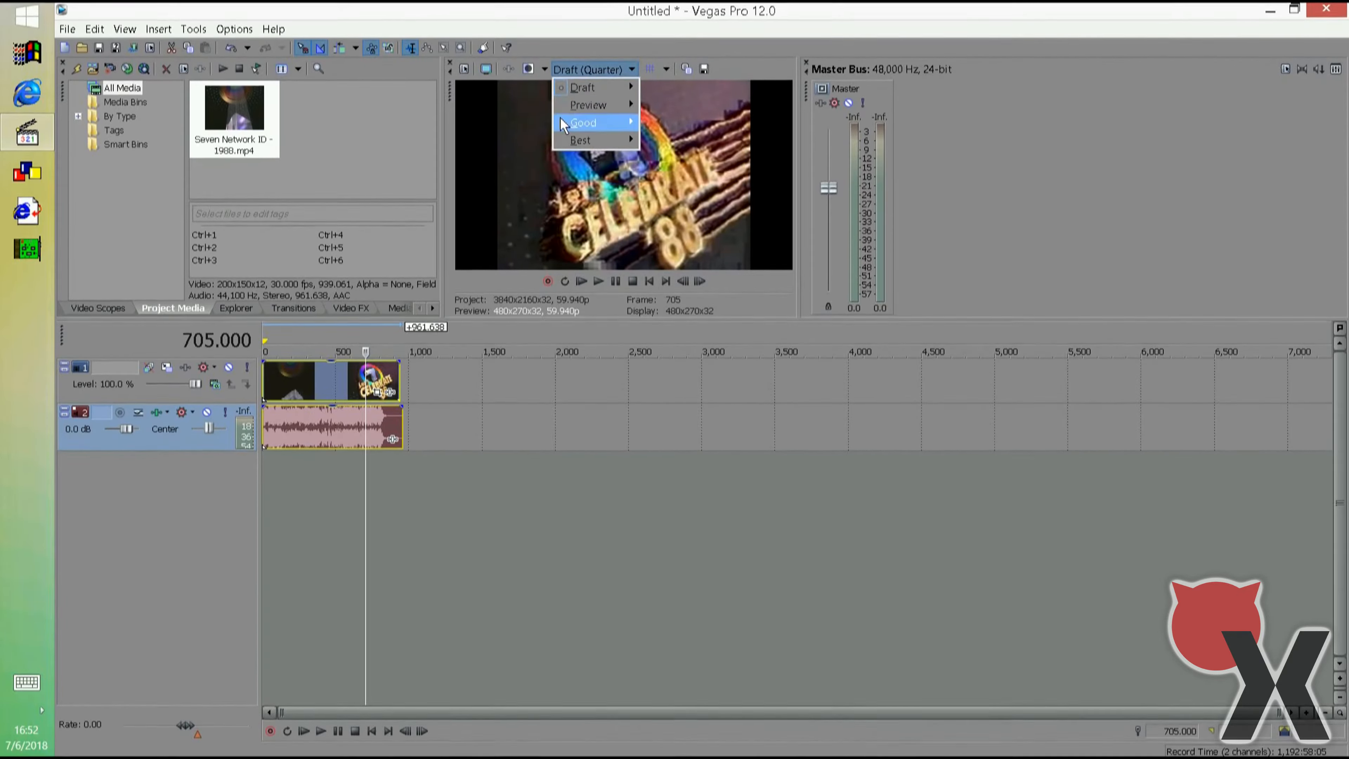
pyautogui.moveTo(587, 105)
pyautogui.click(507, 155)
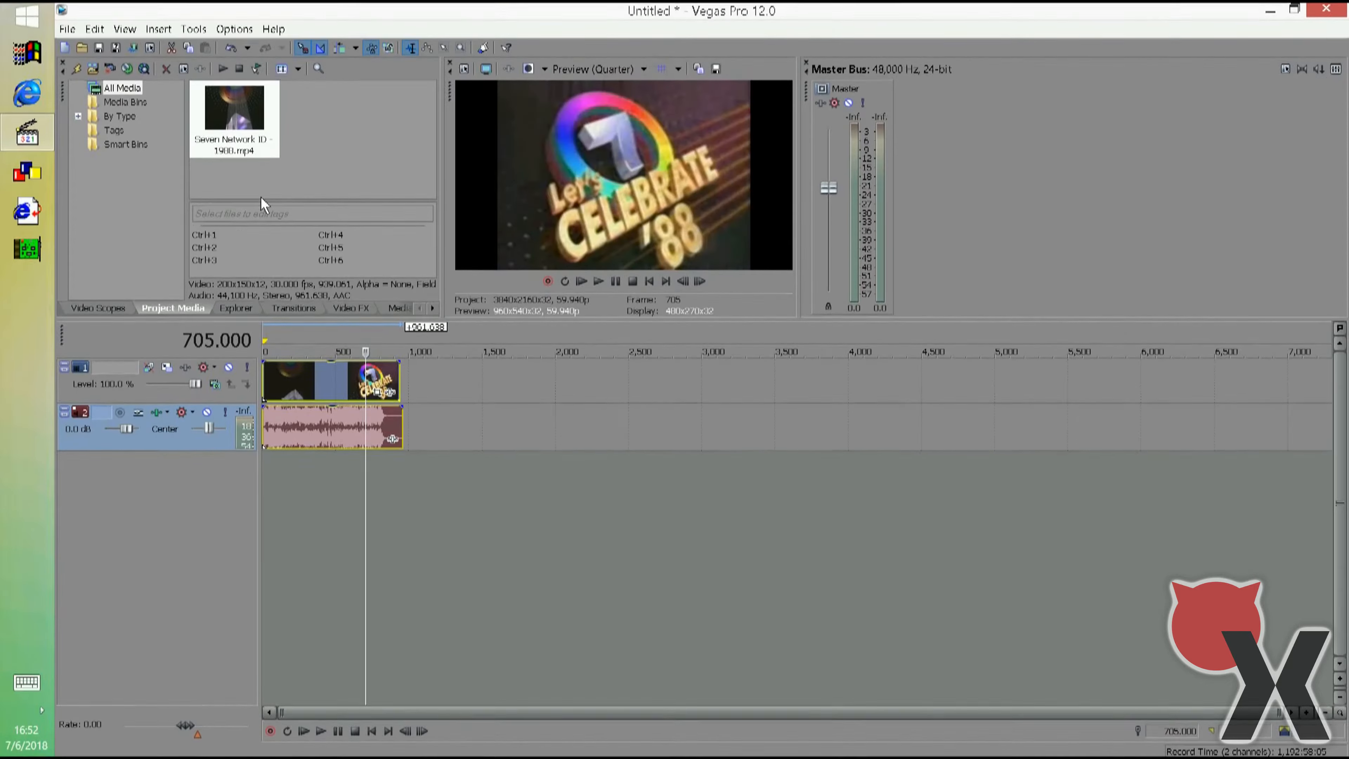
# Add two Sony Levels effects to the video track's effect chain.
pyautogui.click(194, 367)
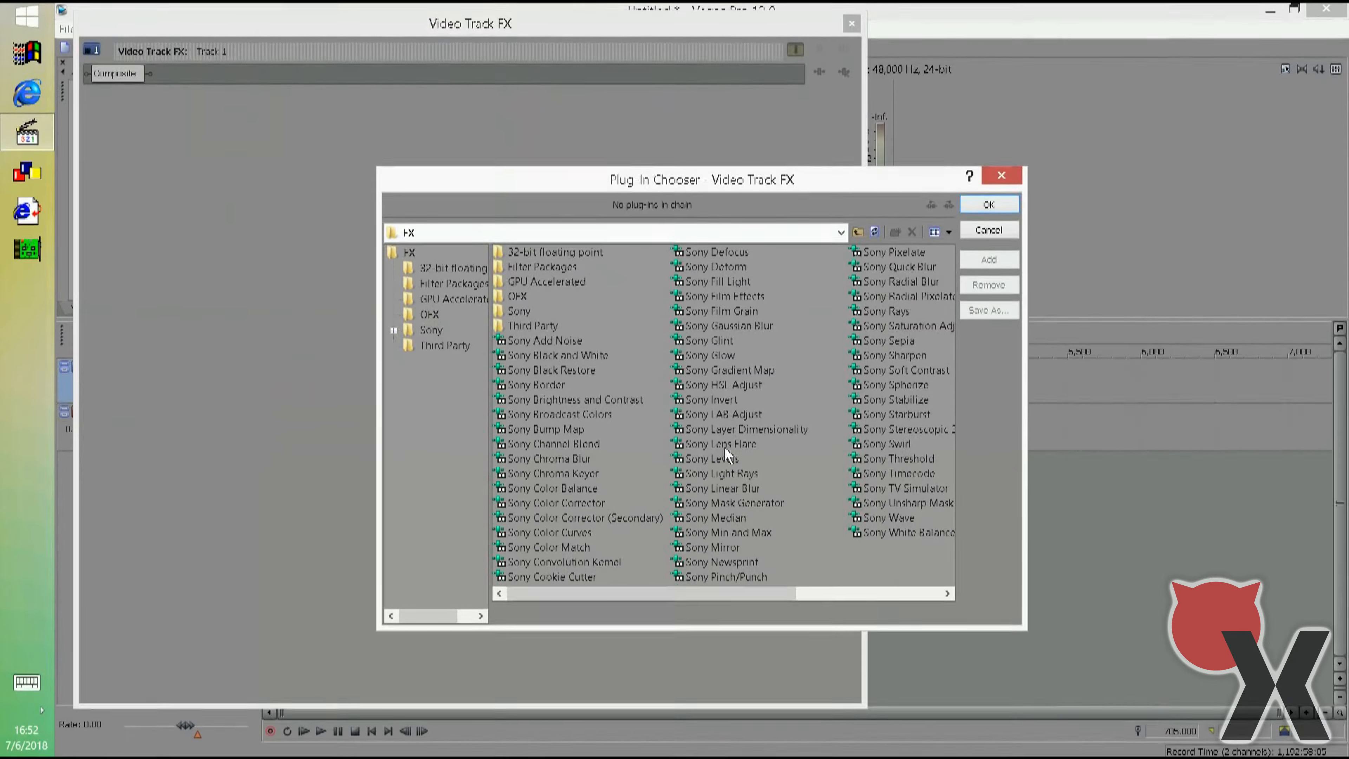
pyautogui.doubleClick(714, 458)
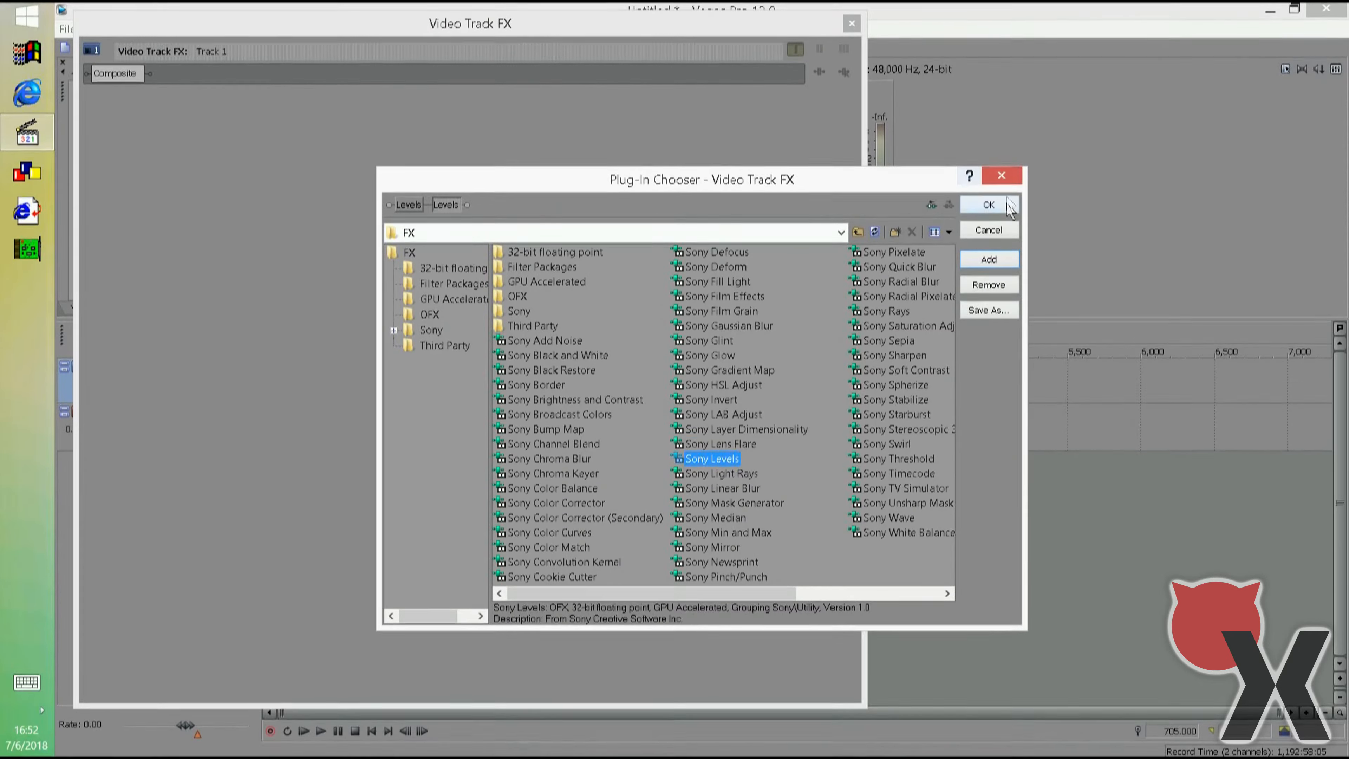
pyautogui.click(1008, 209)
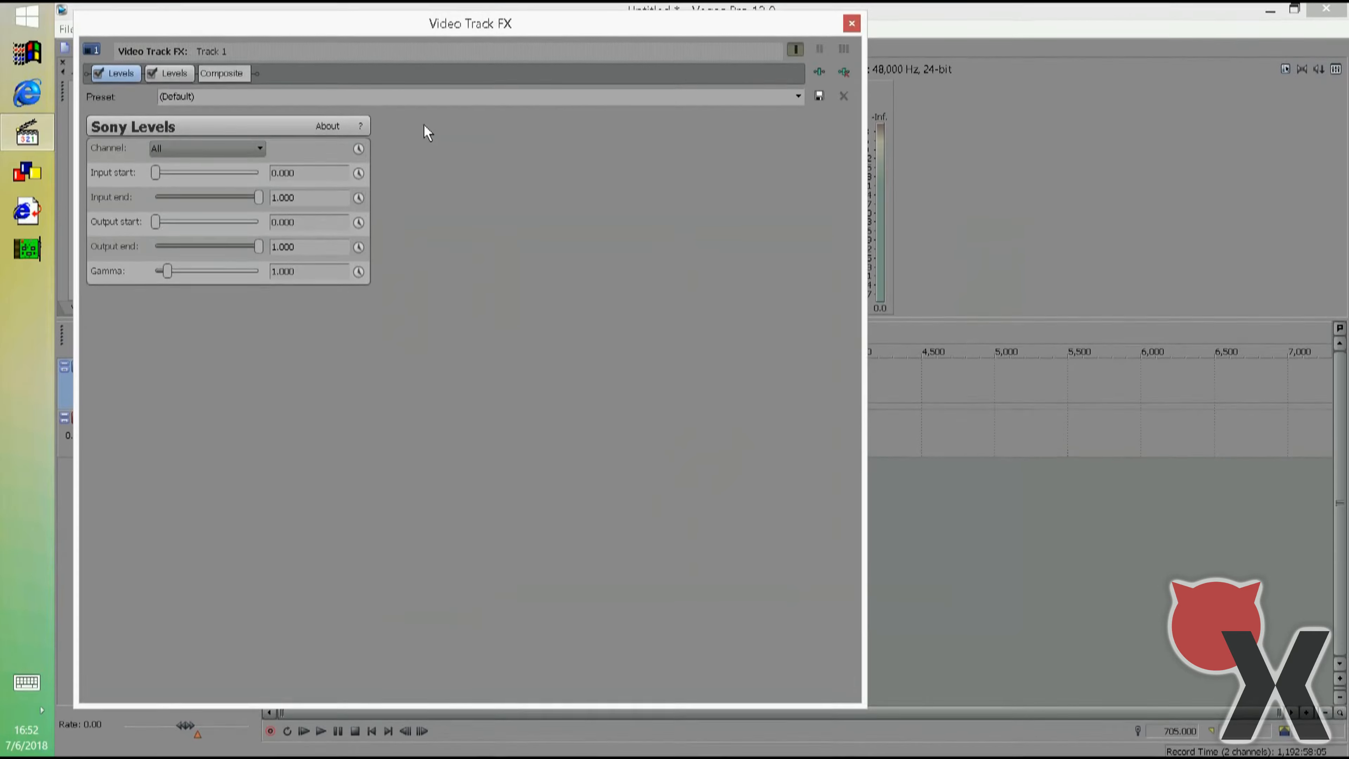
# Set the first Levels effect to the Blue channel with an output start of 1.000 and an output end of 0.000.
pyautogui.click(217, 151)
pyautogui.click(217, 189)
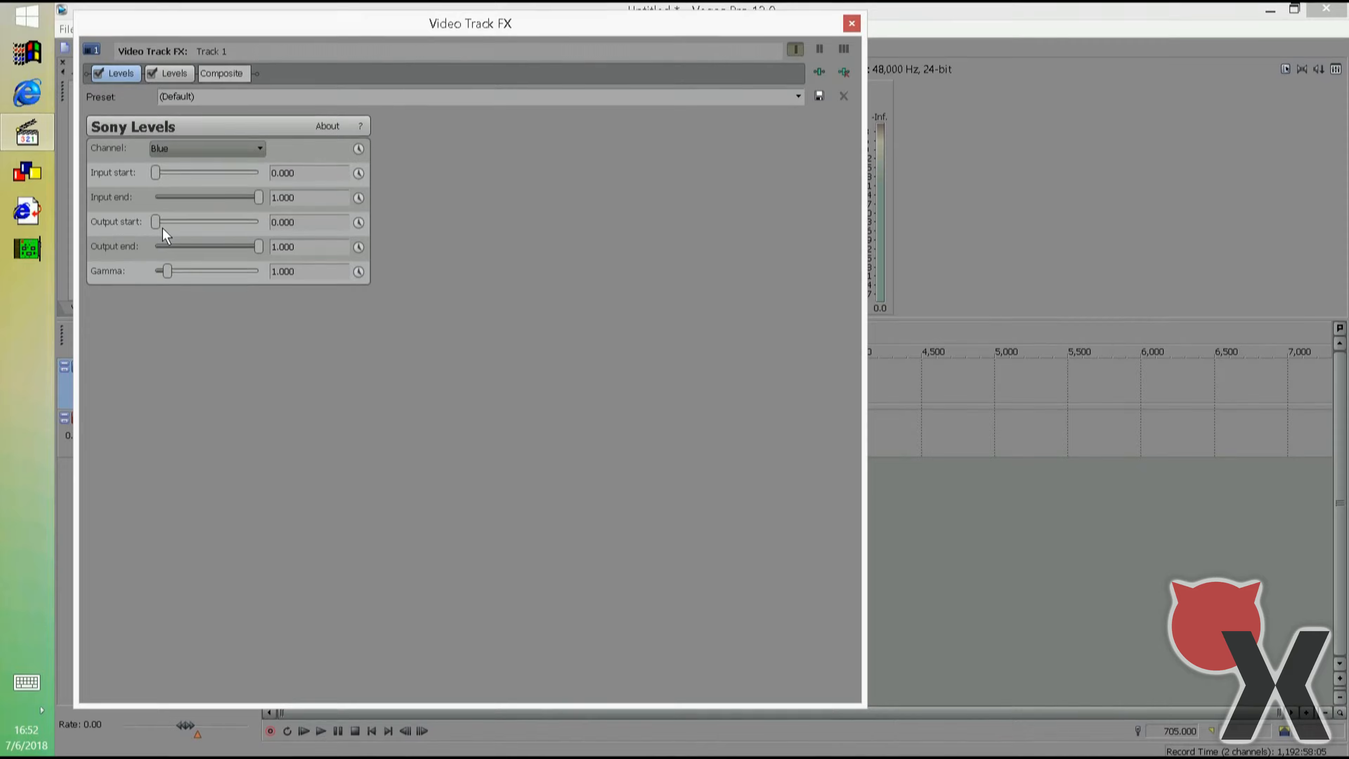
pyautogui.moveTo(620, 257); pyautogui.dragTo(633, 269)
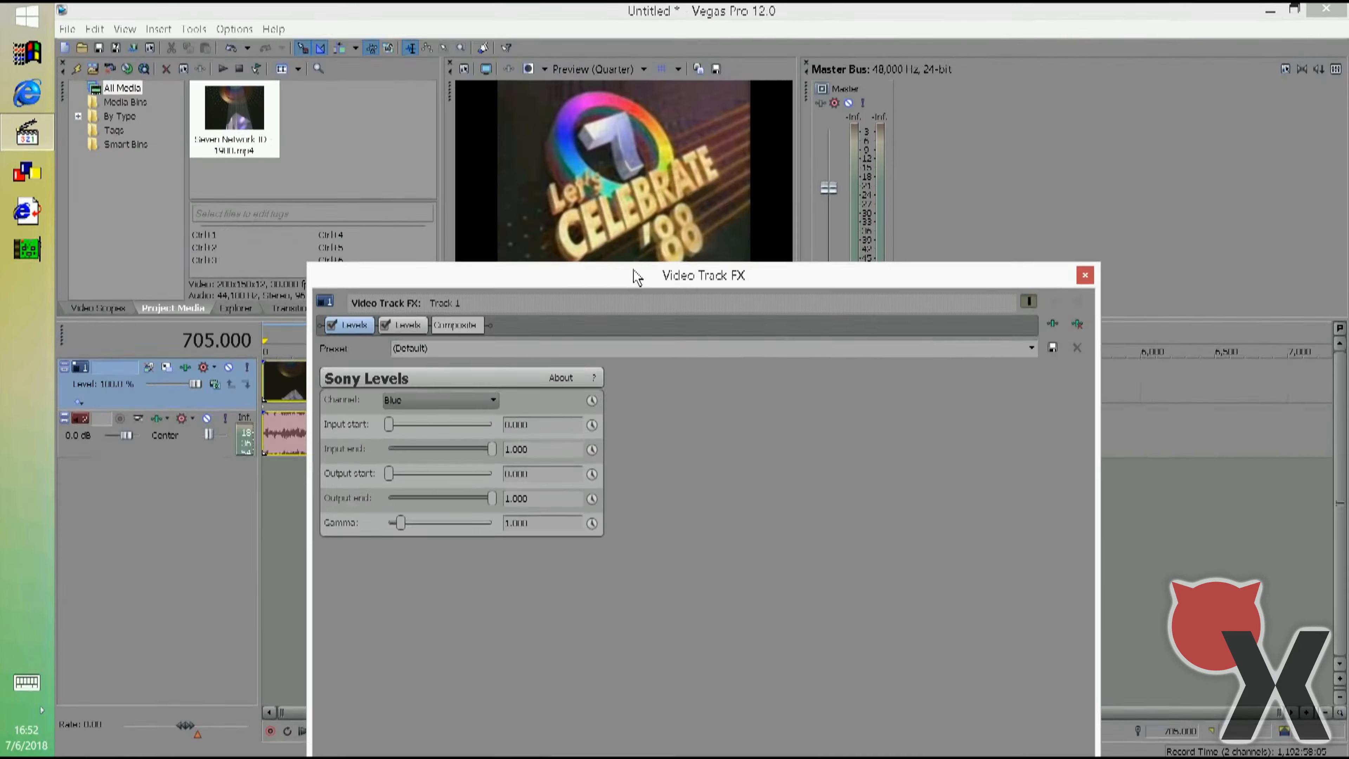
pyautogui.moveTo(389, 475); pyautogui.dragTo(557, 473)
pyautogui.moveTo(493, 504); pyautogui.dragTo(246, 492)
# Set the second Levels effect to the Green channel with both output start and output end at 0.5.
pyautogui.click(405, 325)
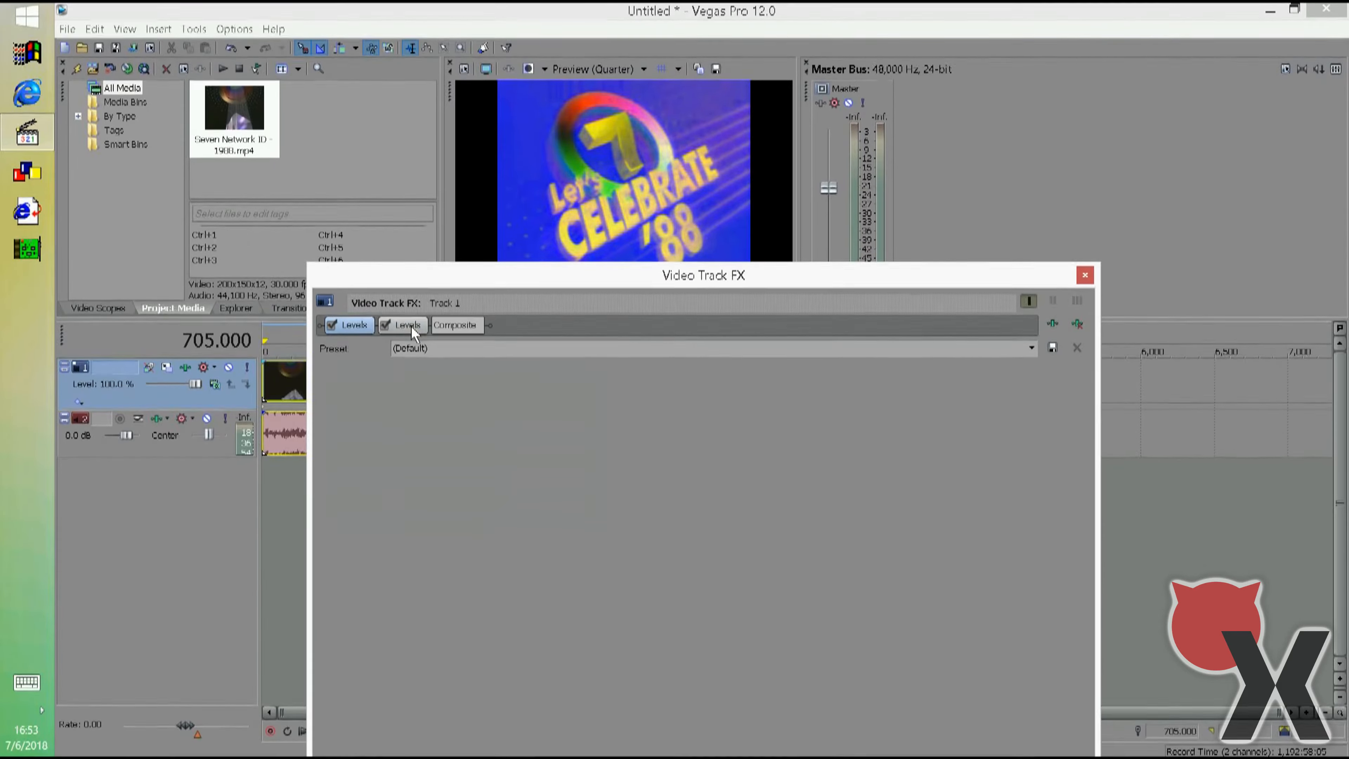
pyautogui.click(425, 399)
pyautogui.click(414, 437)
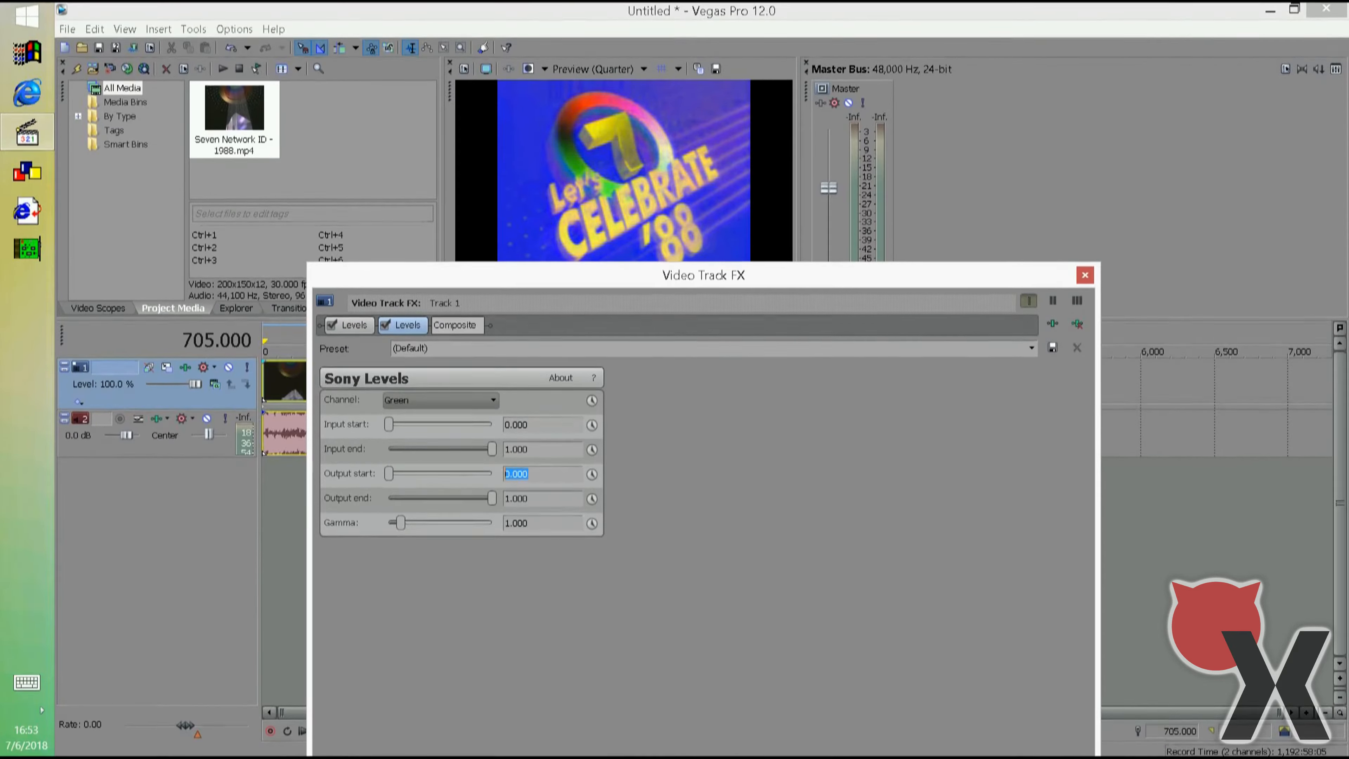
pyautogui.write('.5')
pyautogui.press('Tab')
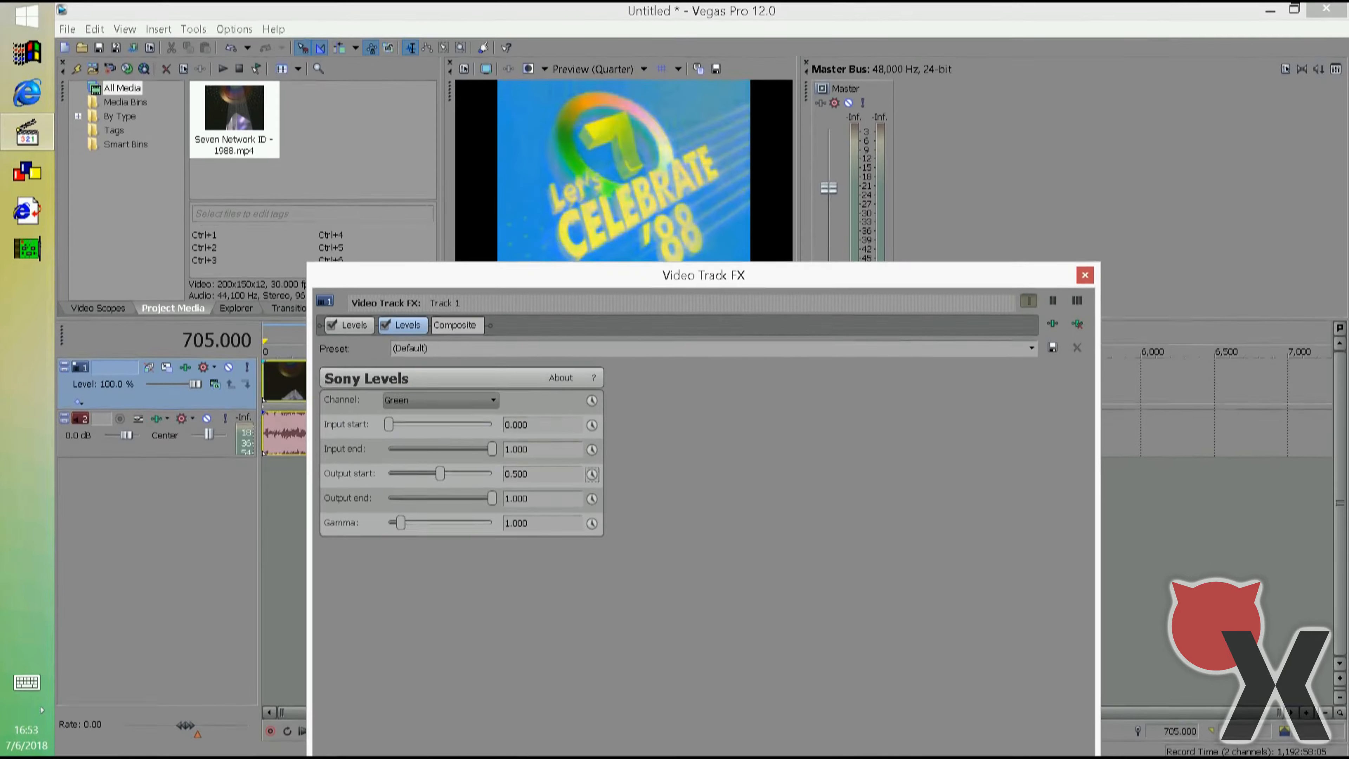
pyautogui.press('Tab')
pyautogui.press('Tab')
pyautogui.write('.5')
pyautogui.press('Tab')
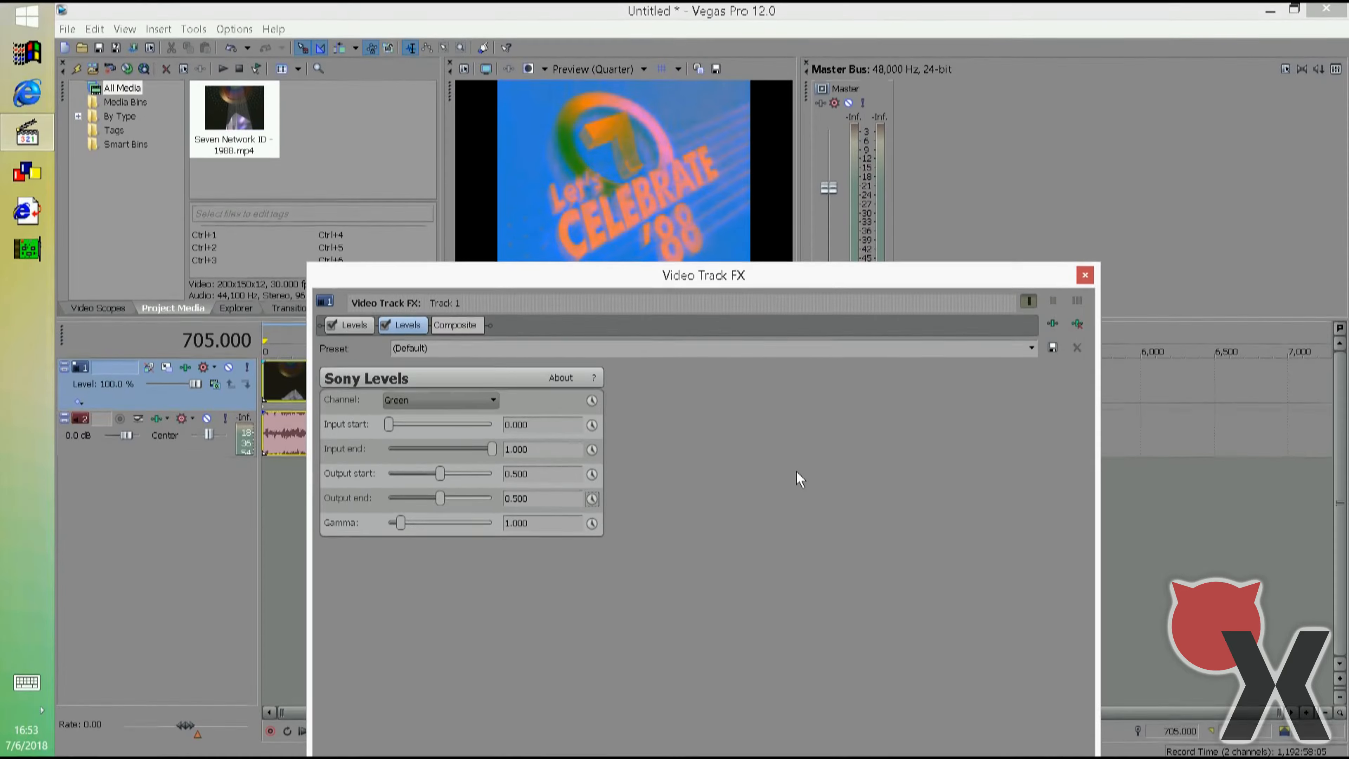
# Remove both Levels effects from the video track and add a Sony Channel Blend effect to it instead.
pyautogui.click(1076, 322)
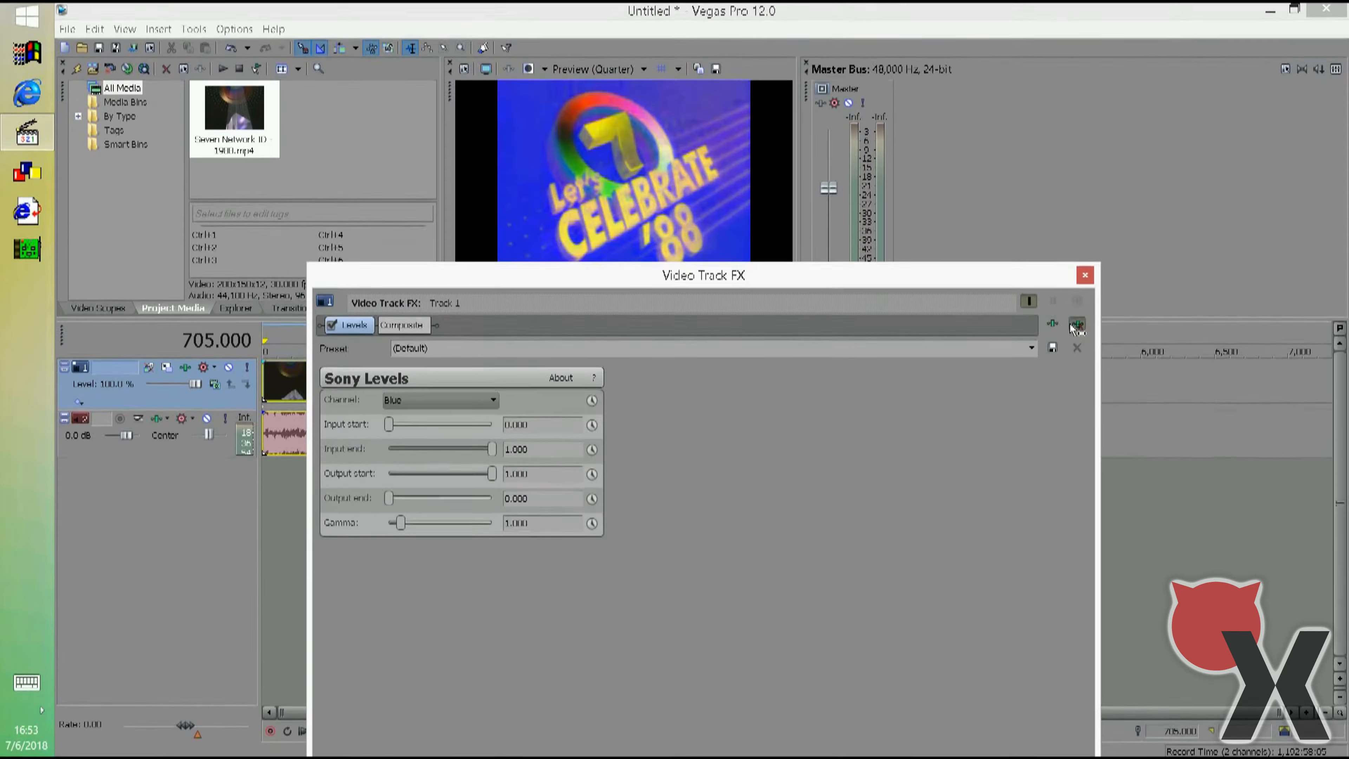
pyautogui.click(1085, 275)
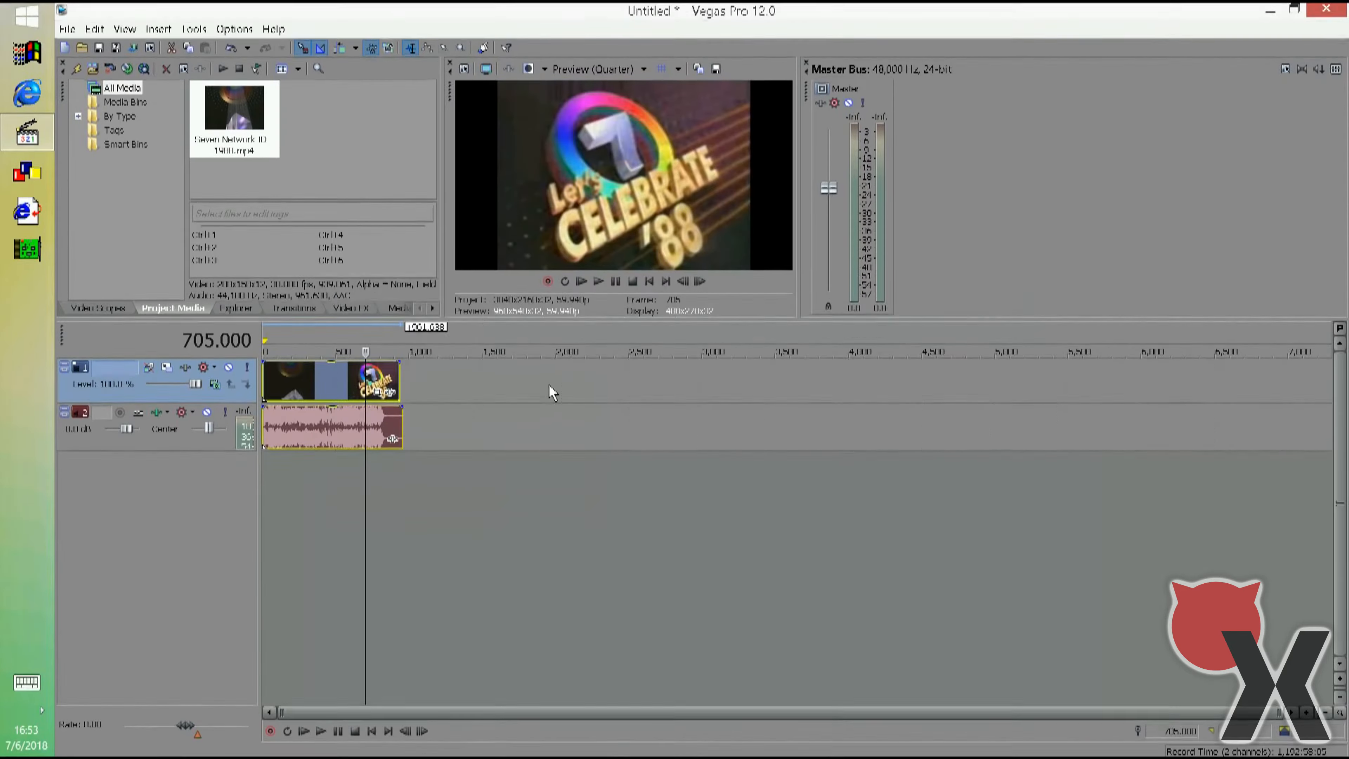
pyautogui.click(186, 367)
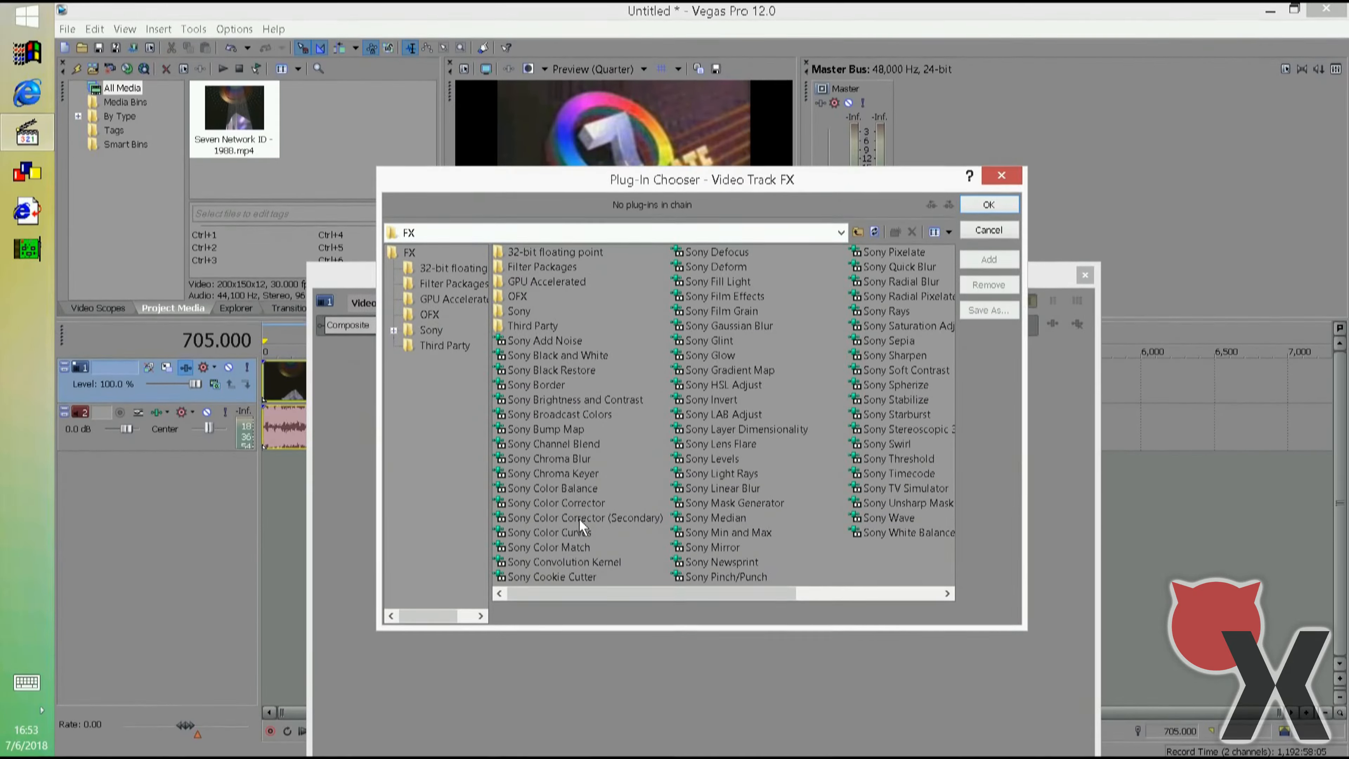
pyautogui.doubleClick(574, 448)
pyautogui.click(980, 203)
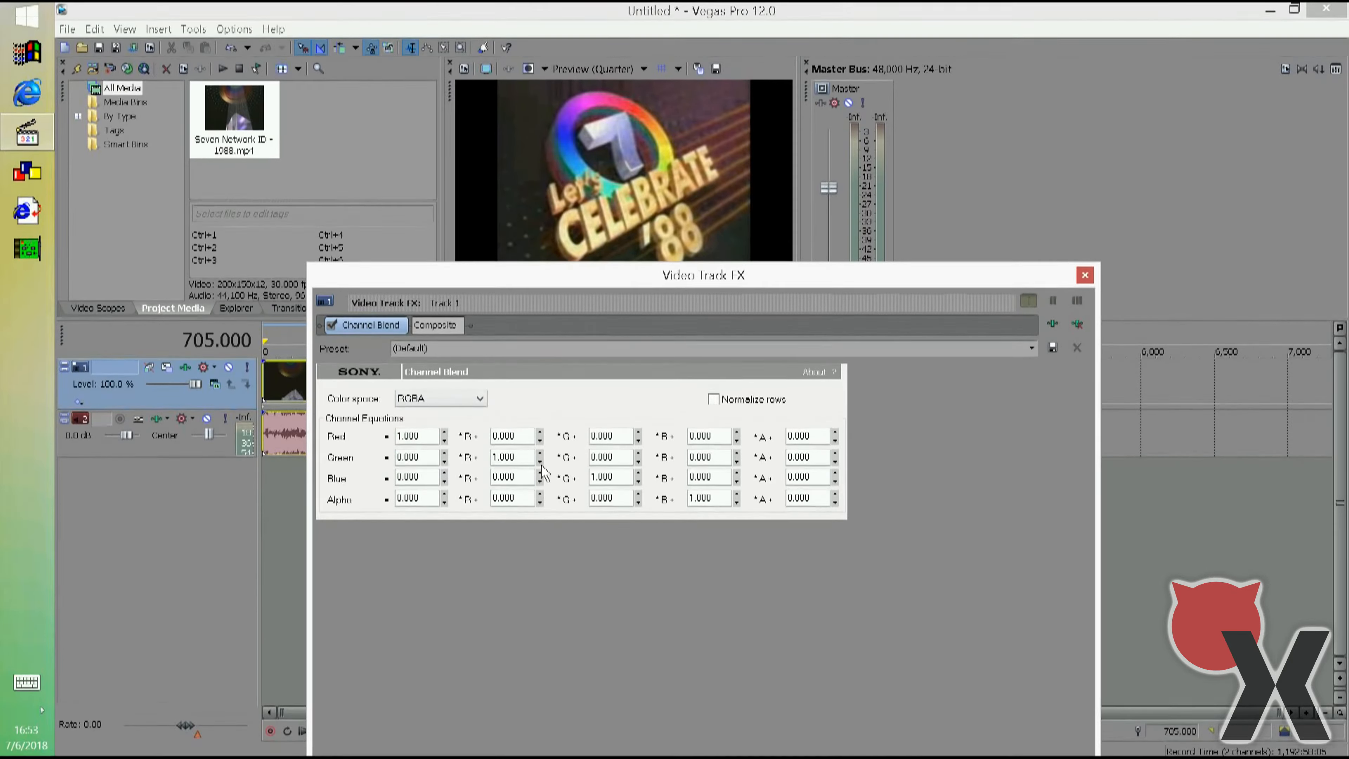
# In the Channel Blend's Green equation, set the G multiplier to 0 and the added constant to 0.5.
pyautogui.doubleClick(509, 457)
pyautogui.write('0')
pyautogui.press('Tab')
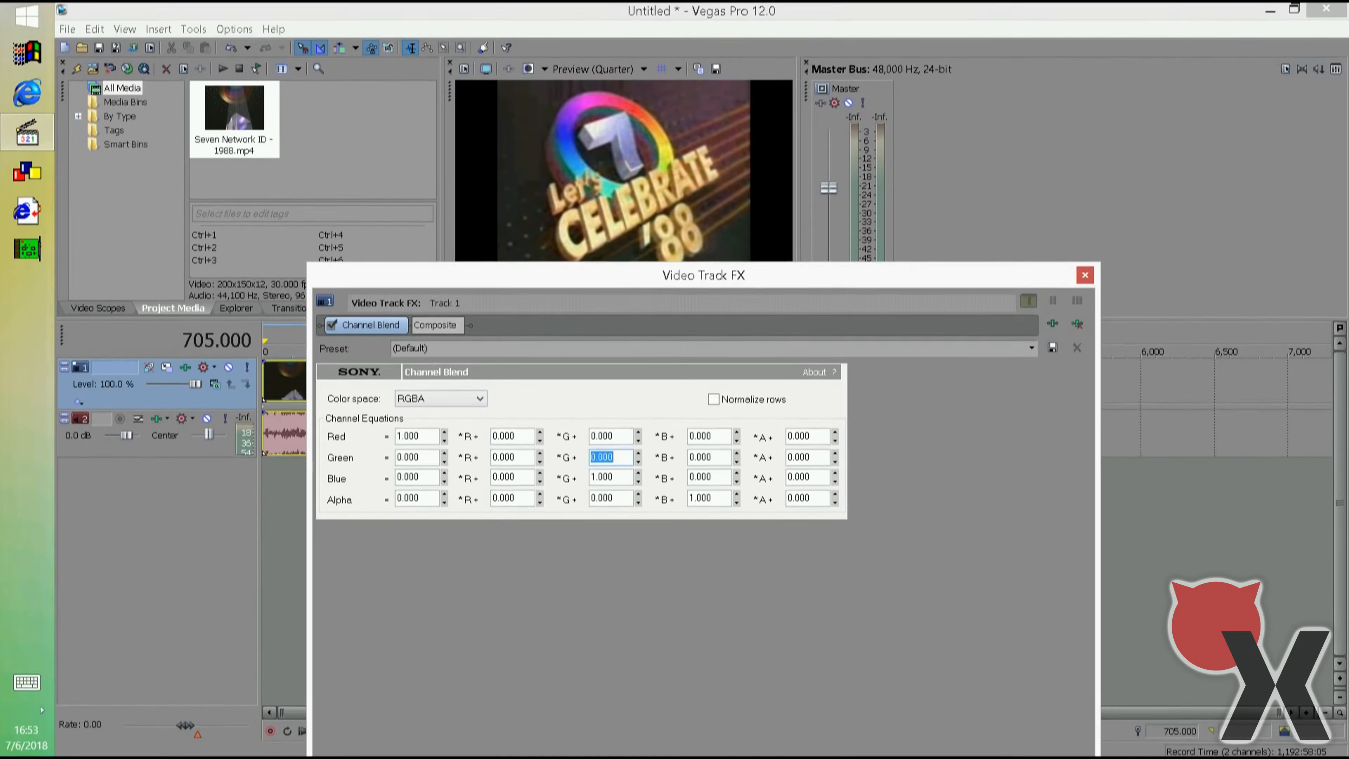
pyautogui.doubleClick(806, 457)
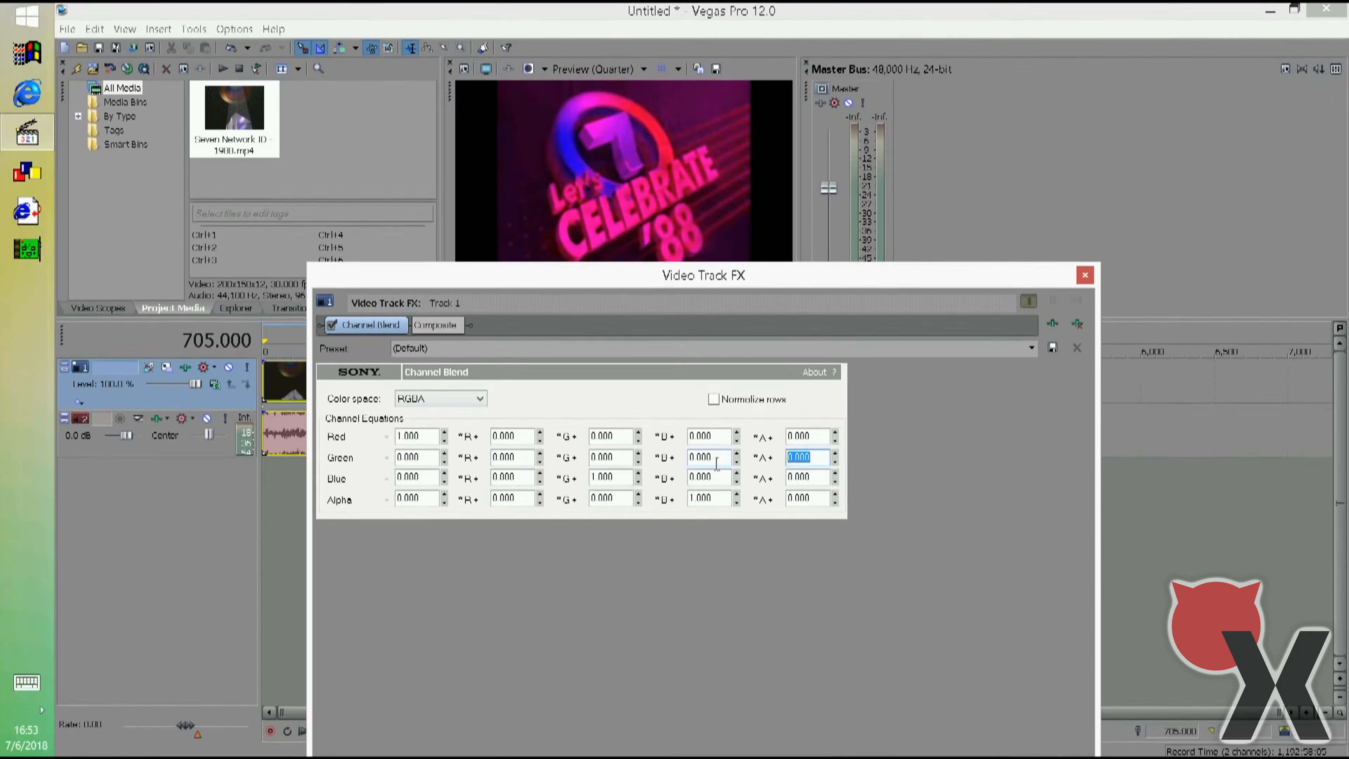
pyautogui.write('0.5')
pyautogui.press('Tab')
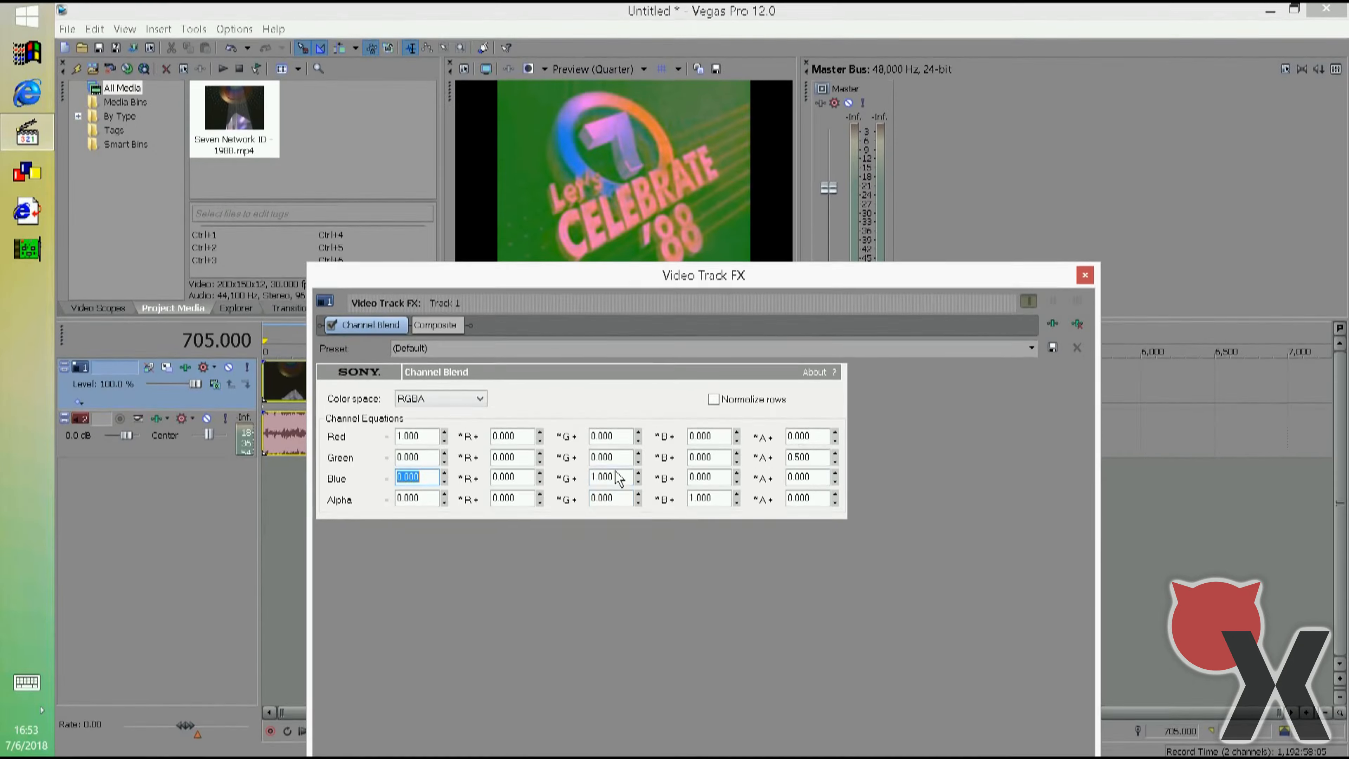
# In the Blue equation, set the B multiplier to -1 and the added constant to 1, and close the track effects.
pyautogui.click(592, 478)
pyautogui.write('-')
pyautogui.press('Tab')
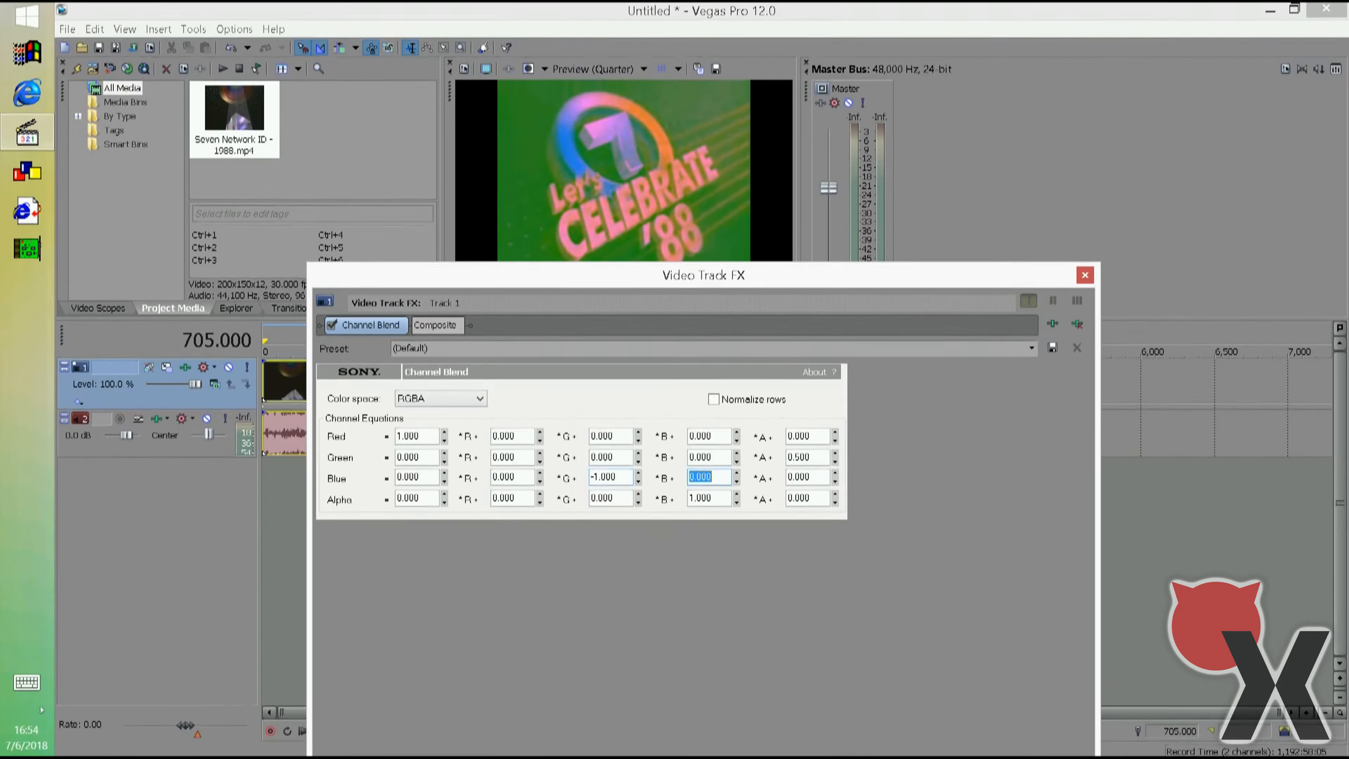
pyautogui.press('Tab')
pyautogui.write('1')
pyautogui.press('Tab')
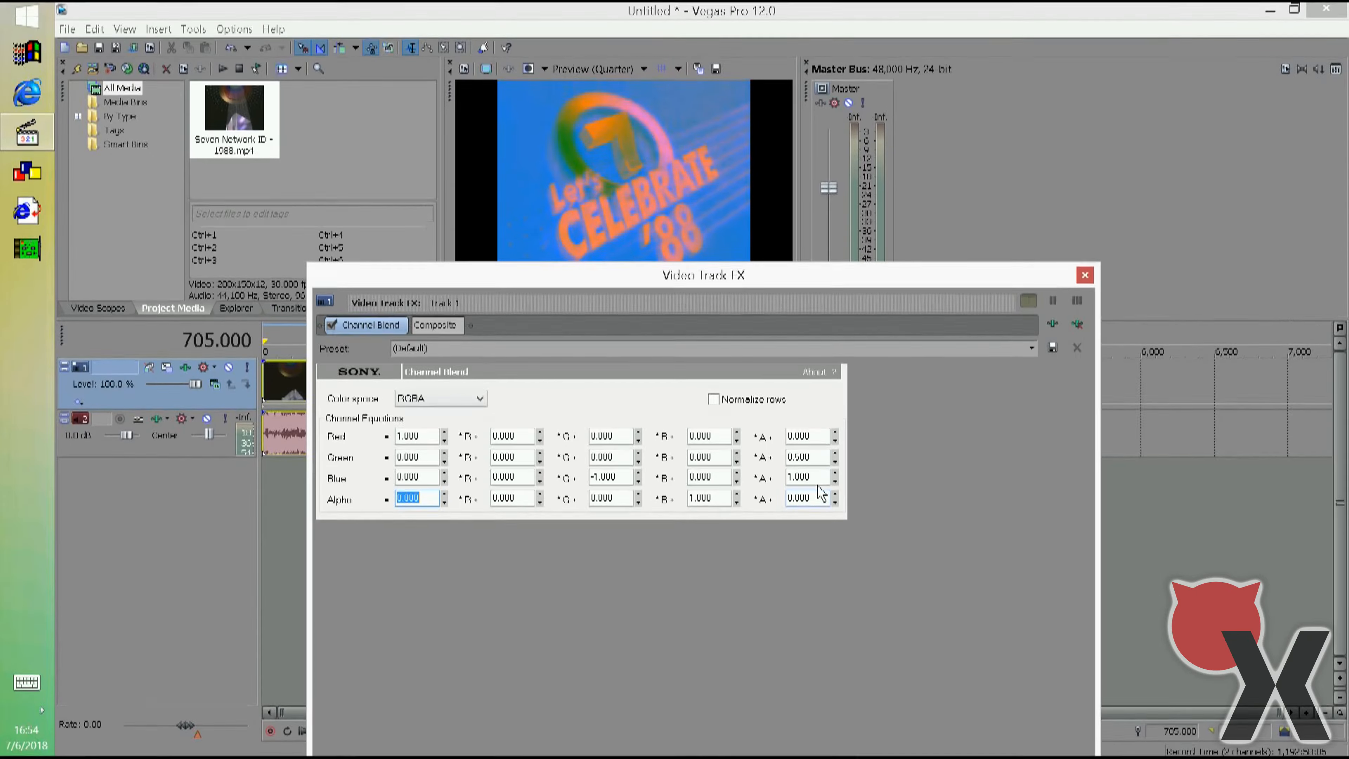
pyautogui.click(1085, 275)
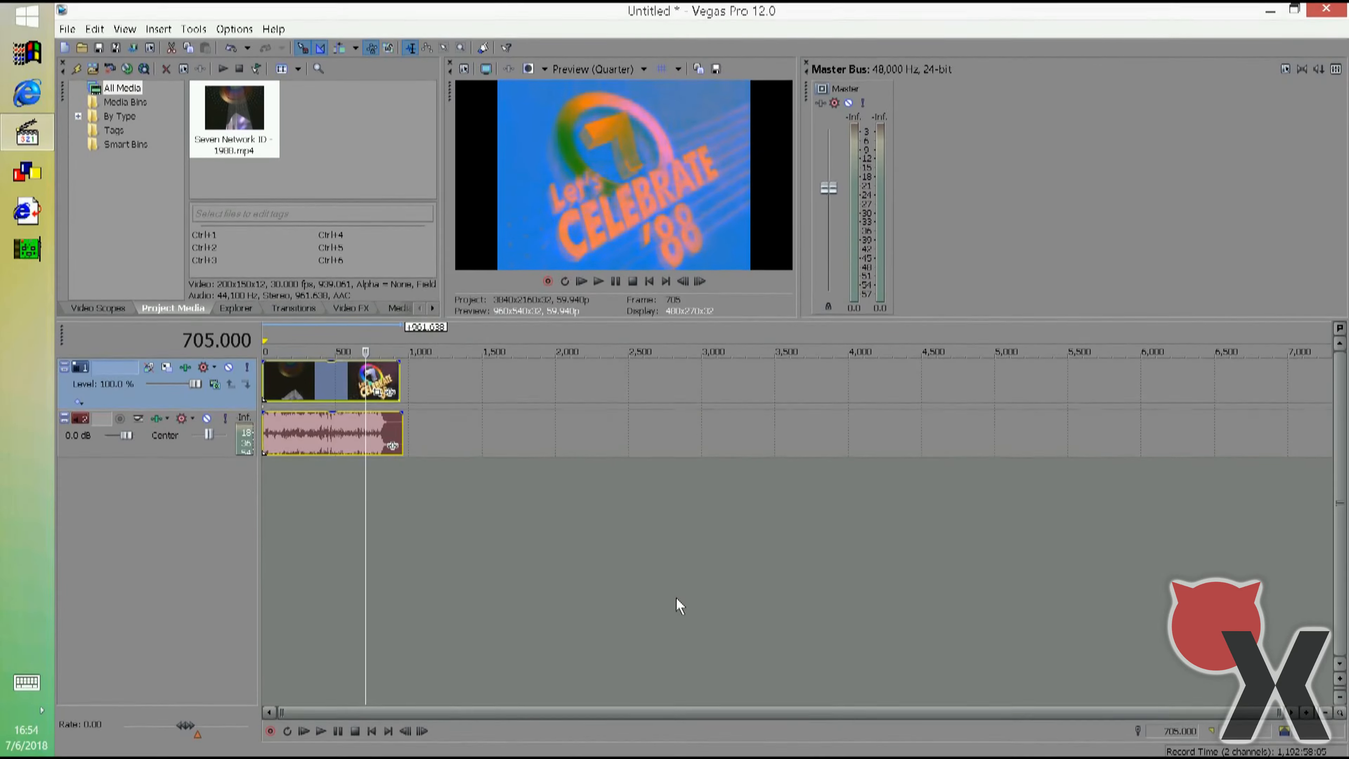
# Lock the Windows session and disconnect from the remote desktop to return to the FreeBSD desktop.
pyautogui.click(22, 53)
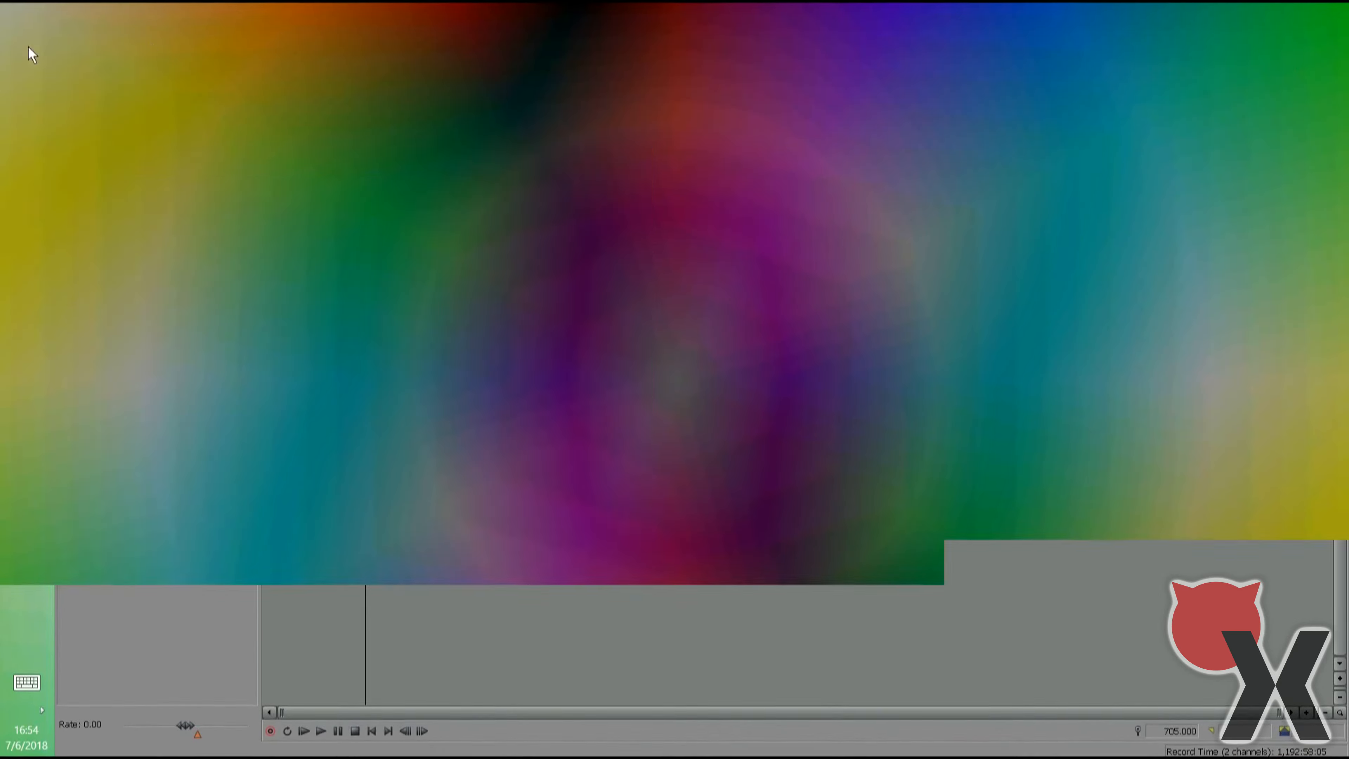
pyautogui.click(1179, 59)
pyautogui.click(1157, 136)
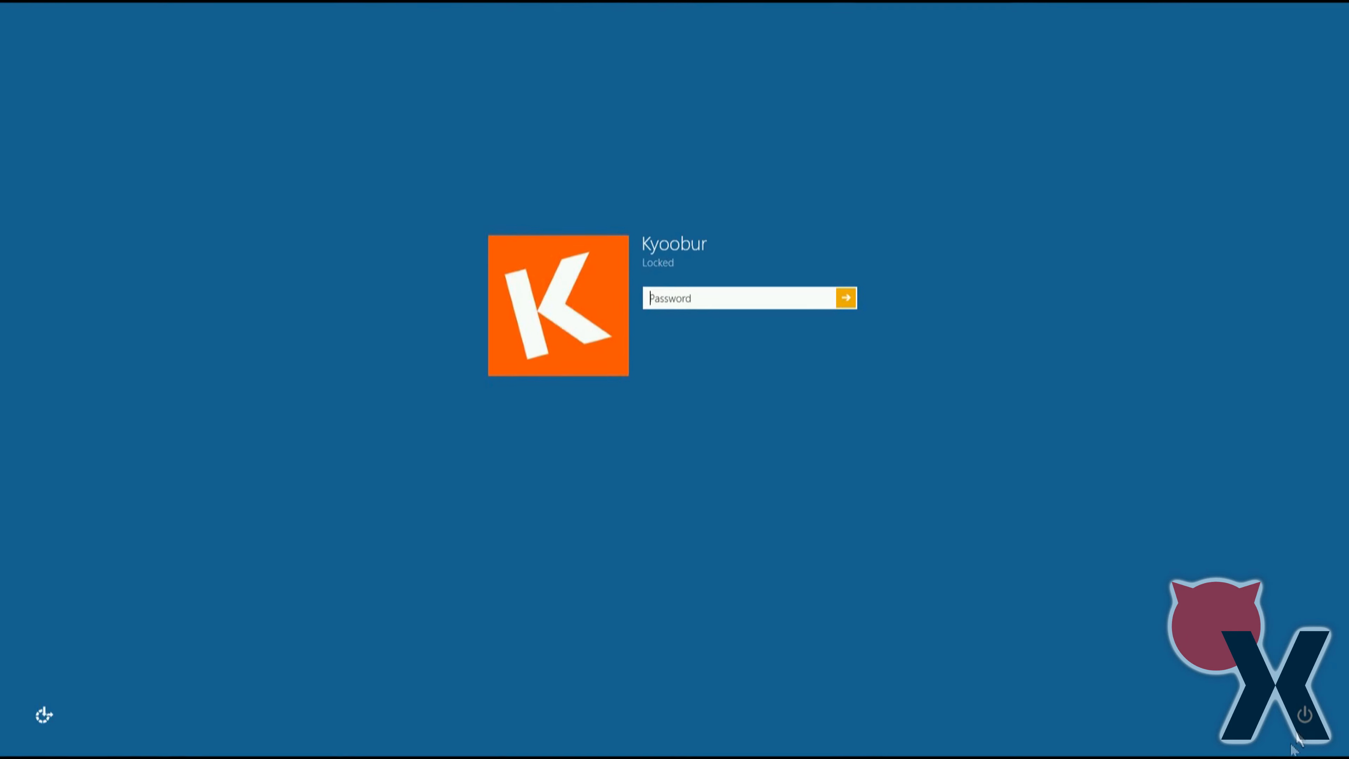
pyautogui.click(1307, 682)
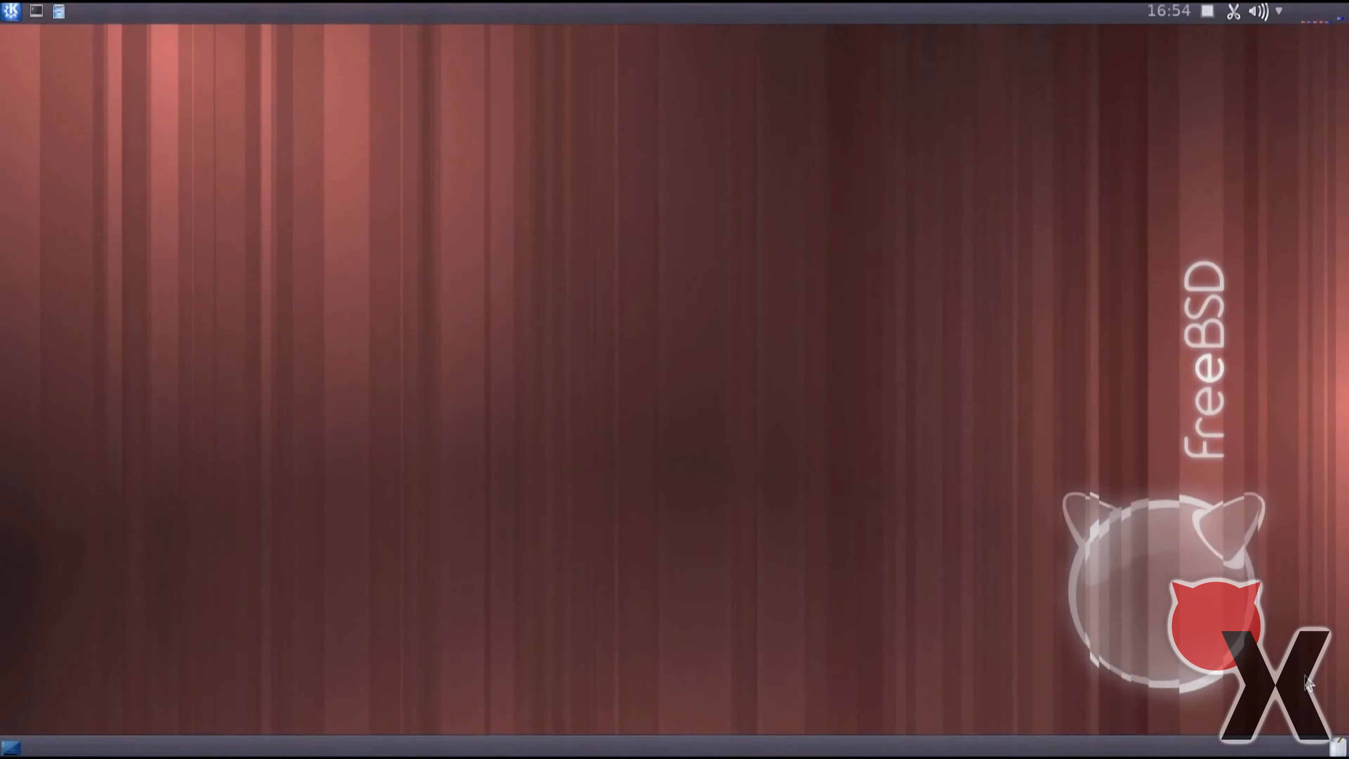